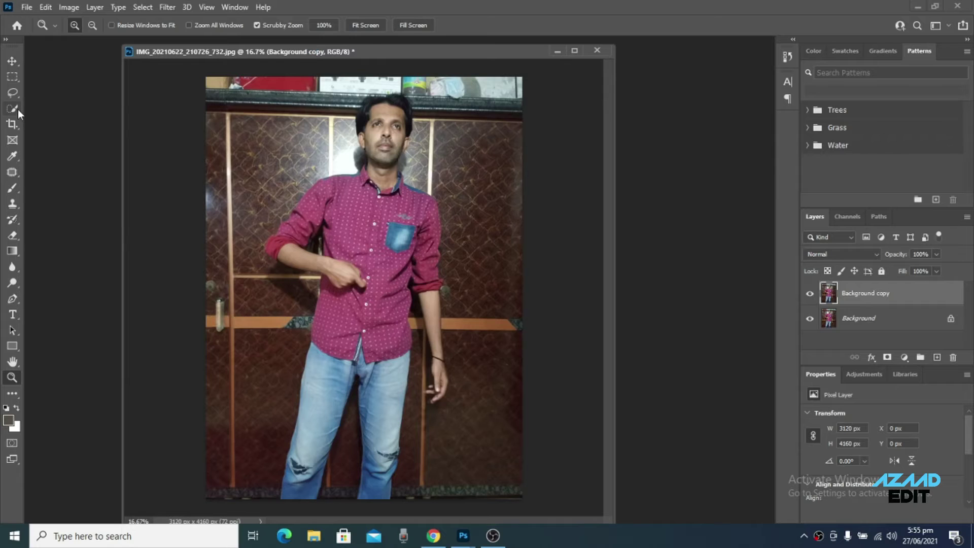
Step: Quick-select the man, then output the Select and Mask result as a new layer with layer mask
{"action": "left_click", "coordinate": [17, 109]}
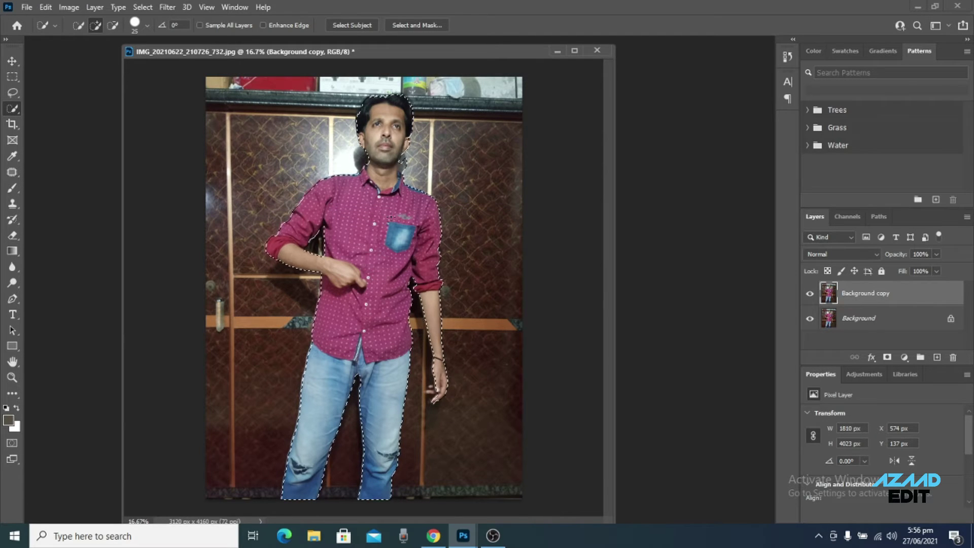
{"action": "left_click", "coordinate": [411, 25]}
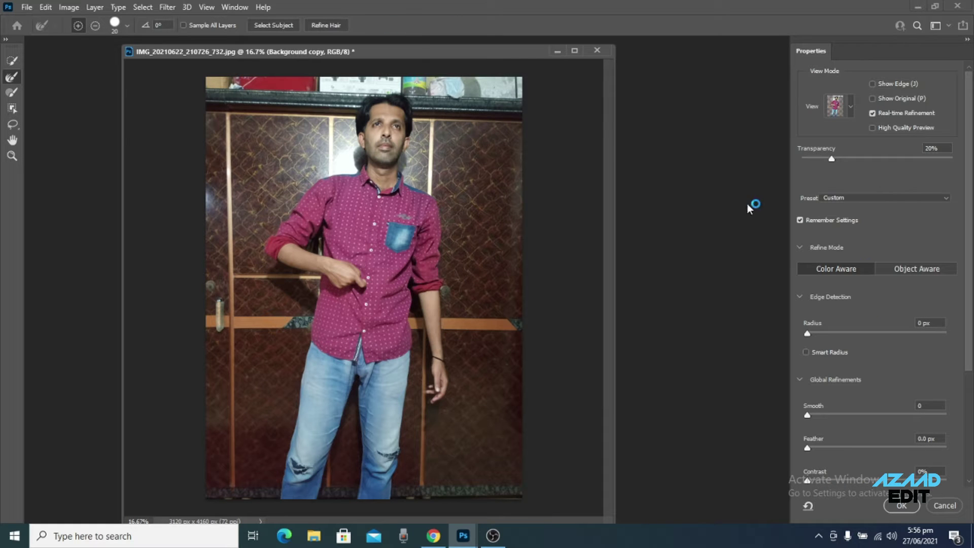
{"action": "left_click", "coordinate": [902, 506]}
Step: Zoom in and lasso-delete the grey leftover patch beside the man's neck
{"action": "left_click", "coordinate": [12, 378]}
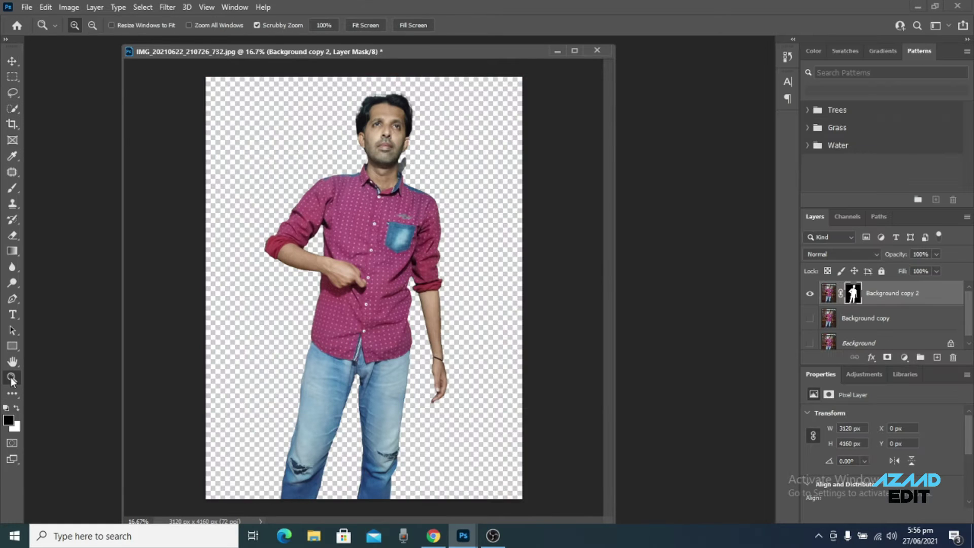
{"action": "left_click_drag", "start_coordinate": [414, 165], "coordinate": [457, 165]}
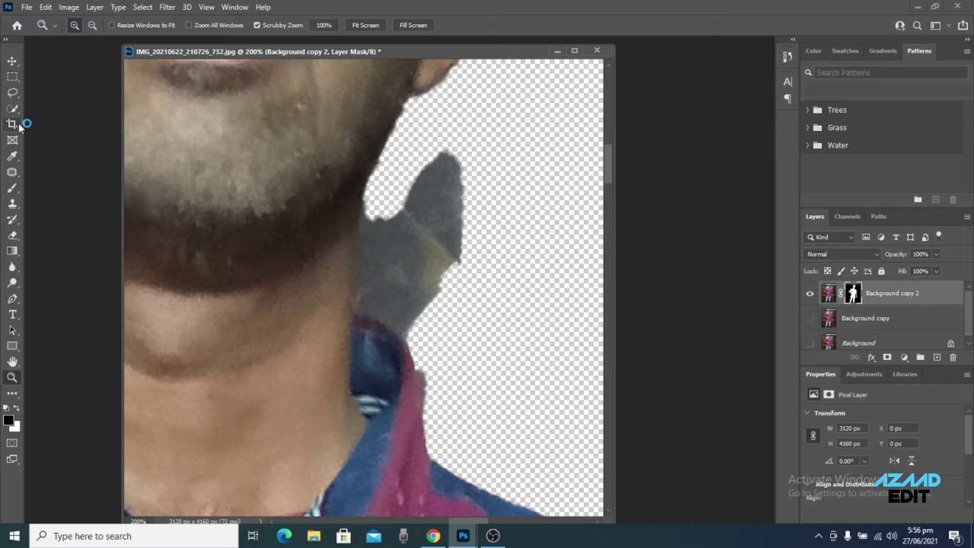
{"action": "left_click", "coordinate": [12, 92]}
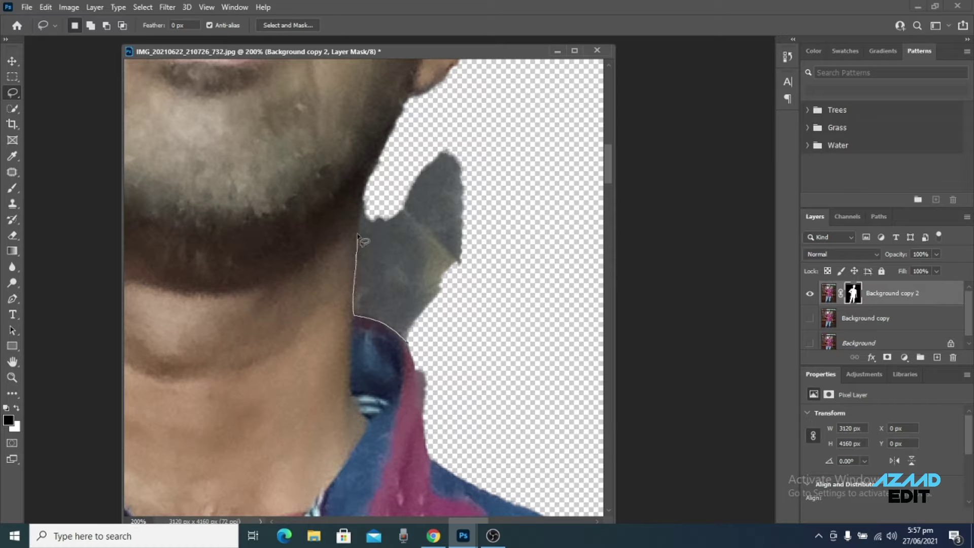
{"action": "left_click_drag", "start_coordinate": [510, 273], "coordinate": [407, 344]}
{"action": "key", "text": "alt+BackSpace"}
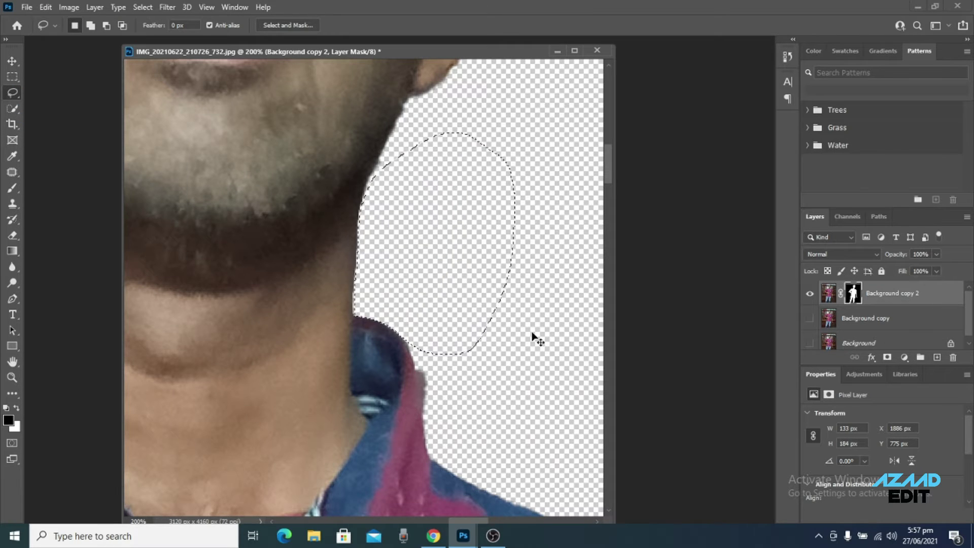
Step: Brush the layer mask to remove stray fragments around the ear and above the hair
{"action": "scroll", "coordinate": [377, 295], "scroll_direction": "up", "scroll_amount": 5}
{"action": "left_click", "coordinate": [12, 188]}
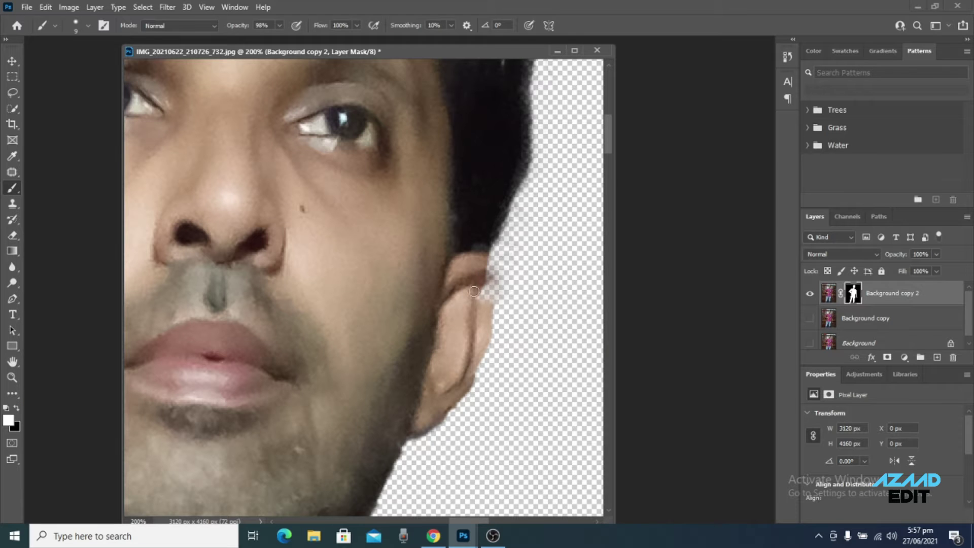
{"action": "scroll", "coordinate": [457, 388], "scroll_direction": "up", "scroll_amount": 4}
{"action": "scroll", "coordinate": [348, 217], "scroll_direction": "up", "scroll_amount": 4}
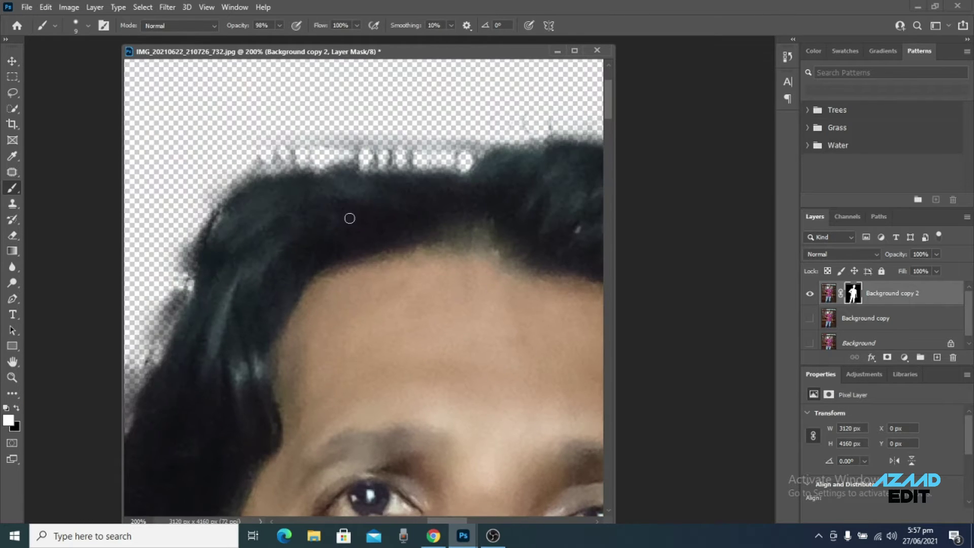
{"action": "key", "text": "z"}
{"action": "left_click", "coordinate": [332, 352], "text": "alt"}
{"action": "left_click", "coordinate": [366, 143]}
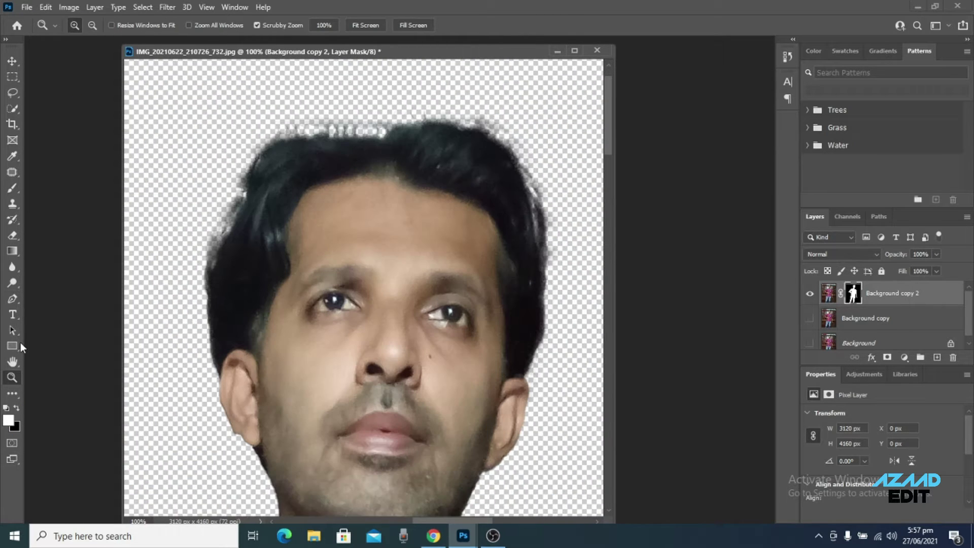
{"action": "key", "text": "b"}
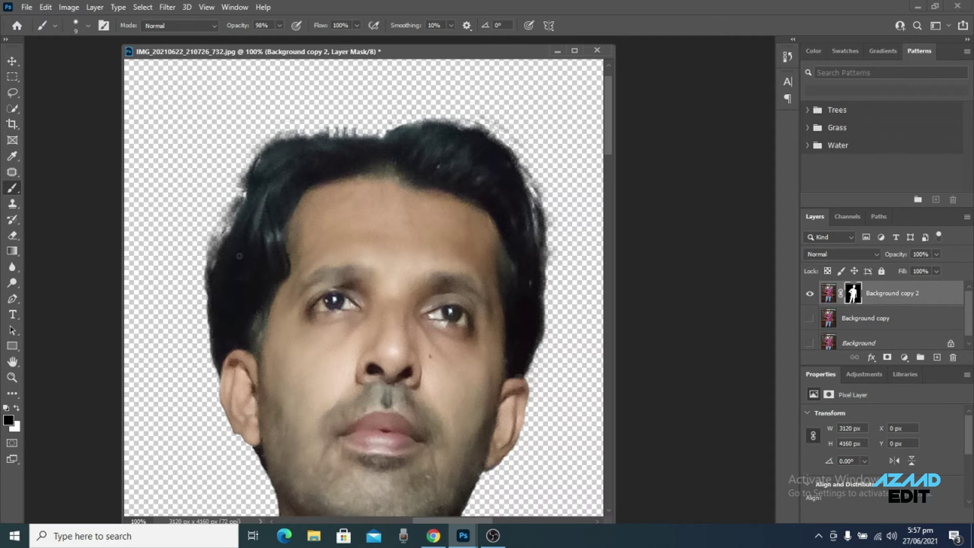
{"action": "key", "text": "z"}
{"action": "scroll", "coordinate": [342, 343], "scroll_direction": "down", "scroll_amount": 6}
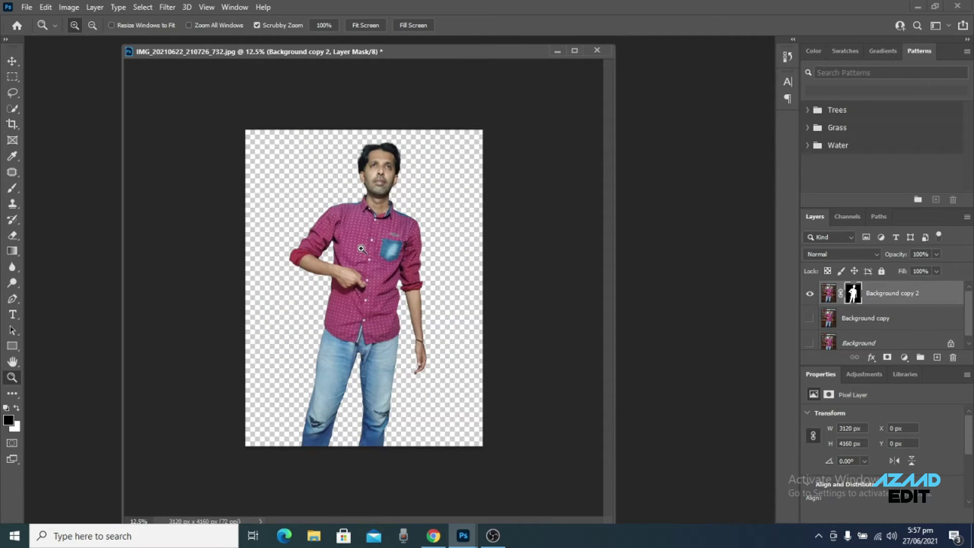
Step: Drag the man's masked layer into the mad-max-fury-road poster document
{"action": "mouse_move", "coordinate": [463, 536]}
{"action": "left_click", "coordinate": [548, 479]}
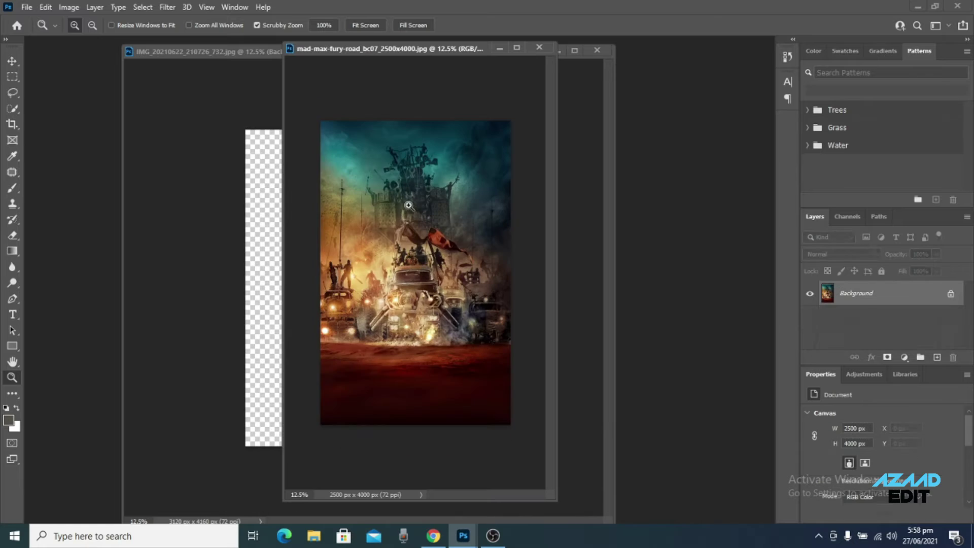
{"action": "left_click", "coordinate": [607, 345]}
{"action": "left_click_drag", "start_coordinate": [887, 293], "coordinate": [388, 259]}
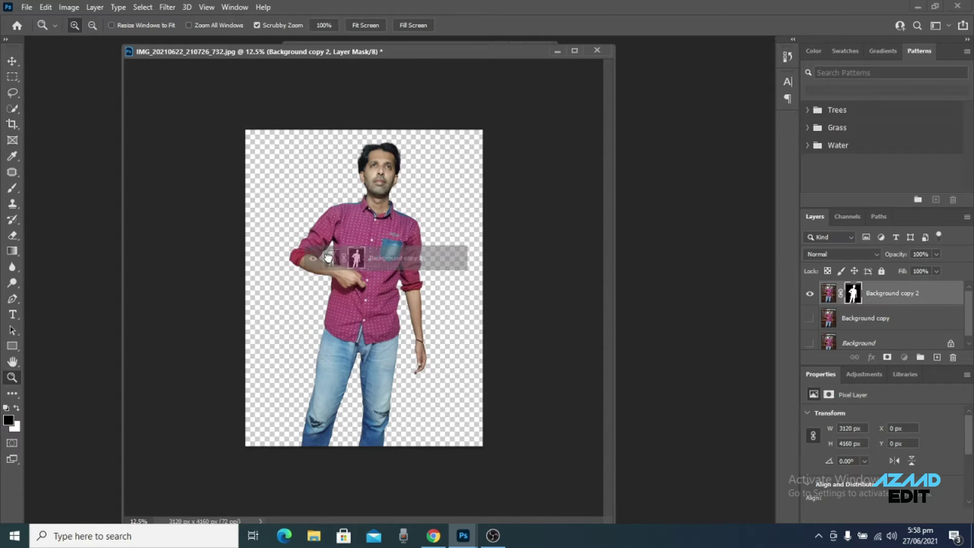
{"action": "left_click", "coordinate": [483, 202]}
{"action": "mouse_move", "coordinate": [888, 293]}
{"action": "left_mouse_down"}
{"action": "mouse_move", "coordinate": [388, 307]}
{"action": "mouse_move", "coordinate": [557, 491]}
{"action": "left_mouse_up"}
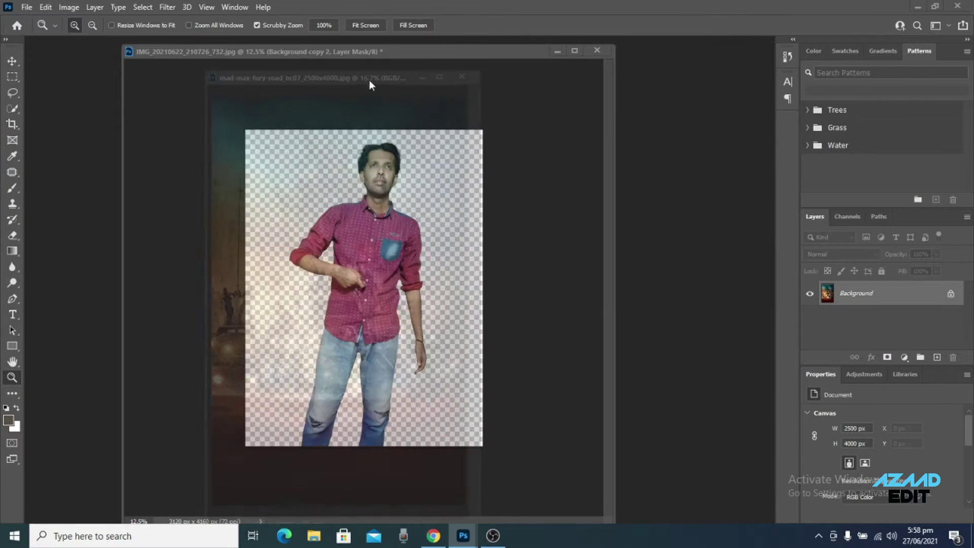
{"action": "mouse_move", "coordinate": [556, 491]}
{"action": "left_mouse_down"}
{"action": "mouse_move", "coordinate": [142, 125]}
{"action": "mouse_move", "coordinate": [397, 127]}
{"action": "left_mouse_up"}
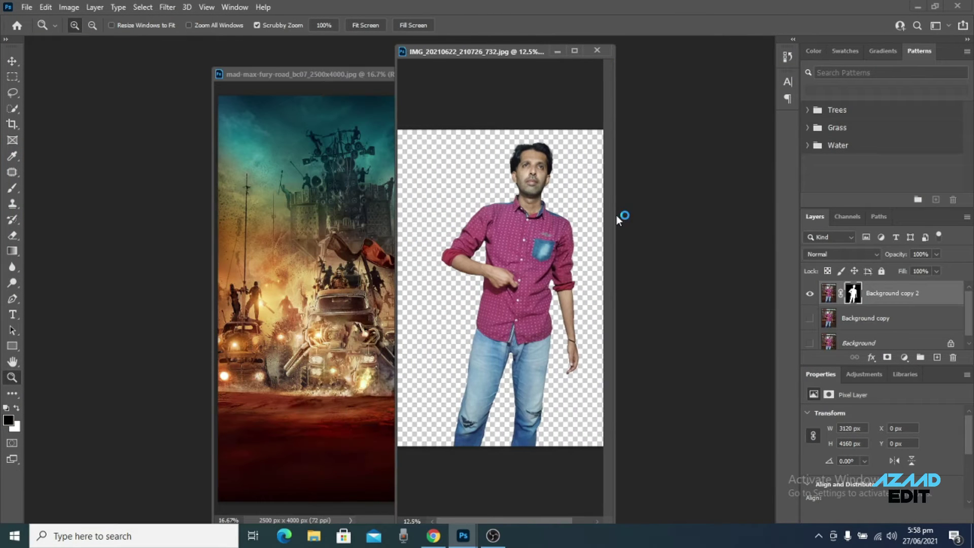
{"action": "left_click_drag", "start_coordinate": [892, 293], "coordinate": [284, 293]}
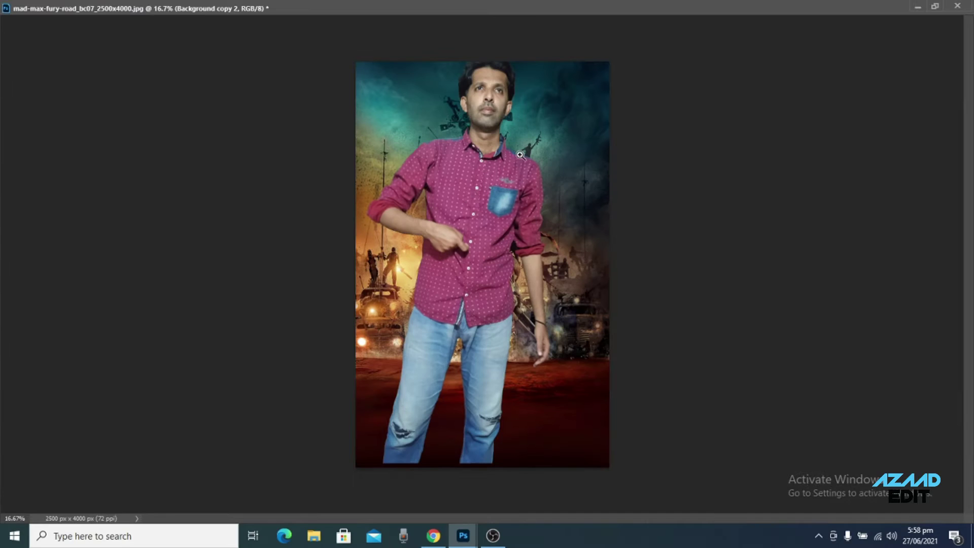
Step: Free-transform the man smaller, slightly rotated, and placed in the lower centre of the poster
{"action": "key", "text": "ctrl+t"}
{"action": "left_click_drag", "start_coordinate": [306, 39], "coordinate": [380, 137]}
{"action": "left_click_drag", "start_coordinate": [761, 119], "coordinate": [750, 101]}
{"action": "left_click_drag", "start_coordinate": [480, 278], "coordinate": [492, 276]}
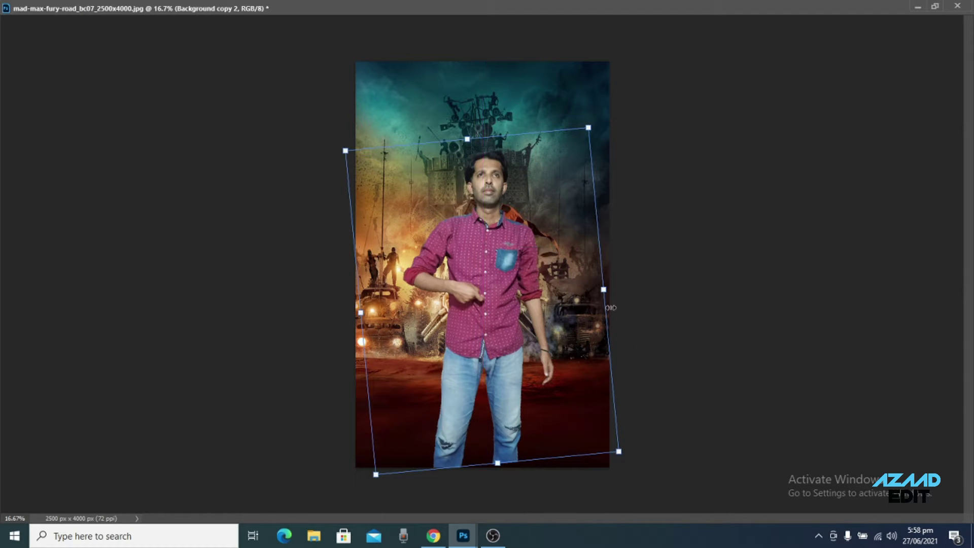
{"action": "left_click_drag", "start_coordinate": [345, 151], "coordinate": [351, 162]}
{"action": "left_click_drag", "start_coordinate": [460, 265], "coordinate": [464, 280]}
{"action": "key", "text": "Return"}
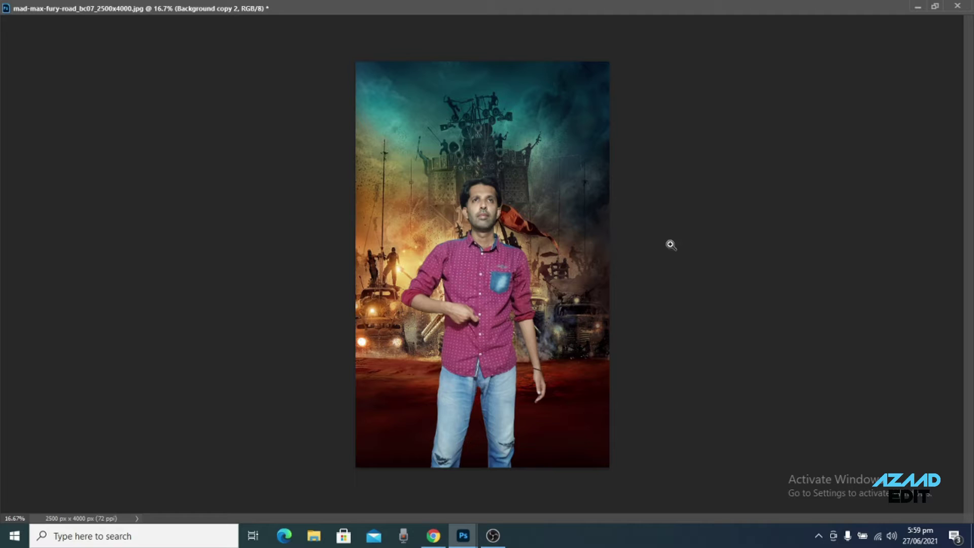
Step: Smooth the man's forehead skin on Layer 1 with the Mixer Brush at 21% wet, 64% flow
{"action": "left_click", "coordinate": [485, 302]}
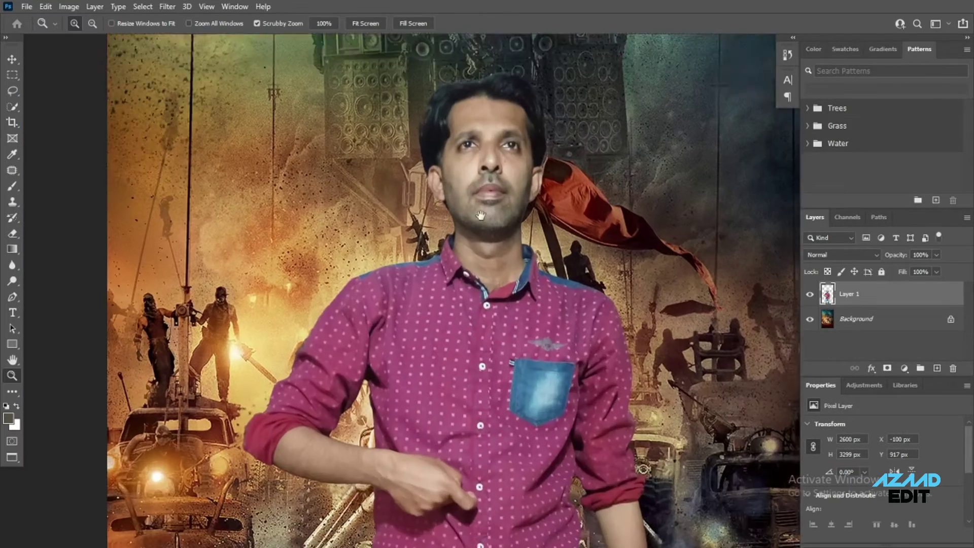
{"action": "scroll", "coordinate": [480, 216], "scroll_direction": "up", "scroll_amount": 3}
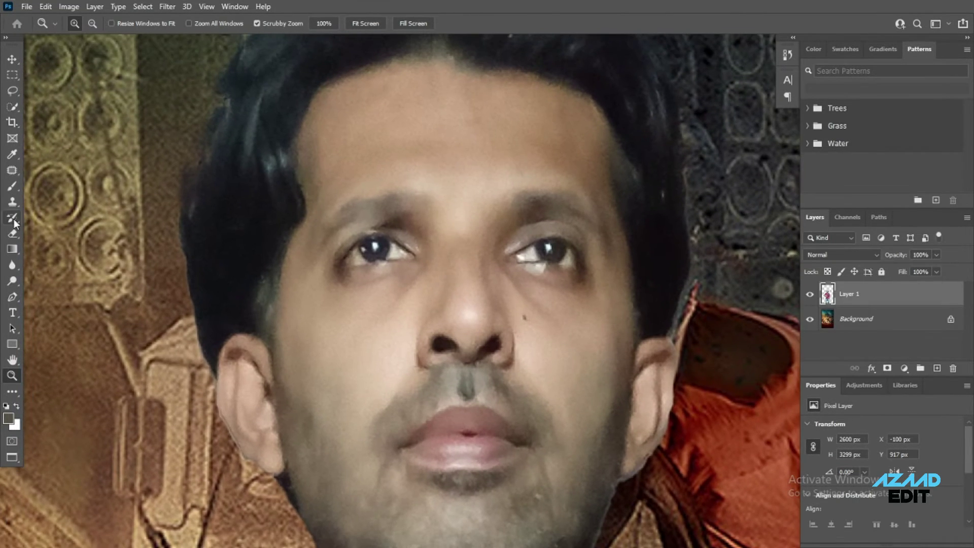
{"action": "right_click", "coordinate": [12, 107]}
{"action": "right_click", "coordinate": [12, 186]}
{"action": "left_click", "coordinate": [65, 223]}
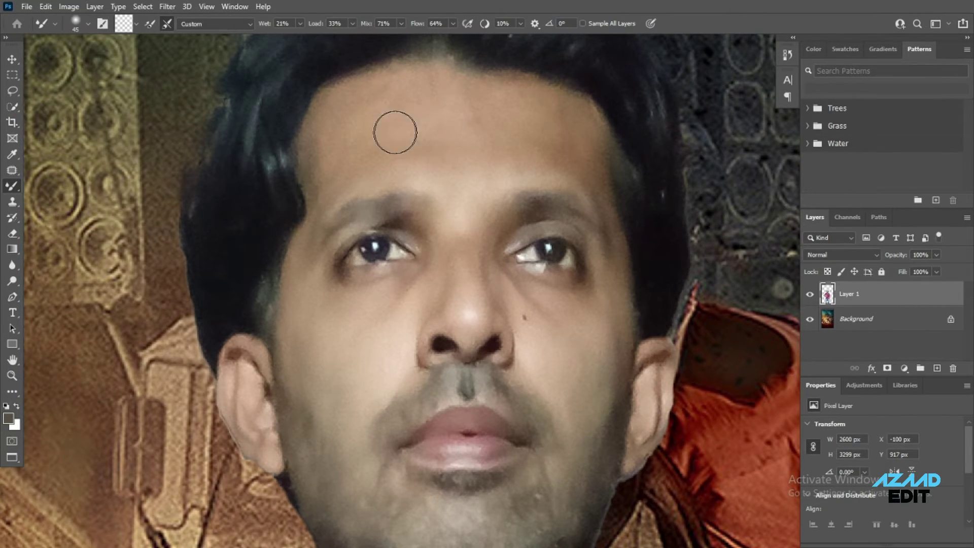
{"action": "left_click_drag", "start_coordinate": [395, 132], "coordinate": [494, 137]}
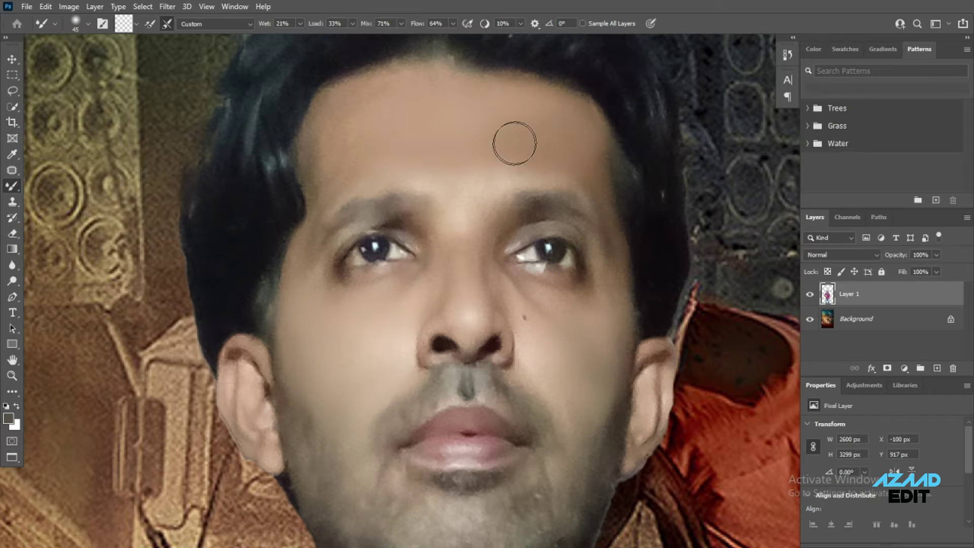
{"action": "key", "text": "z"}
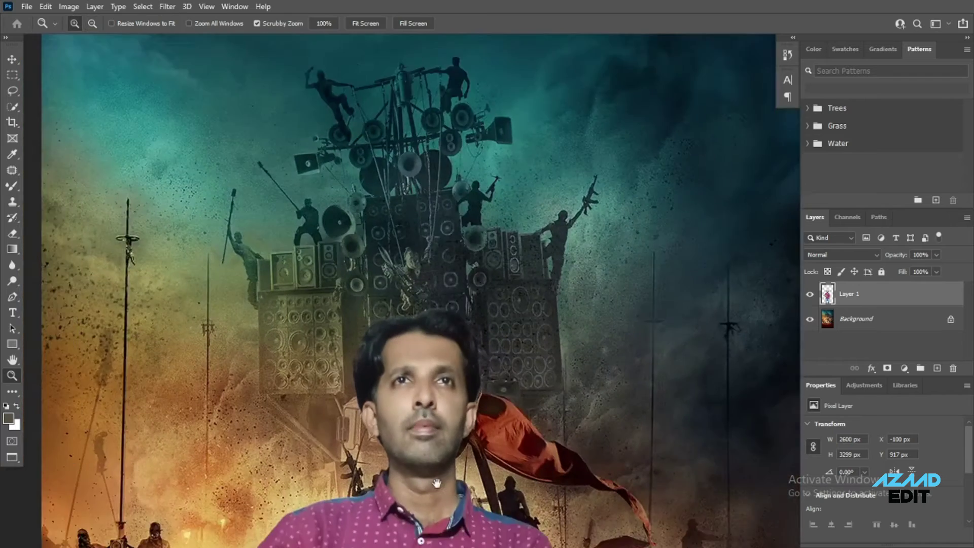
{"action": "scroll", "coordinate": [477, 319], "scroll_direction": "down", "scroll_amount": 10}
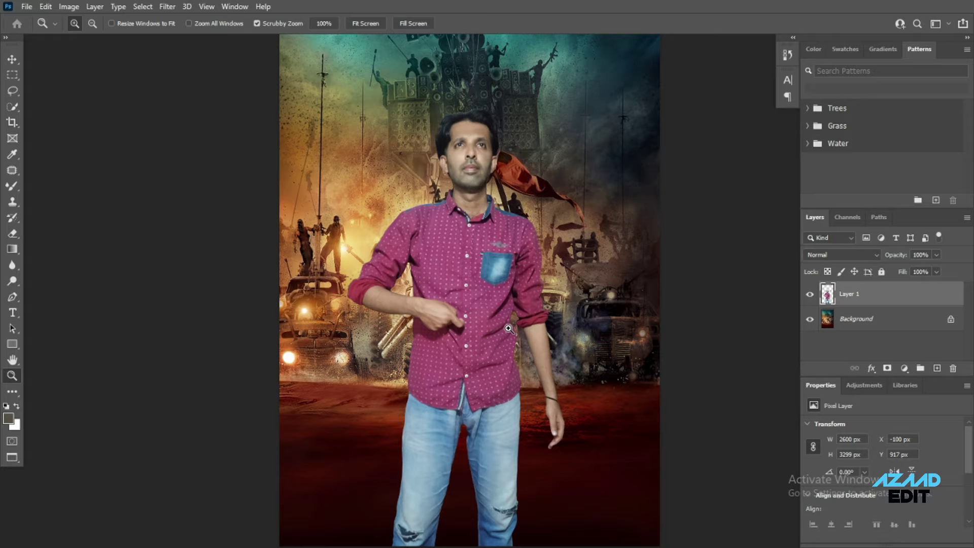
Step: Select the red shirt fabric with the Magic Wand
{"action": "right_click", "coordinate": [12, 107]}
{"action": "left_click", "coordinate": [50, 128]}
{"action": "left_click", "coordinate": [495, 269]}
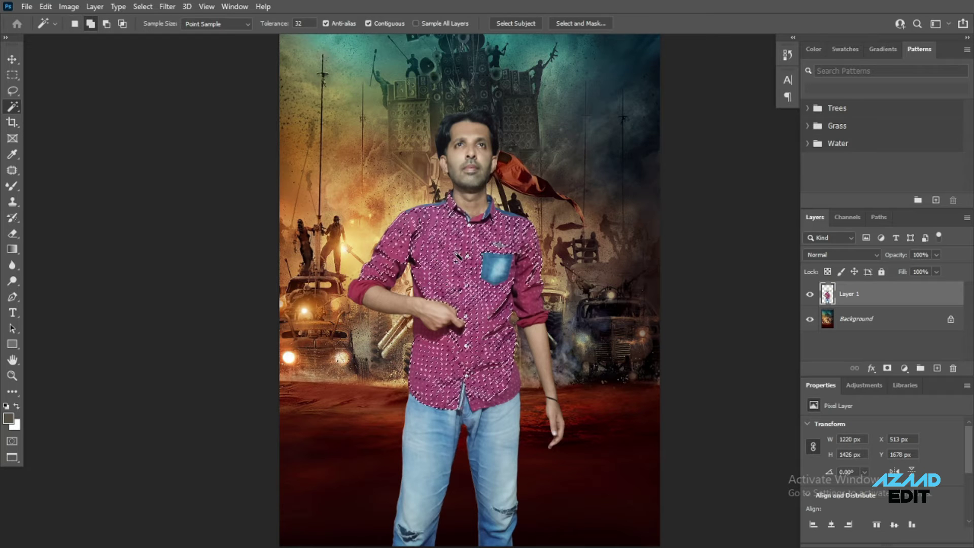
{"action": "left_click", "coordinate": [523, 313], "text": "shift"}
Step: Extend the shirt selection over the pocket, chest and left sleeve, and add empty Layer 2
{"action": "right_click", "coordinate": [12, 106]}
{"action": "left_click", "coordinate": [51, 116]}
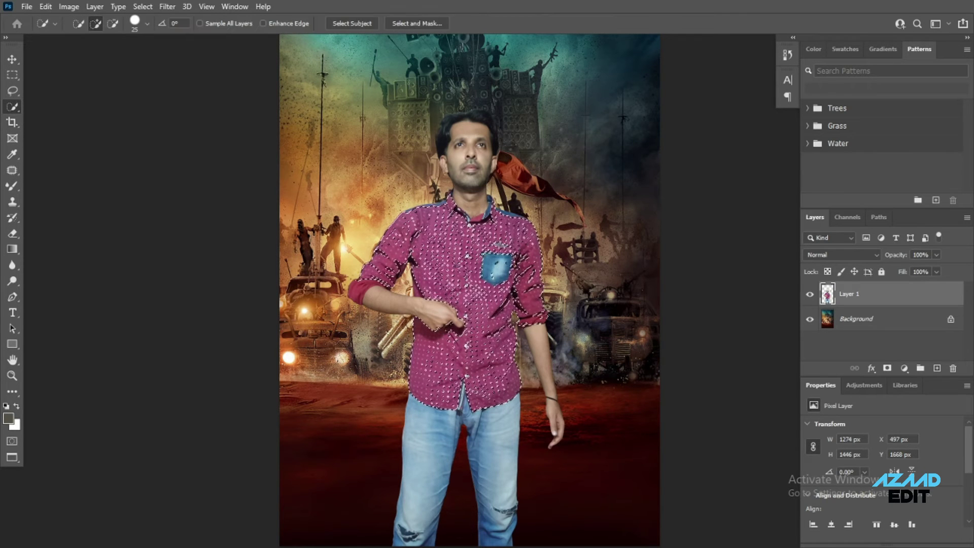
{"action": "mouse_move", "coordinate": [497, 261]}
{"action": "left_mouse_down"}
{"action": "mouse_move", "coordinate": [468, 325]}
{"action": "mouse_move", "coordinate": [540, 310]}
{"action": "left_mouse_up"}
{"action": "mouse_move", "coordinate": [484, 294]}
{"action": "left_mouse_down"}
{"action": "mouse_move", "coordinate": [482, 358]}
{"action": "mouse_move", "coordinate": [548, 313]}
{"action": "mouse_move", "coordinate": [401, 226]}
{"action": "left_mouse_up"}
{"action": "left_click_drag", "start_coordinate": [385, 300], "coordinate": [458, 274]}
{"action": "key", "text": "z"}
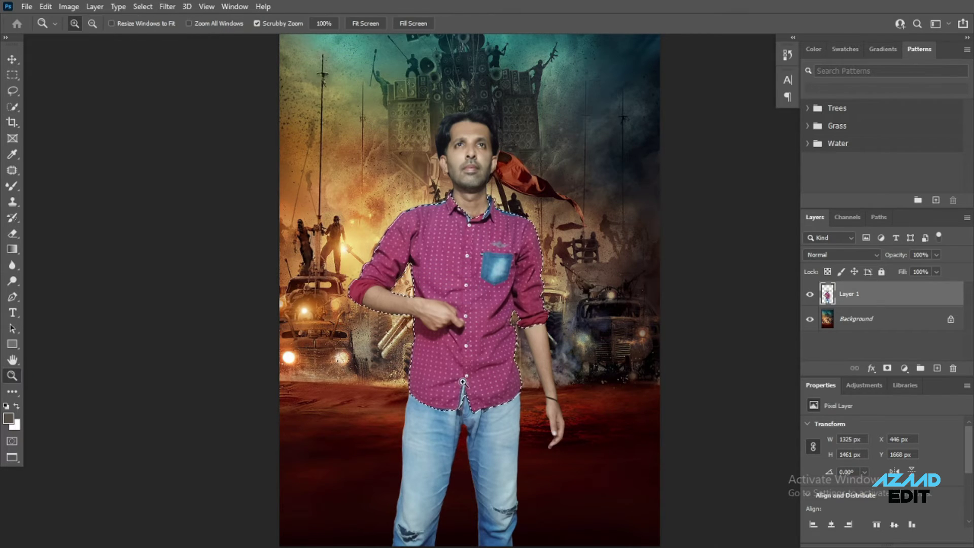
{"action": "left_click", "coordinate": [503, 278]}
{"action": "left_click", "coordinate": [937, 367]}
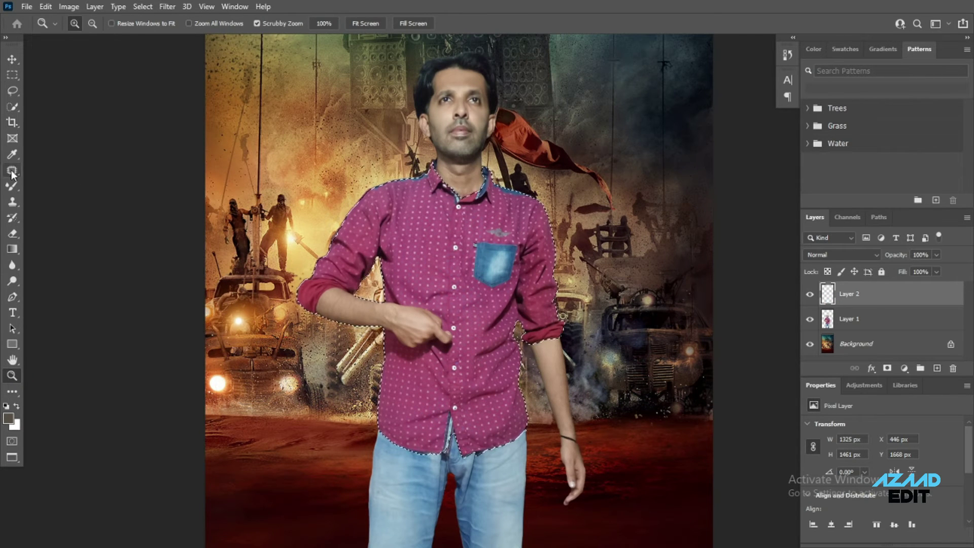
Step: Set the foreground colour to a greyish brown for the regular Brush
{"action": "left_click", "coordinate": [12, 185]}
{"action": "left_click", "coordinate": [62, 186]}
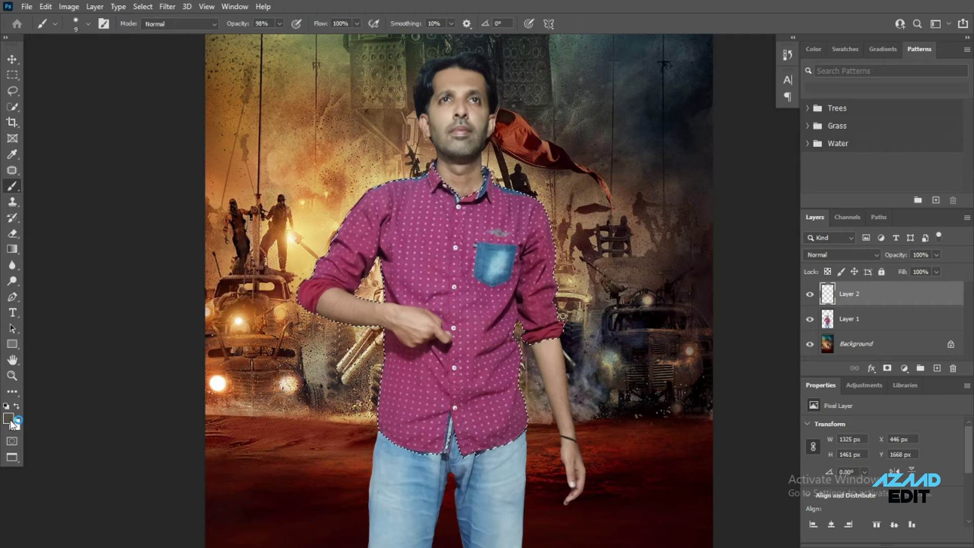
{"action": "left_click", "coordinate": [8, 418]}
{"action": "left_click", "coordinate": [495, 188]}
{"action": "left_click", "coordinate": [476, 215]}
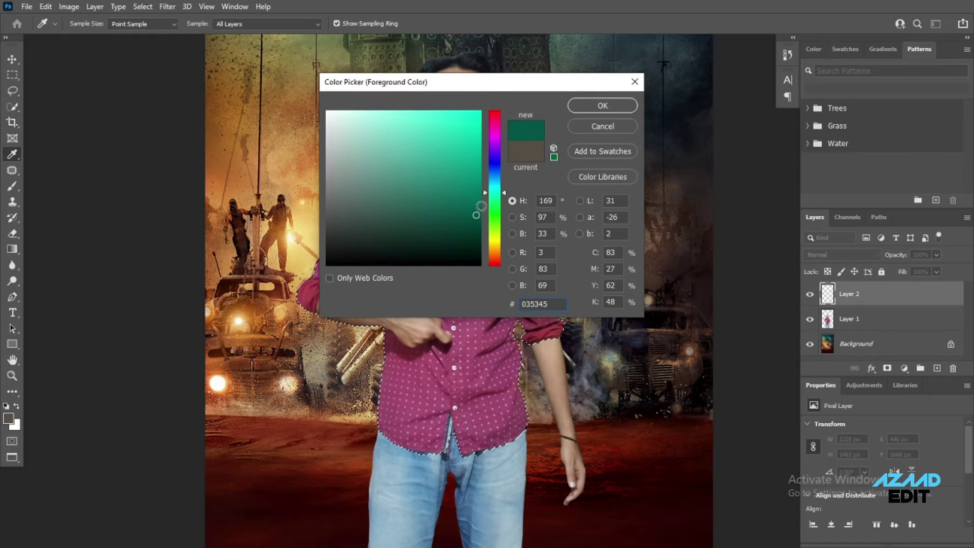
{"action": "mouse_move", "coordinate": [502, 202]}
{"action": "left_mouse_down"}
{"action": "mouse_move", "coordinate": [501, 147]}
{"action": "mouse_move", "coordinate": [497, 262]}
{"action": "mouse_move", "coordinate": [501, 252]}
{"action": "left_mouse_up"}
{"action": "left_click_drag", "start_coordinate": [464, 210], "coordinate": [349, 186]}
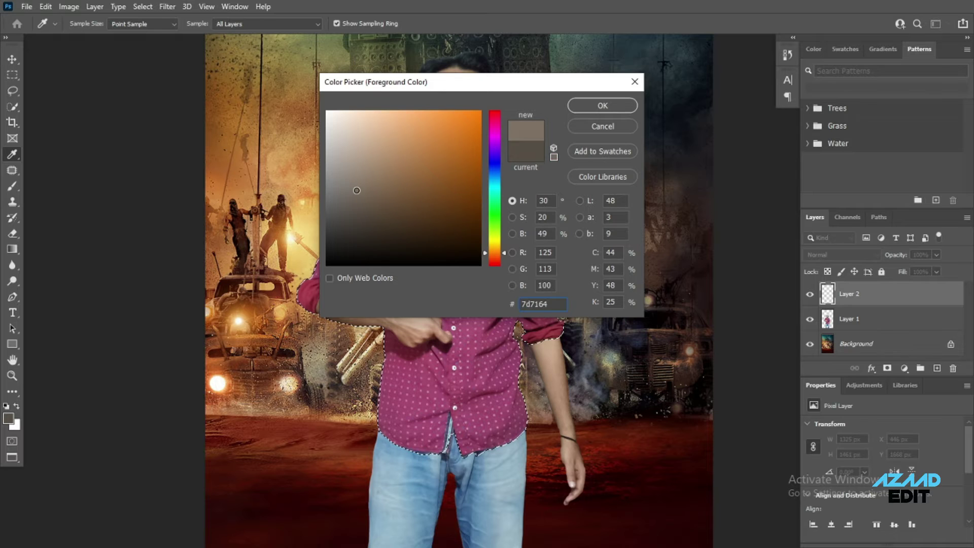
{"action": "key", "text": "Return"}
Step: Paint the selected shirt on Layer 2 with a 400px brush, then deselect
{"action": "left_click", "coordinate": [12, 186]}
{"action": "key", "text": "bracketright"}
{"action": "key", "text": "bracketright"}
{"action": "key", "text": "bracketright"}
{"action": "mouse_move", "coordinate": [405, 234]}
{"action": "left_mouse_down"}
{"action": "mouse_move", "coordinate": [468, 261]}
{"action": "mouse_move", "coordinate": [453, 395]}
{"action": "mouse_move", "coordinate": [451, 261]}
{"action": "left_mouse_up"}
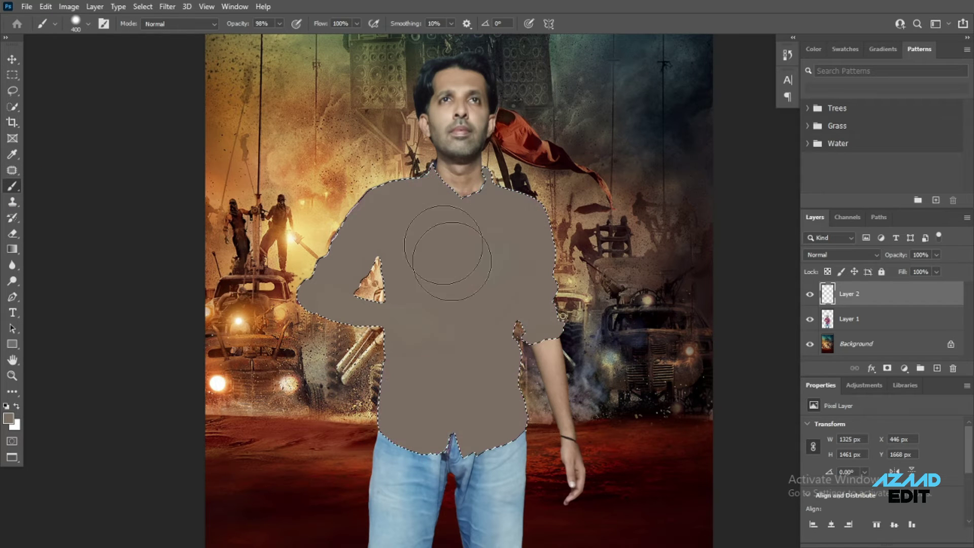
{"action": "key", "text": "v"}
{"action": "key", "text": "ctrl+d"}
Step: Try Vivid Light blending on the paint layer and shift its hue with Hue/Saturation
{"action": "left_click", "coordinate": [867, 255]}
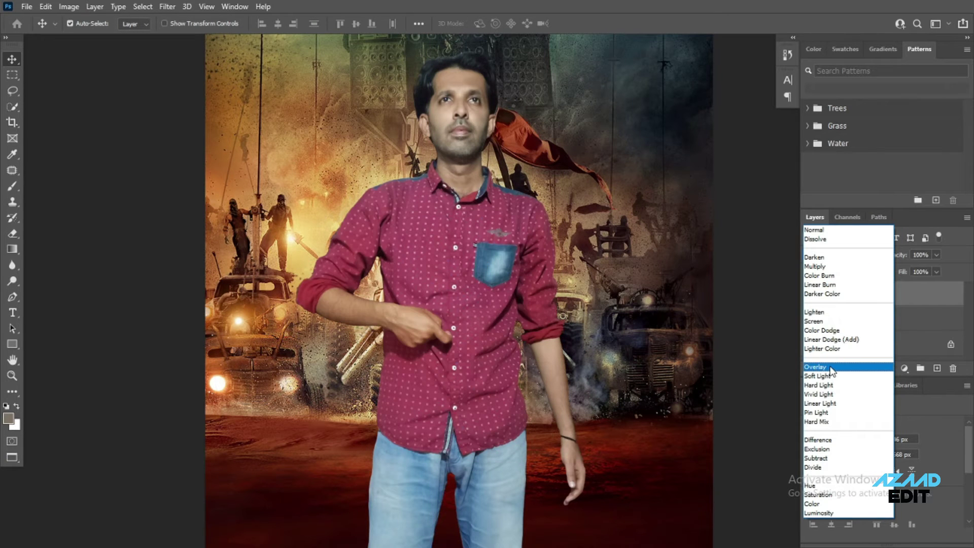
{"action": "left_click", "coordinate": [832, 394]}
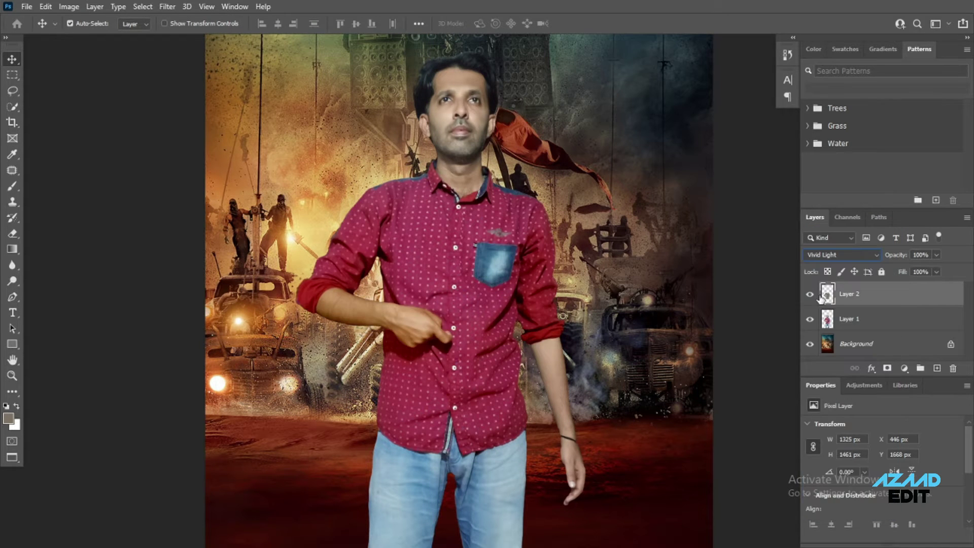
{"action": "key", "text": "ctrl+u"}
{"action": "mouse_move", "coordinate": [142, 367]}
{"action": "left_mouse_down"}
{"action": "mouse_move", "coordinate": [127, 376]}
{"action": "mouse_move", "coordinate": [218, 368]}
{"action": "mouse_move", "coordinate": [157, 370]}
{"action": "left_mouse_up"}
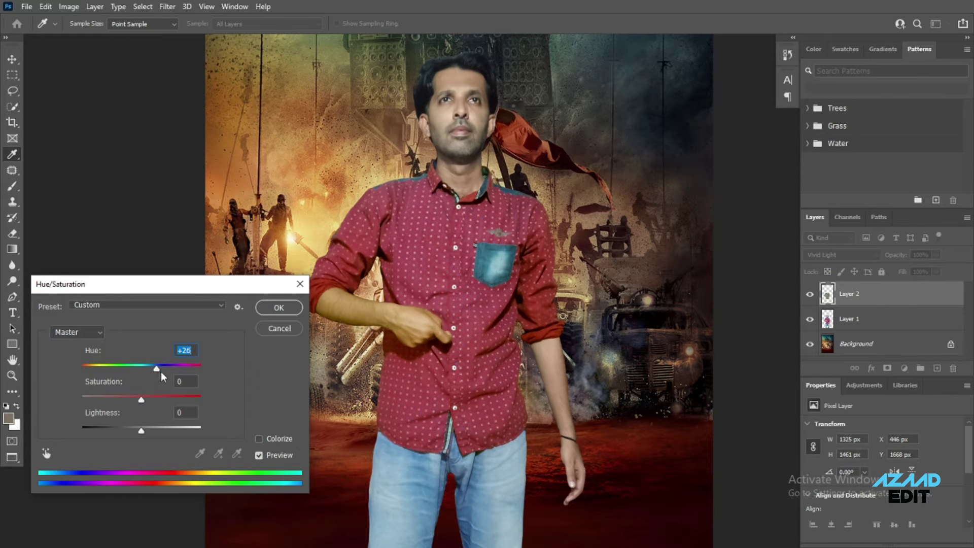
{"action": "left_click", "coordinate": [279, 308]}
Step: Set the paint layer to Subtract blend mode at 50% opacity
{"action": "key", "text": "v"}
{"action": "left_click", "coordinate": [842, 255]}
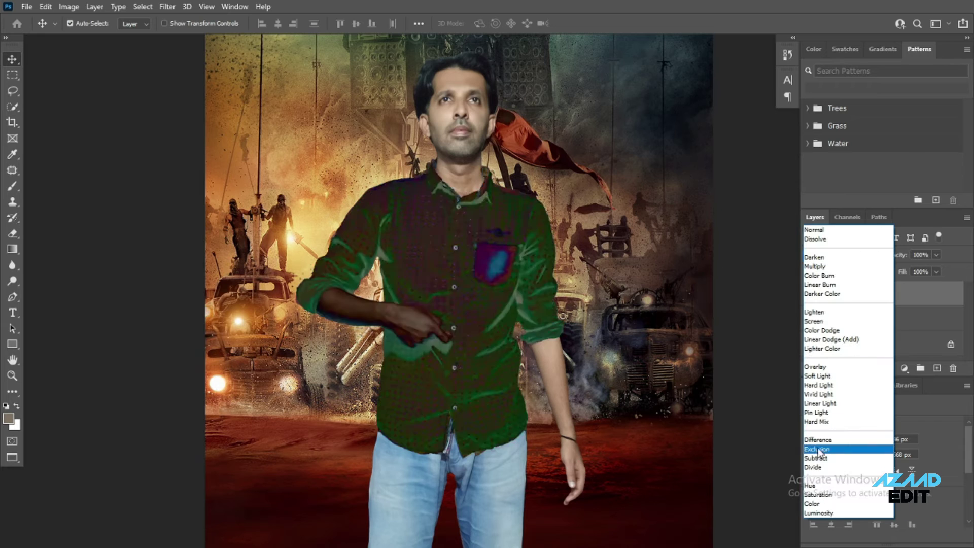
{"action": "left_click", "coordinate": [817, 458]}
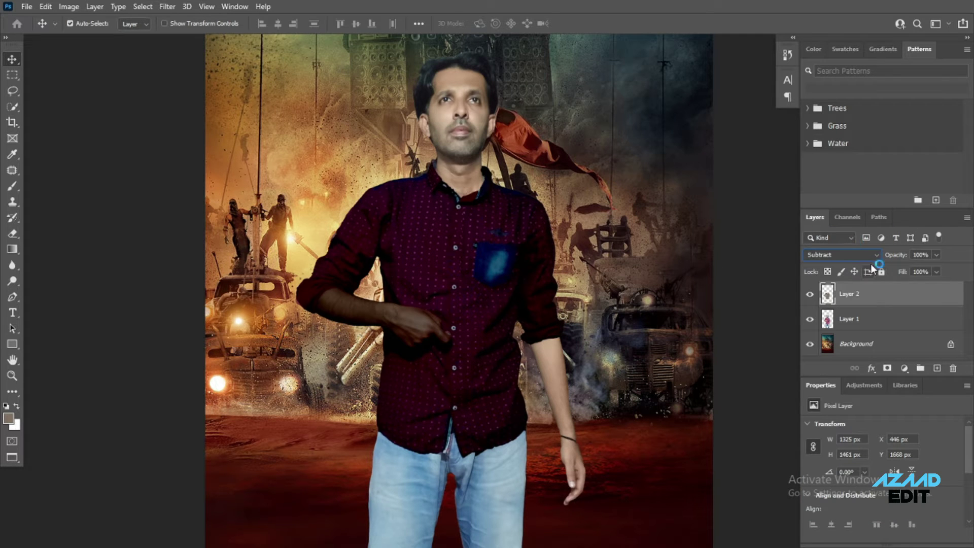
{"action": "left_click_drag", "start_coordinate": [913, 267], "coordinate": [909, 270]}
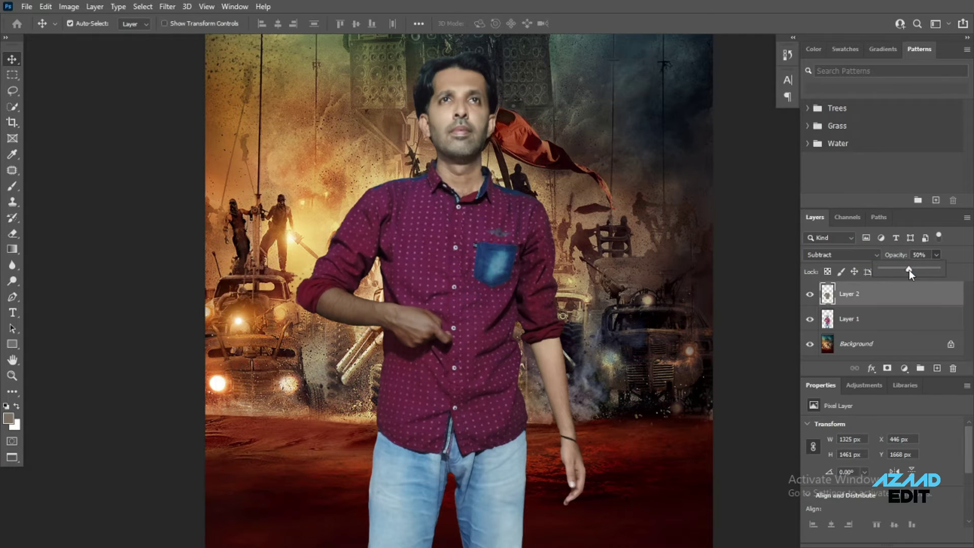
{"action": "left_click", "coordinate": [441, 303]}
Step: Trace the forearm with the Pen tool, convert it to a selection, and delete the tint there
{"action": "left_click", "coordinate": [12, 375]}
{"action": "left_click", "coordinate": [405, 305]}
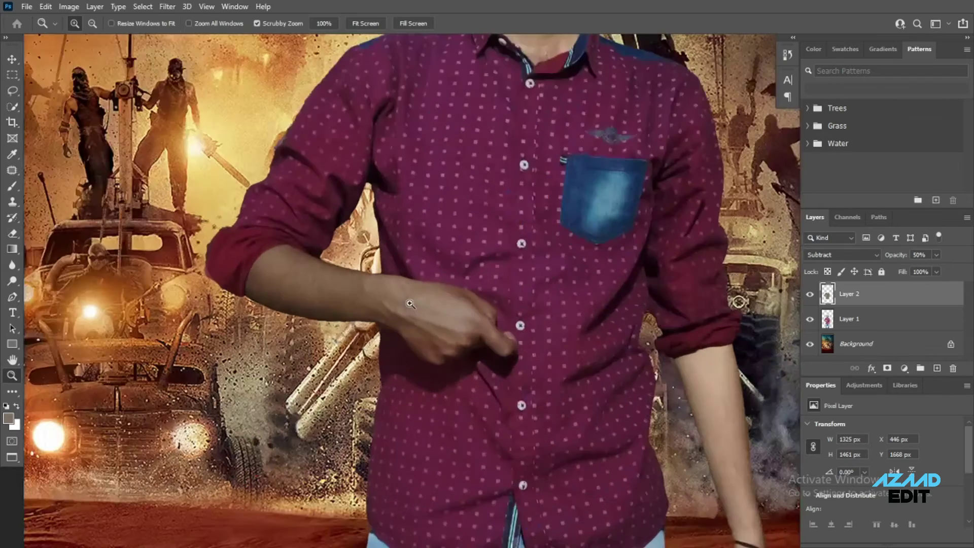
{"action": "left_click", "coordinate": [391, 307]}
{"action": "key", "text": "p"}
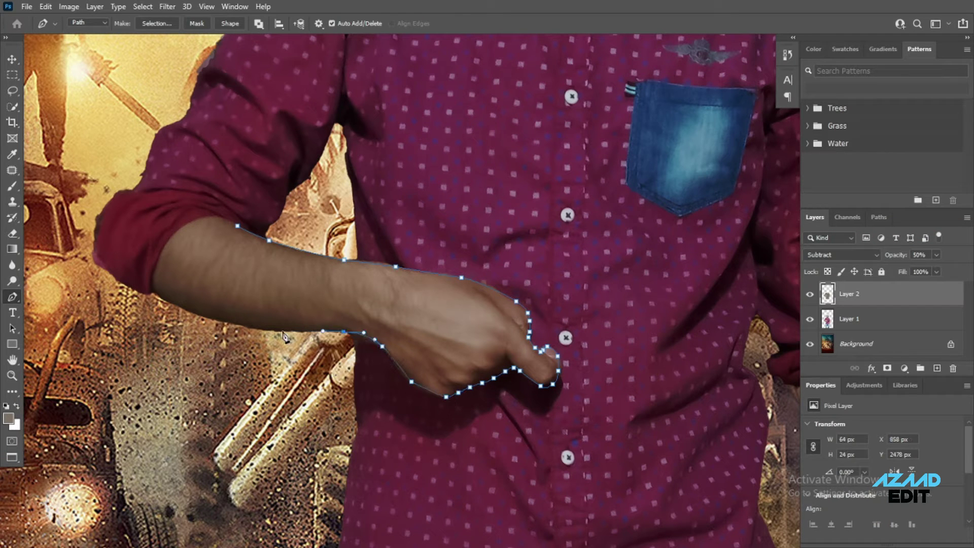
{"action": "right_click", "coordinate": [277, 294]}
{"action": "left_click", "coordinate": [325, 54]}
{"action": "left_click", "coordinate": [547, 135]}
{"action": "key", "text": "ctrl+d"}
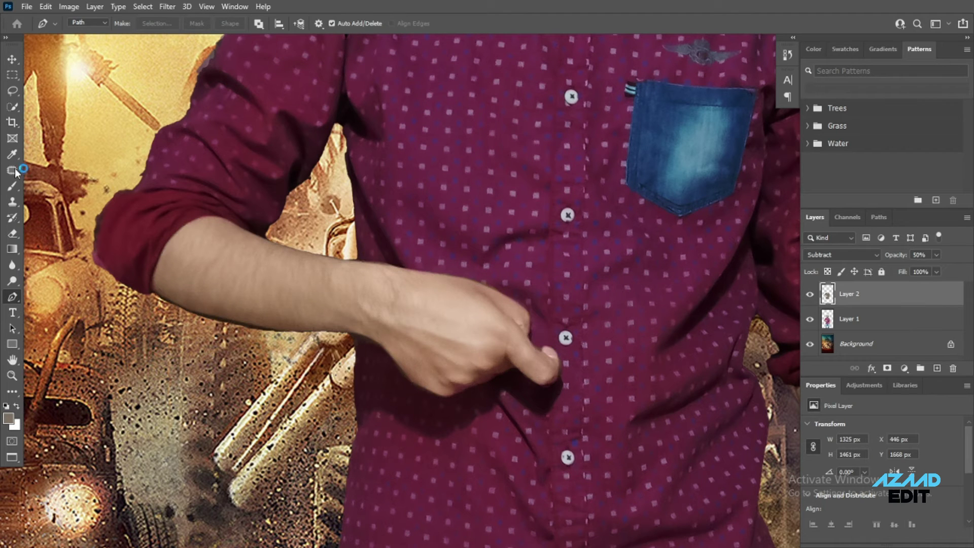
Step: Erase leftover tint at the arm edges, then zoom out and compare with the paint layer toggled
{"action": "left_click", "coordinate": [13, 234]}
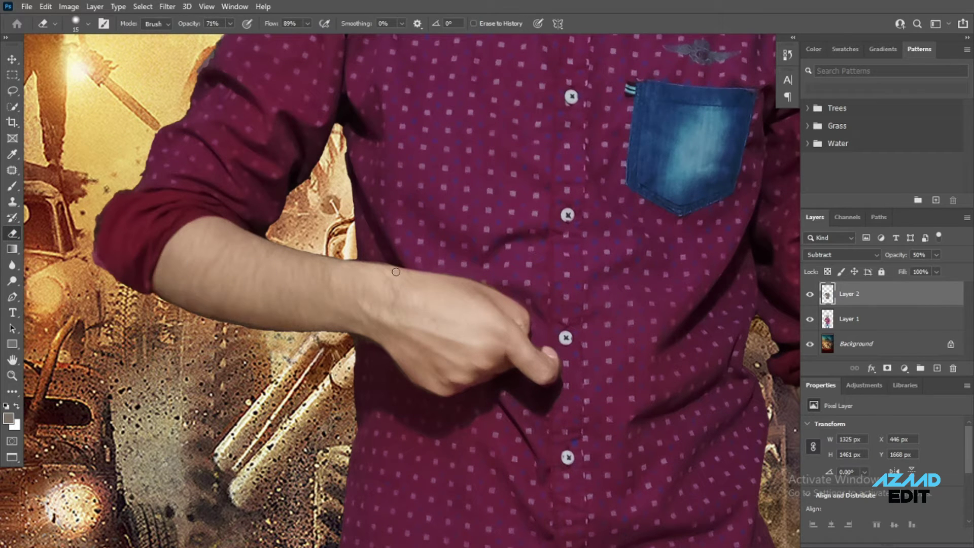
{"action": "key", "text": "z"}
{"action": "key", "text": "ctrl+minus"}
{"action": "key", "text": "ctrl+minus"}
{"action": "key", "text": "ctrl+minus"}
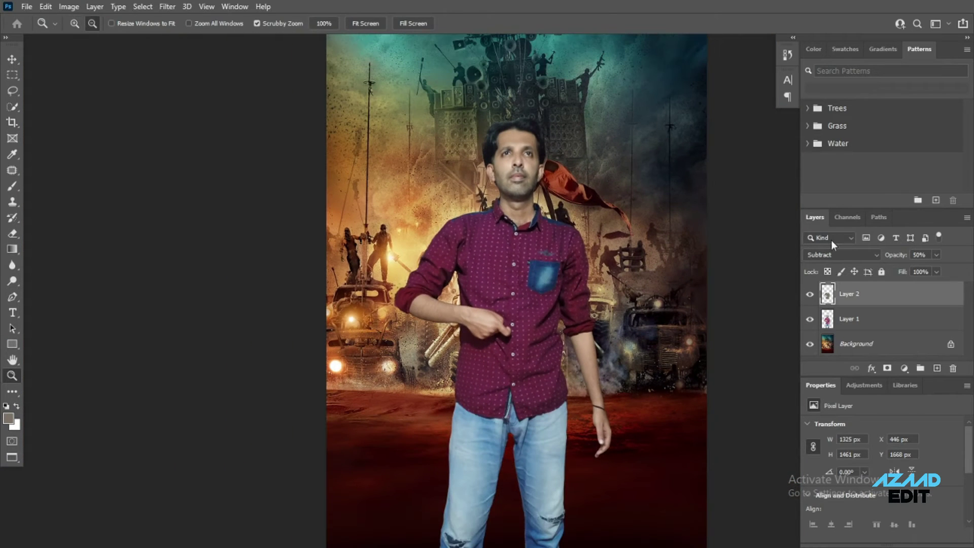
{"action": "left_click", "coordinate": [810, 297]}
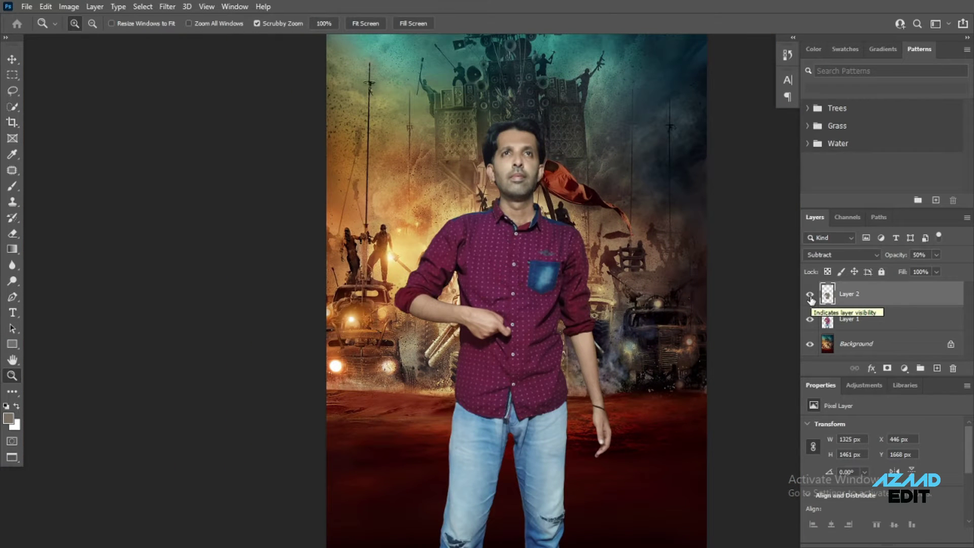
{"action": "key", "text": "ctrl+minus"}
{"action": "key", "text": "g"}
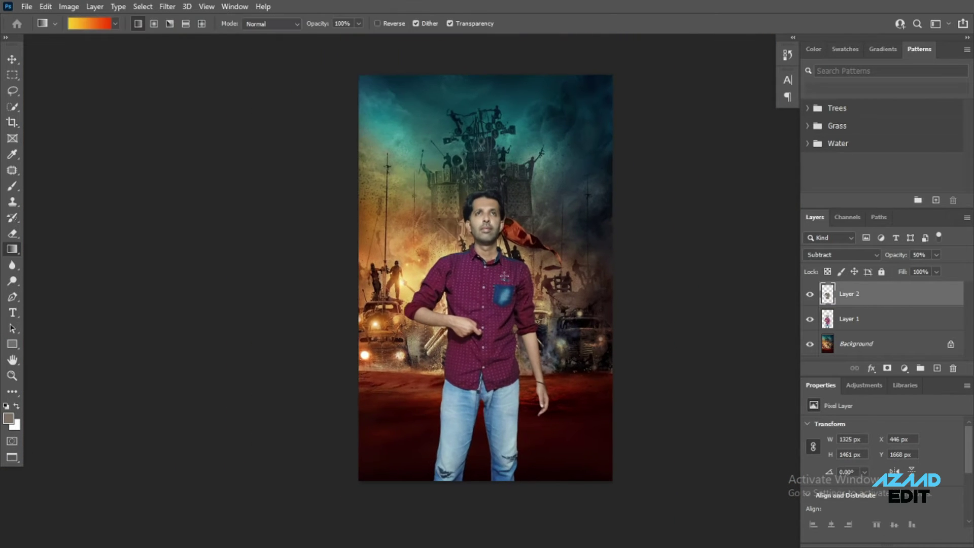
{"action": "key", "text": "v"}
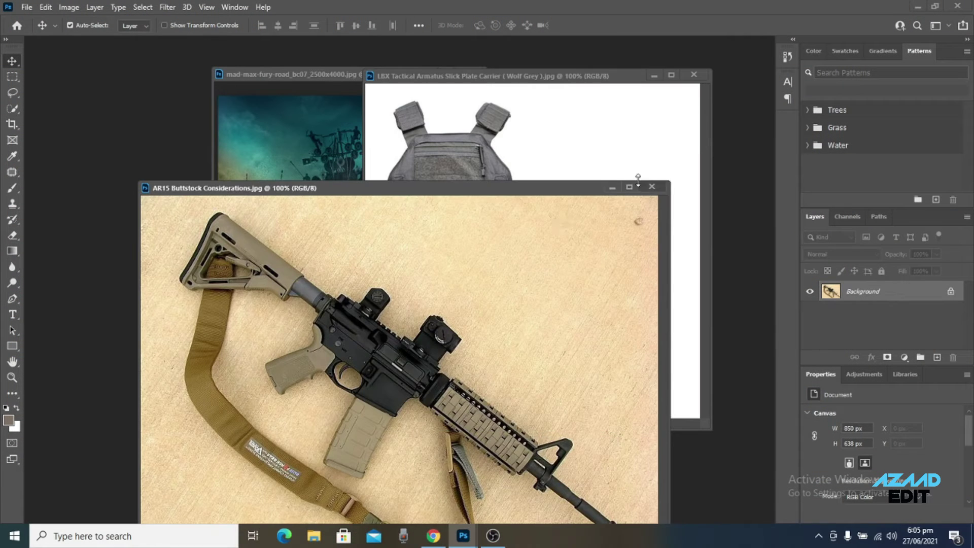
Step: Crop the tactical vest photo down to the single left vest
{"action": "key", "text": "c"}
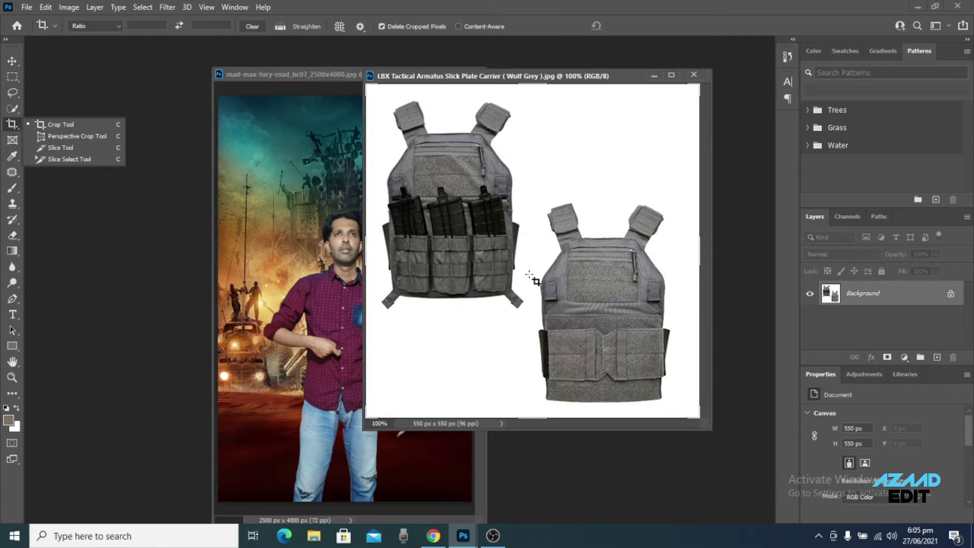
{"action": "left_click_drag", "start_coordinate": [368, 87], "coordinate": [626, 251]}
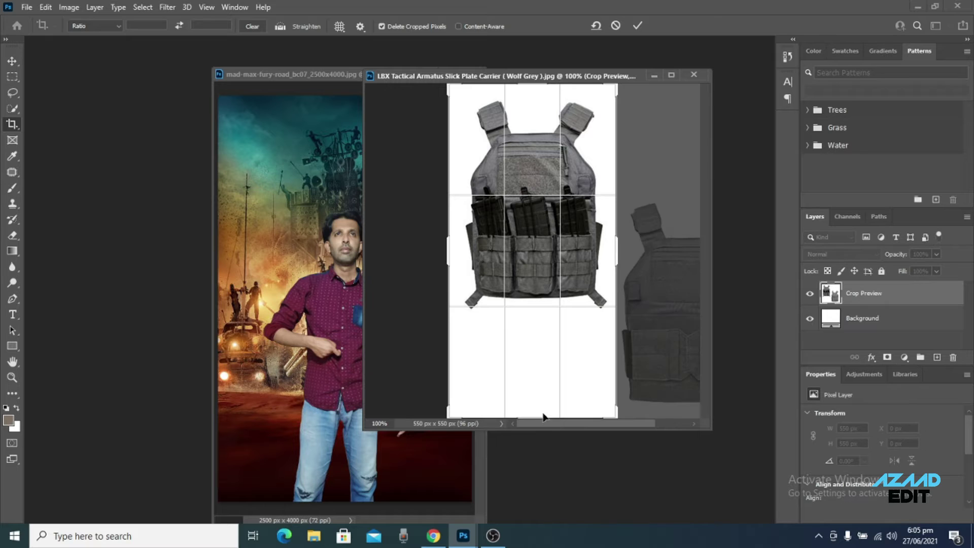
{"action": "left_click_drag", "start_coordinate": [543, 416], "coordinate": [537, 380]}
{"action": "key", "text": "Return"}
Step: Select the vest's white background with the Magic Wand
{"action": "right_click", "coordinate": [12, 108]}
{"action": "left_click", "coordinate": [56, 126]}
{"action": "left_click", "coordinate": [445, 105]}
{"action": "key", "text": "Delete"}
{"action": "left_click", "coordinate": [250, 198]}
Step: Duplicate the layer, hide Background, delete the white, and drag the vest into the poster
{"action": "left_click", "coordinate": [330, 124]}
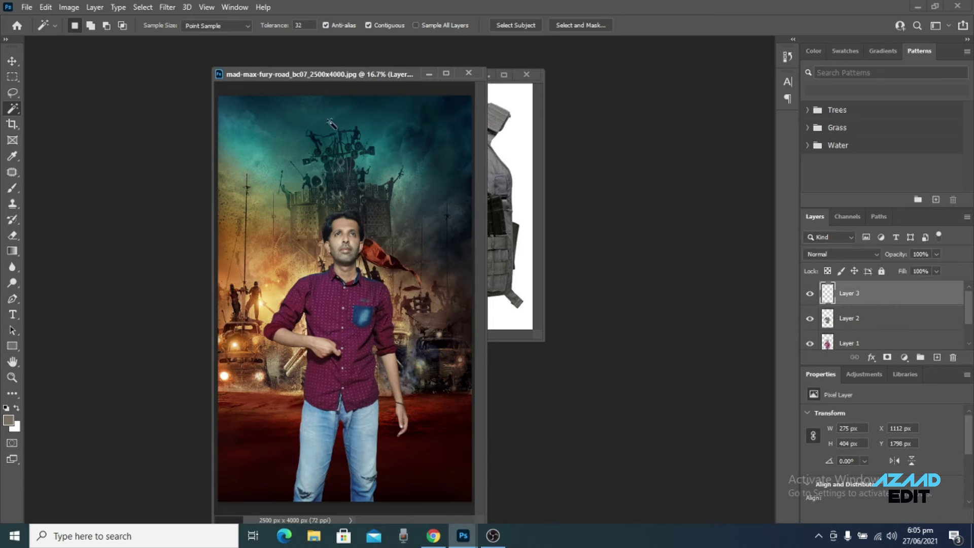
{"action": "left_click", "coordinate": [527, 134]}
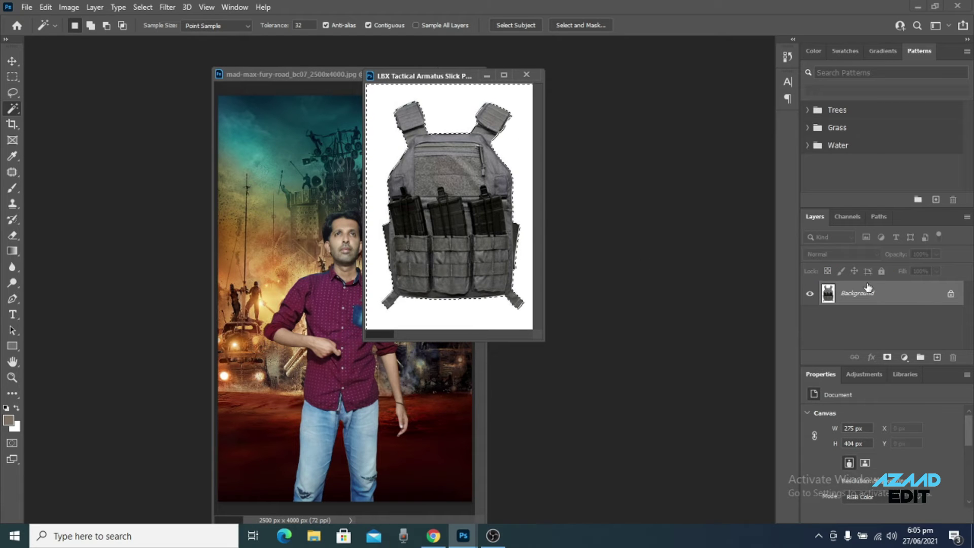
{"action": "left_click_drag", "start_coordinate": [867, 287], "coordinate": [937, 357]}
{"action": "left_click", "coordinate": [810, 318]}
{"action": "key", "text": "Delete"}
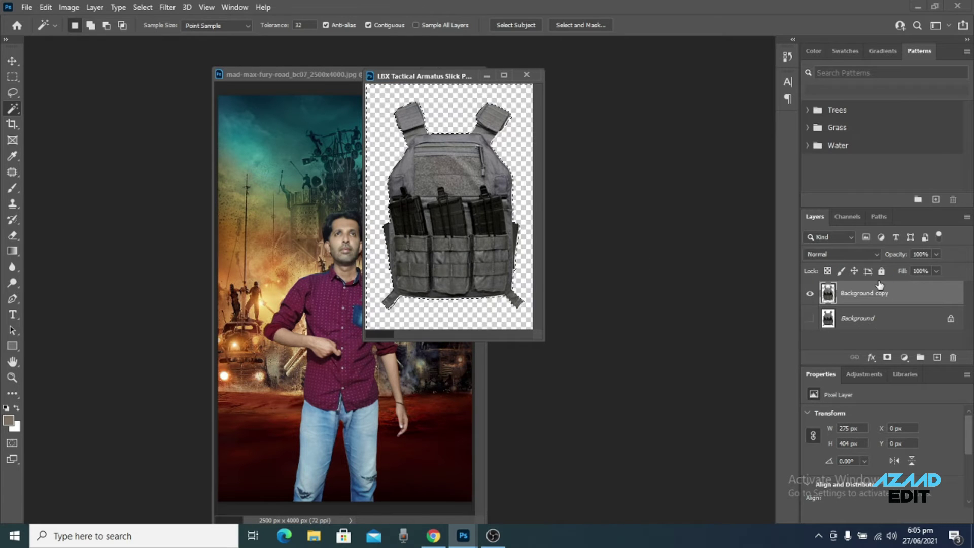
{"action": "left_click_drag", "start_coordinate": [880, 285], "coordinate": [331, 398]}
Step: Move the vest onto the man's chest and scale it to fit
{"action": "left_click", "coordinate": [341, 435], "text": "ctrl"}
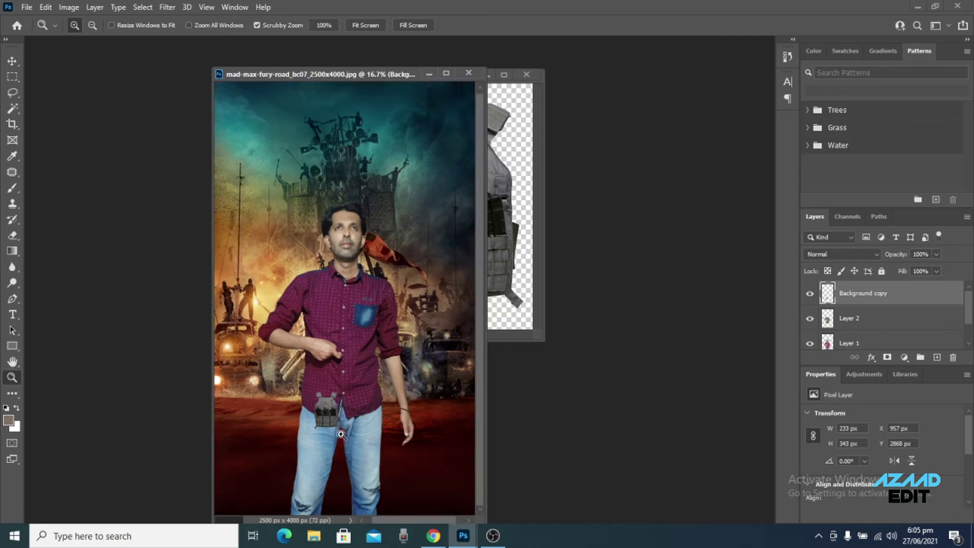
{"action": "left_click_drag", "start_coordinate": [486, 379], "coordinate": [631, 397]}
{"action": "key", "text": "ctrl+t"}
{"action": "mouse_move", "coordinate": [325, 400]}
{"action": "left_mouse_down"}
{"action": "mouse_move", "coordinate": [348, 279]}
{"action": "mouse_move", "coordinate": [340, 174]}
{"action": "left_mouse_up"}
{"action": "mouse_move", "coordinate": [364, 207]}
{"action": "left_mouse_down"}
{"action": "mouse_move", "coordinate": [527, 418]}
{"action": "mouse_move", "coordinate": [456, 386]}
{"action": "mouse_move", "coordinate": [441, 361]}
{"action": "left_mouse_up"}
{"action": "key", "text": "Return"}
{"action": "key", "text": "ctrl+minus"}
{"action": "key", "text": "ctrl+t"}
{"action": "left_click_drag", "start_coordinate": [406, 314], "coordinate": [412, 304]}
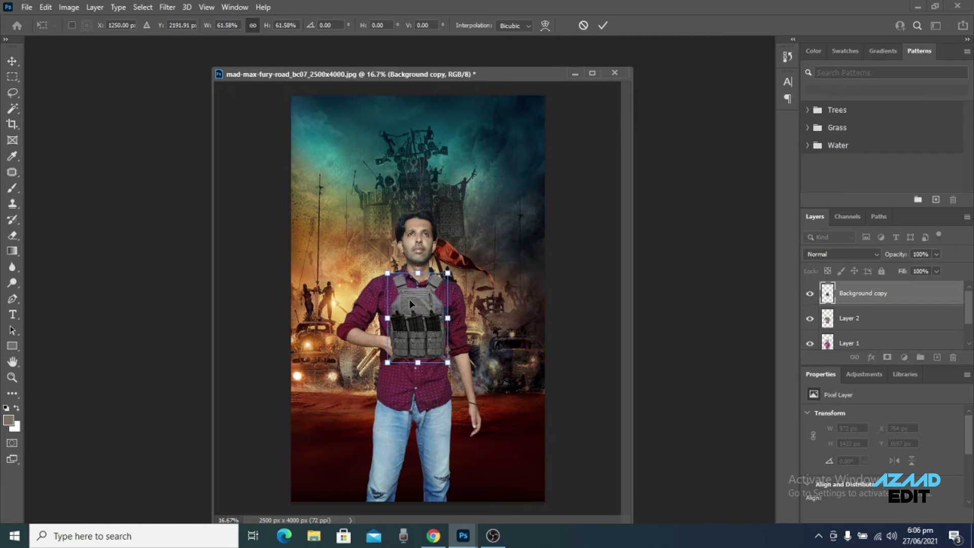
{"action": "key", "text": "Return"}
{"action": "left_click", "coordinate": [422, 323]}
Step: Warp the vest's corners, sides and bottom edge so it wraps around the torso
{"action": "key", "text": "ctrl+t"}
{"action": "right_click", "coordinate": [428, 324]}
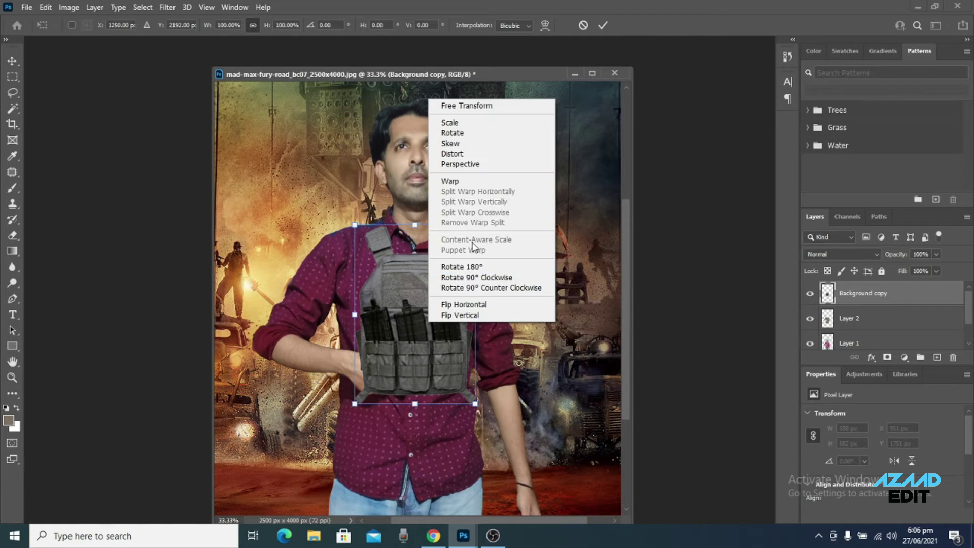
{"action": "left_click", "coordinate": [446, 183]}
{"action": "left_click_drag", "start_coordinate": [342, 236], "coordinate": [345, 235]}
{"action": "left_click_drag", "start_coordinate": [475, 225], "coordinate": [486, 228]}
{"action": "left_click_drag", "start_coordinate": [354, 345], "coordinate": [347, 367]}
{"action": "left_click_drag", "start_coordinate": [354, 405], "coordinate": [334, 421]}
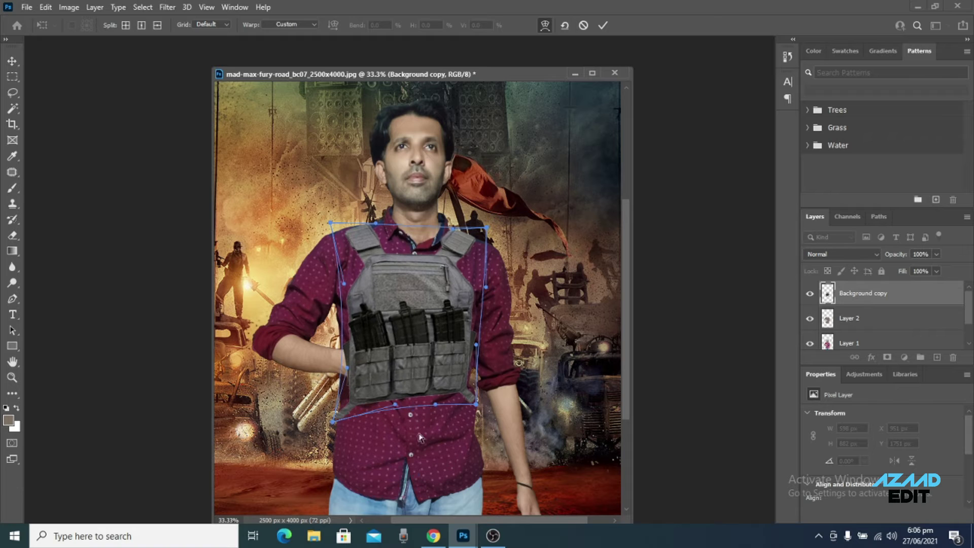
{"action": "left_click_drag", "start_coordinate": [476, 404], "coordinate": [484, 417]}
{"action": "left_click_drag", "start_coordinate": [425, 307], "coordinate": [420, 306]}
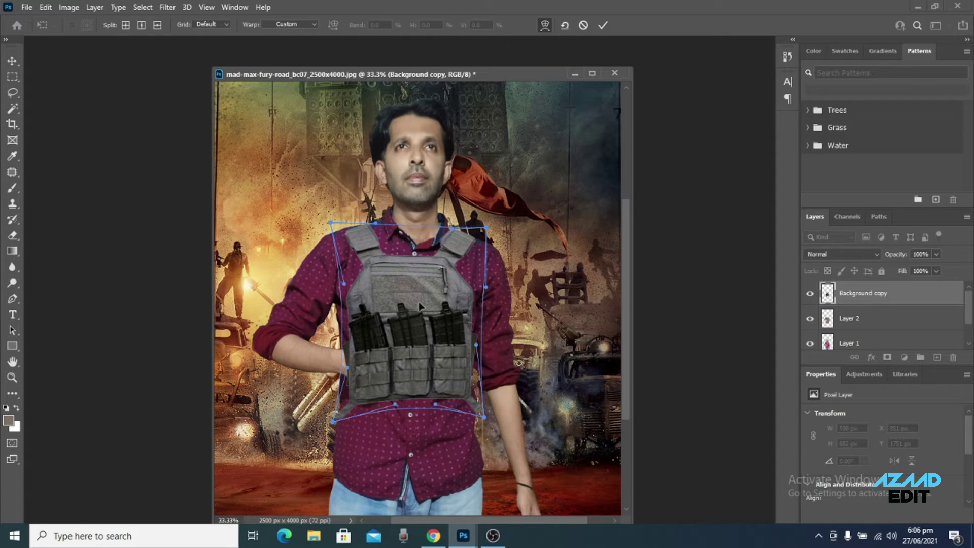
{"action": "left_click_drag", "start_coordinate": [344, 283], "coordinate": [351, 277]}
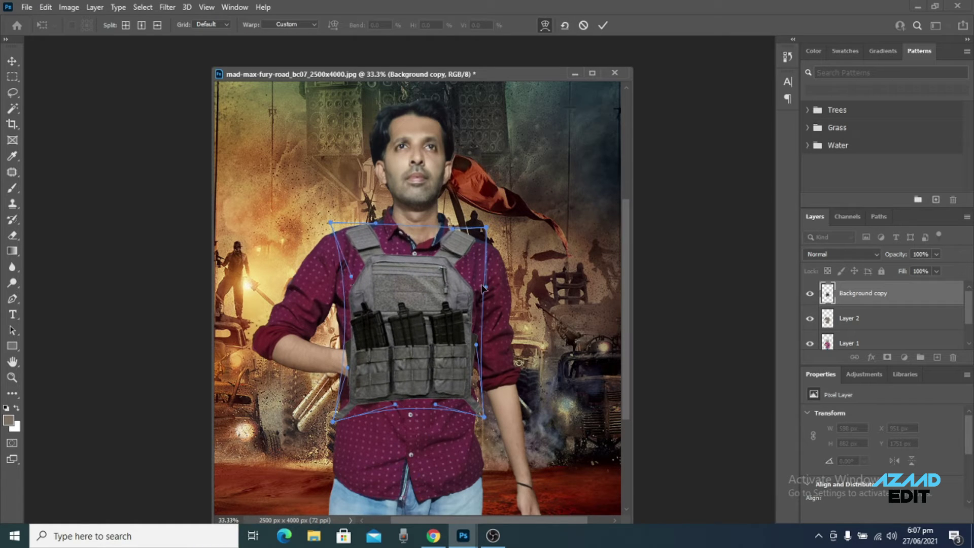
{"action": "left_click_drag", "start_coordinate": [413, 289], "coordinate": [419, 290]}
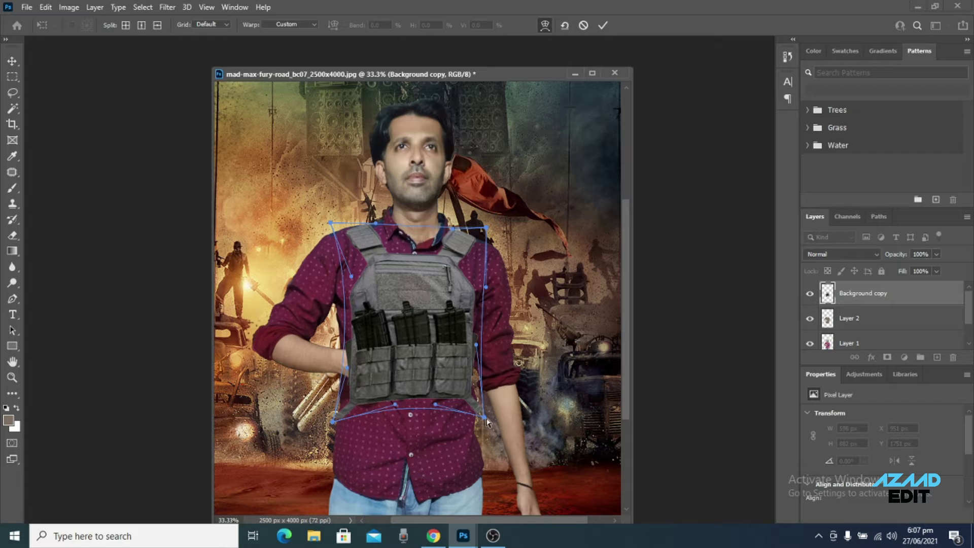
{"action": "key", "text": "Return"}
Step: Lower the vest layer's opacity to 43% and zoom to 100% on the hand
{"action": "key", "text": "z"}
{"action": "left_click_drag", "start_coordinate": [912, 270], "coordinate": [905, 271]}
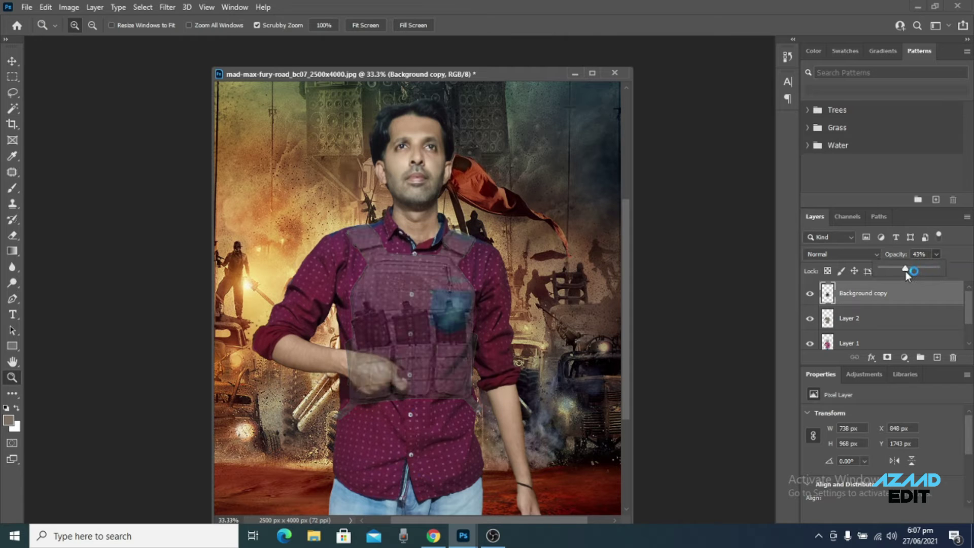
{"action": "double_click", "coordinate": [12, 377]}
Step: Outline the hand with the Polygonal Lasso and delete the vest covering it
{"action": "left_click", "coordinate": [11, 95]}
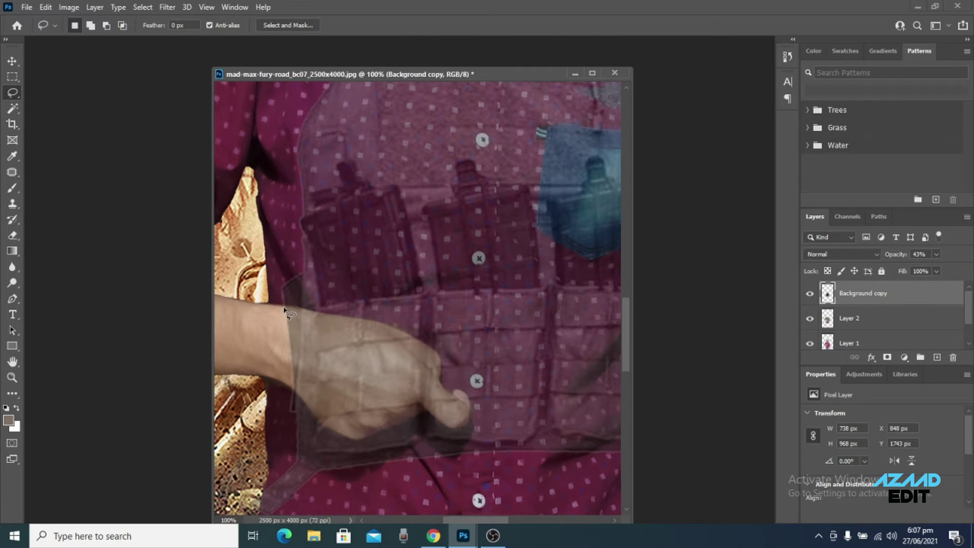
{"action": "left_click_drag", "start_coordinate": [358, 320], "coordinate": [432, 349]}
{"action": "right_click", "coordinate": [12, 92]}
{"action": "left_click", "coordinate": [56, 105]}
{"action": "left_click", "coordinate": [411, 336]}
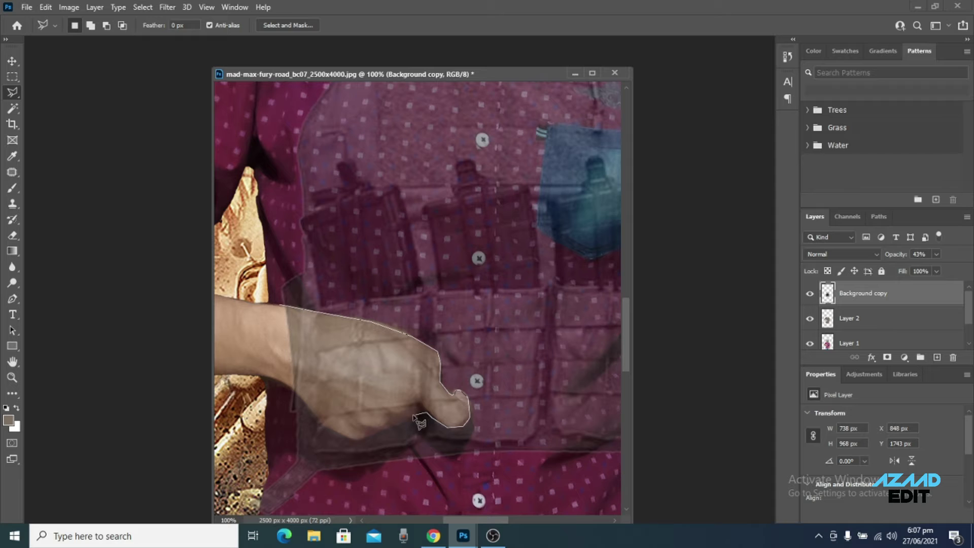
{"action": "left_click", "coordinate": [352, 439]}
{"action": "left_click", "coordinate": [321, 426]}
{"action": "left_click", "coordinate": [282, 306]}
{"action": "key", "text": "Delete"}
{"action": "key", "text": "ctrl+d"}
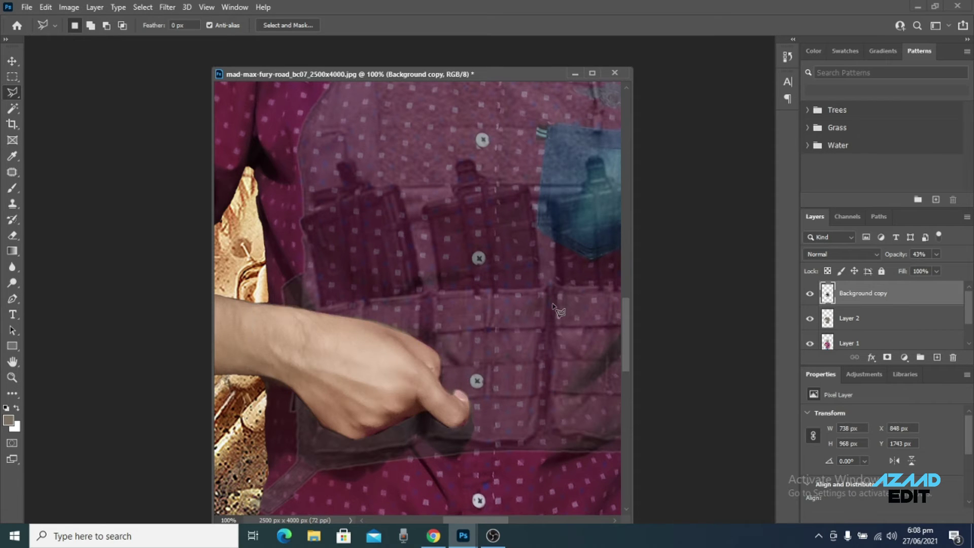
Step: Restore the vest layer to 100% opacity and zoom out to the whole poster
{"action": "left_click_drag", "start_coordinate": [936, 254], "coordinate": [965, 267]}
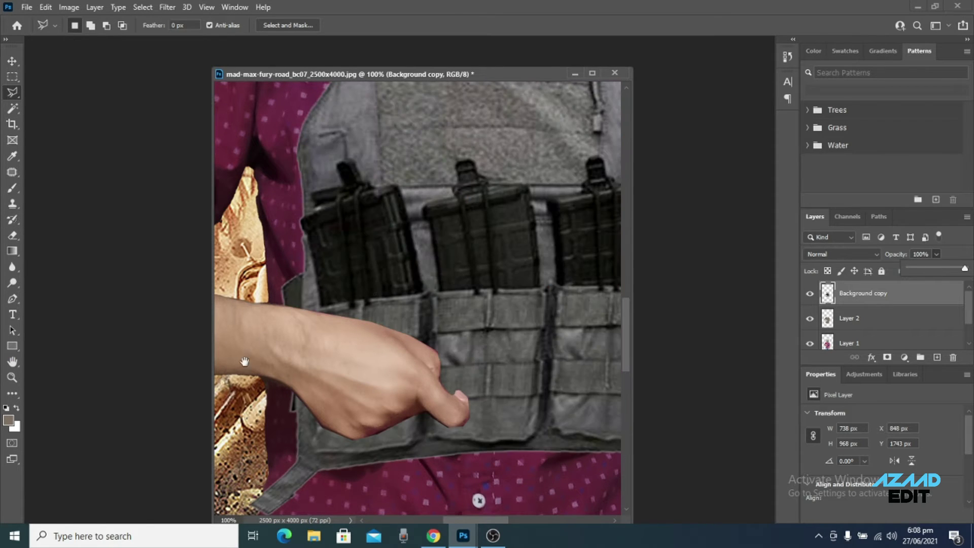
{"action": "scroll", "coordinate": [263, 357], "scroll_direction": "down", "scroll_amount": 3}
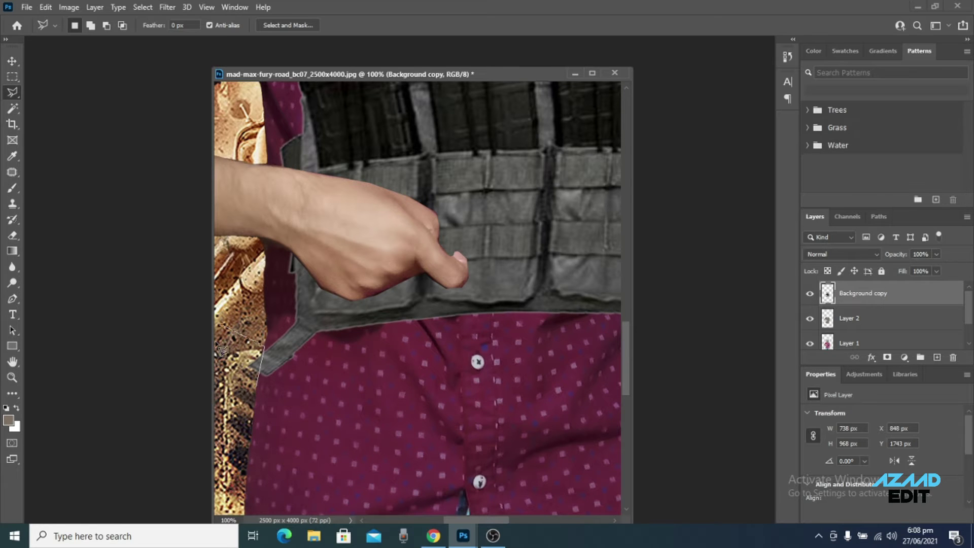
{"action": "scroll", "coordinate": [400, 299], "scroll_direction": "right", "scroll_amount": 5}
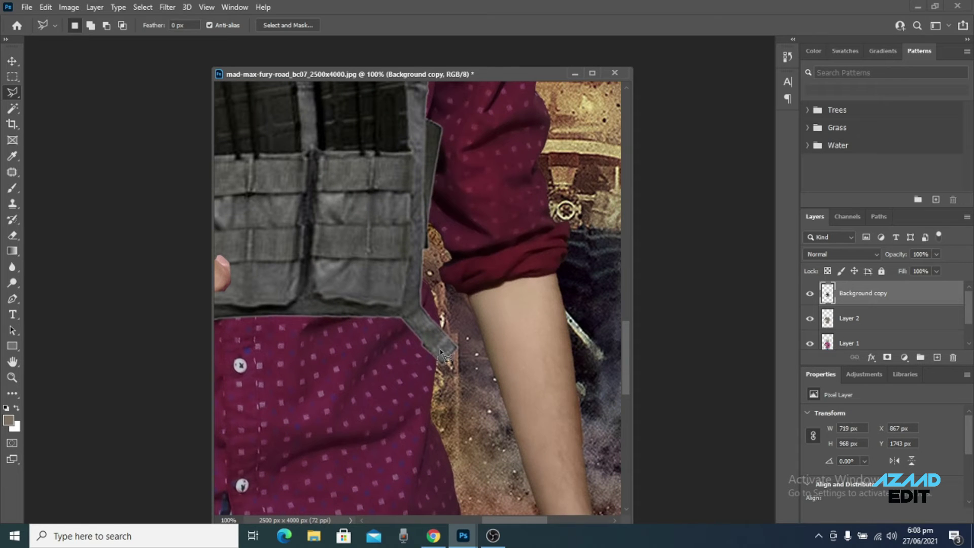
{"action": "scroll", "coordinate": [438, 413], "scroll_direction": "up", "scroll_amount": 3}
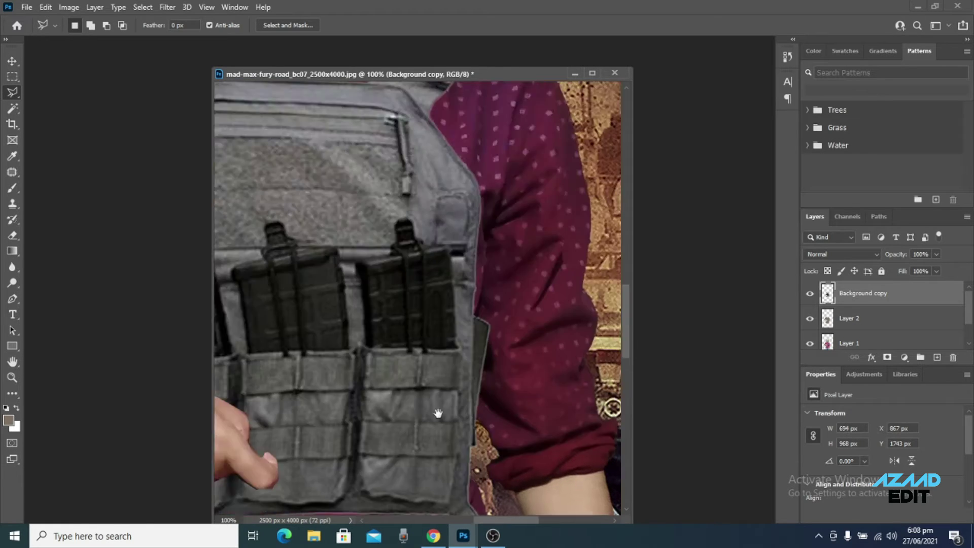
{"action": "scroll", "coordinate": [438, 413], "scroll_direction": "up", "scroll_amount": 5}
{"action": "key", "text": "z"}
{"action": "left_click", "coordinate": [417, 392], "text": "alt"}
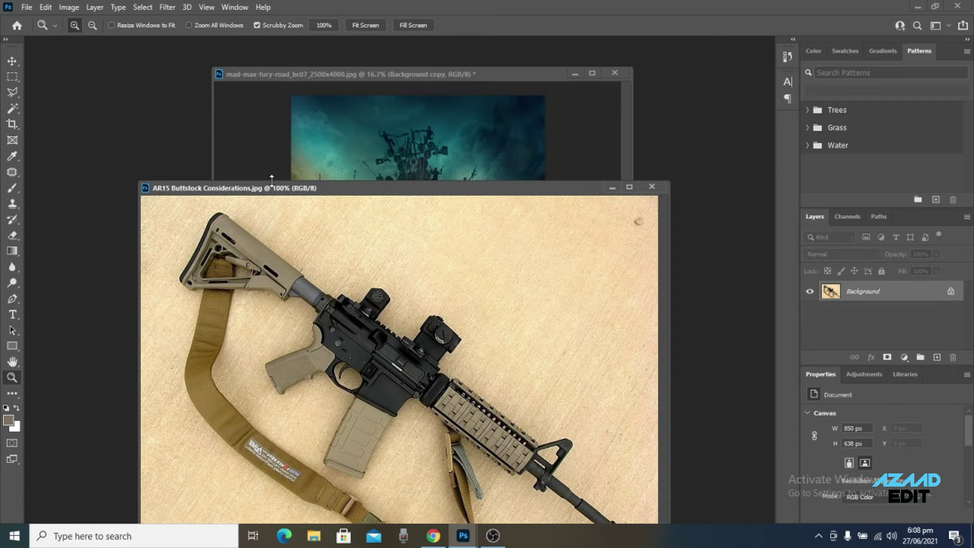
Step: Delete the tan background from the AR15 rifle photo and check the cutout
{"action": "left_click_drag", "start_coordinate": [359, 190], "coordinate": [372, 105]}
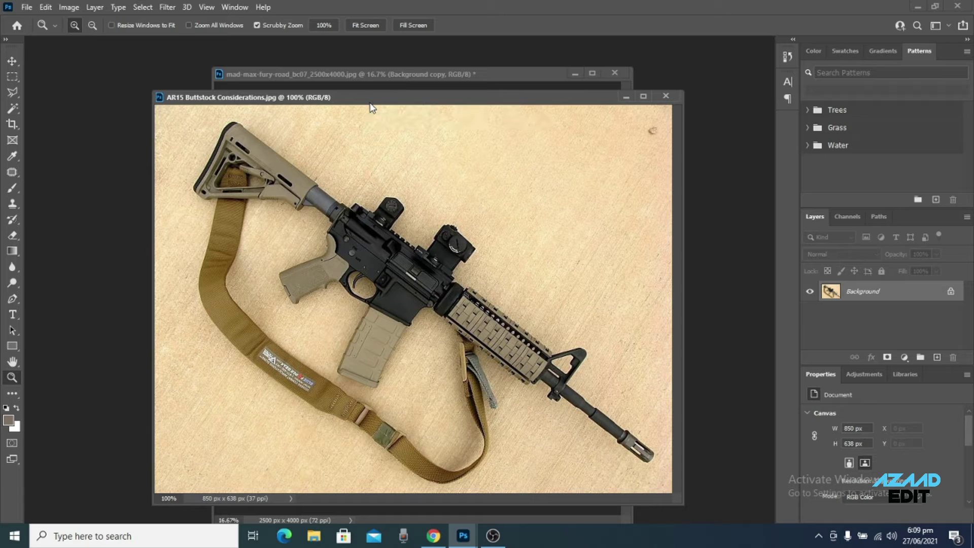
{"action": "left_click", "coordinate": [13, 108]}
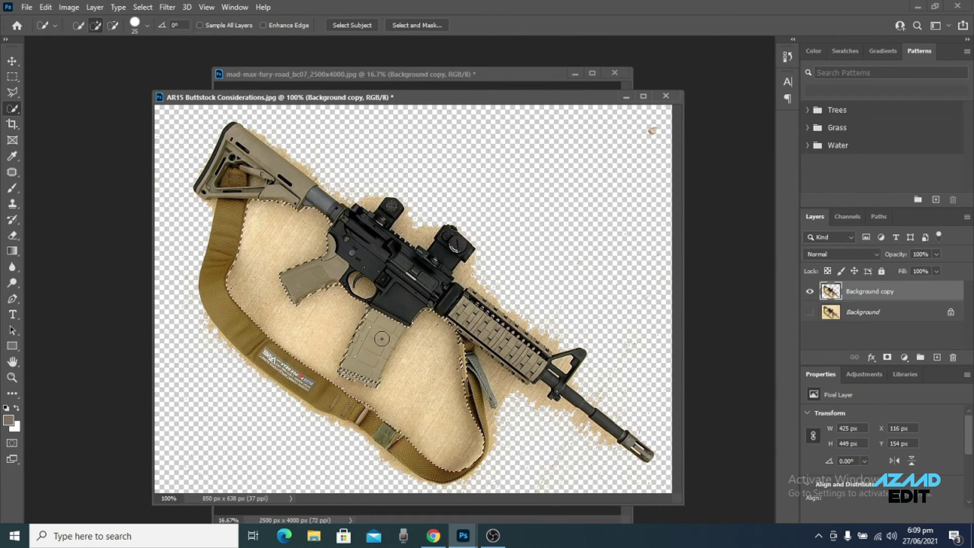
{"action": "key", "text": "Delete"}
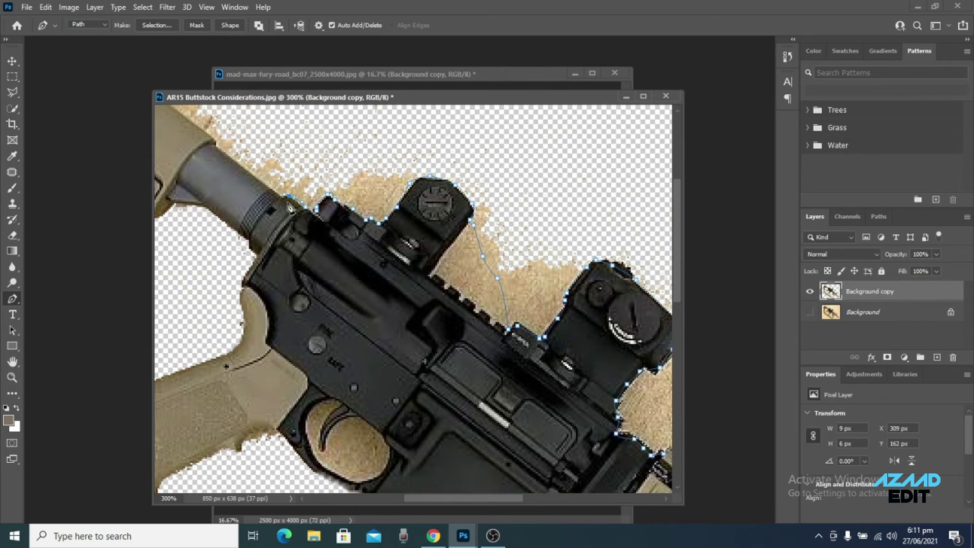
{"action": "left_click", "coordinate": [415, 303], "text": "alt"}
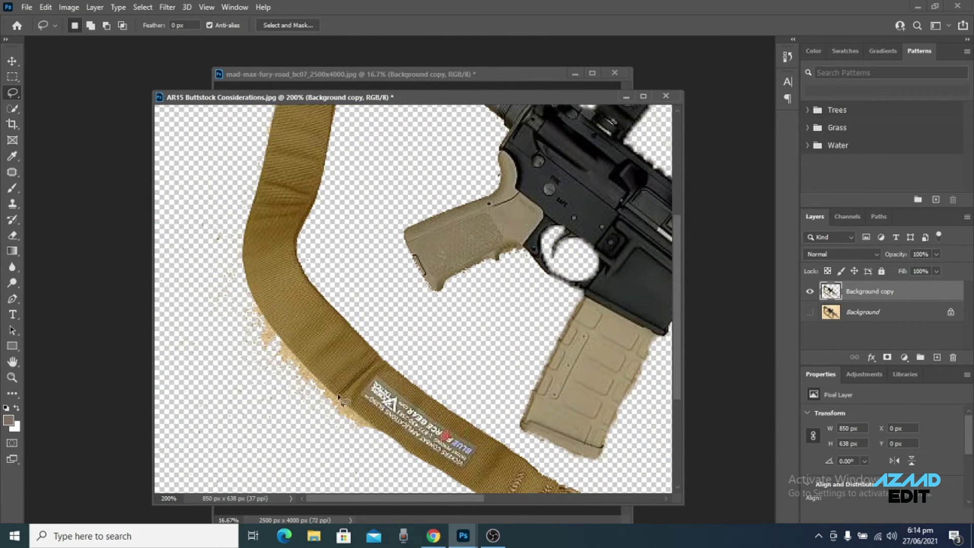
{"action": "left_click_drag", "start_coordinate": [357, 406], "coordinate": [230, 289]}
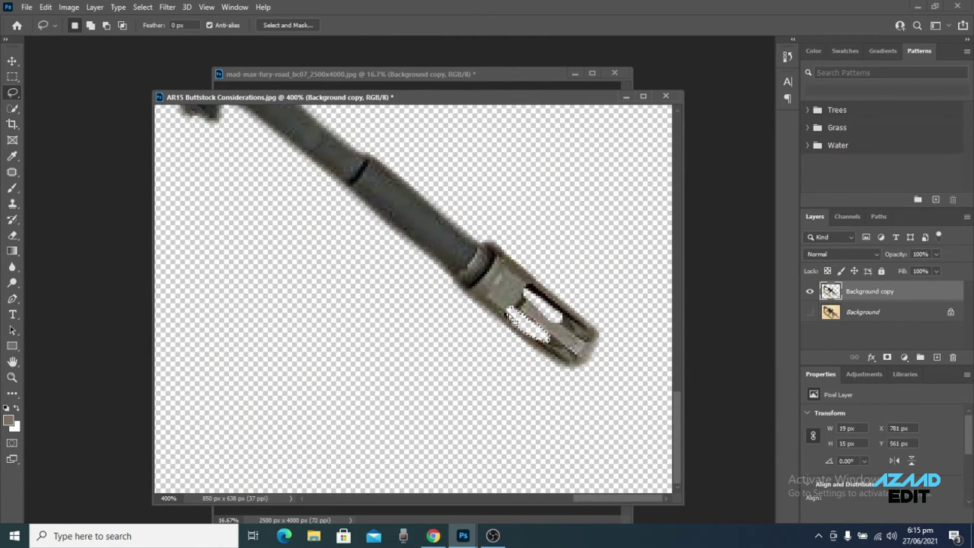
Step: Drag the rifle cutout into the Mad Max poster with the Move tool
{"action": "left_click_drag", "start_coordinate": [414, 97], "coordinate": [424, 304]}
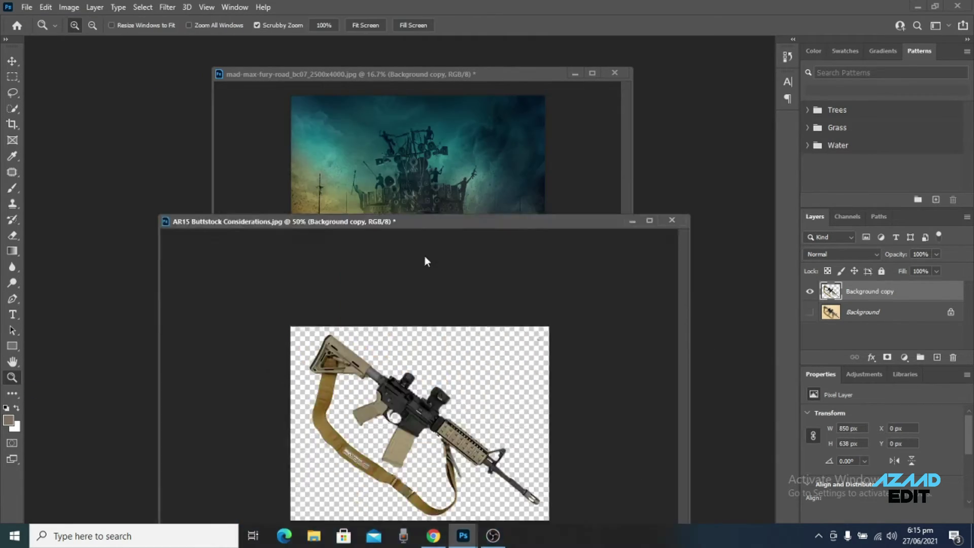
{"action": "key", "text": "v"}
{"action": "left_click_drag", "start_coordinate": [402, 489], "coordinate": [472, 239]}
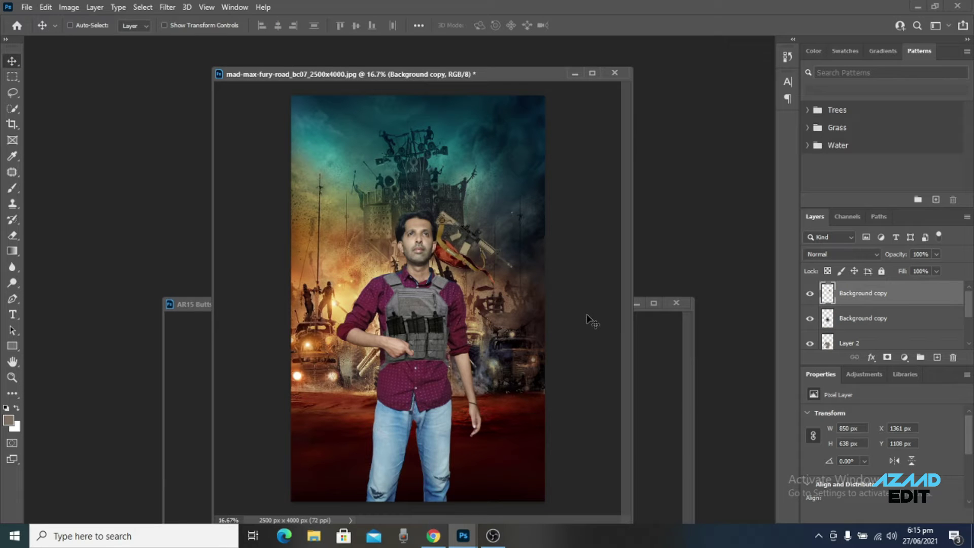
Step: Scale the rifle to about 187% and rotate it about 13° across the man's chest
{"action": "key", "text": "ctrl+t"}
{"action": "left_click_drag", "start_coordinate": [515, 279], "coordinate": [609, 383]}
{"action": "left_click_drag", "start_coordinate": [522, 258], "coordinate": [409, 320]}
{"action": "mouse_move", "coordinate": [555, 445]}
{"action": "left_mouse_down"}
{"action": "mouse_move", "coordinate": [515, 386]}
{"action": "mouse_move", "coordinate": [547, 330]}
{"action": "left_mouse_up"}
{"action": "left_click_drag", "start_coordinate": [409, 314], "coordinate": [433, 346]}
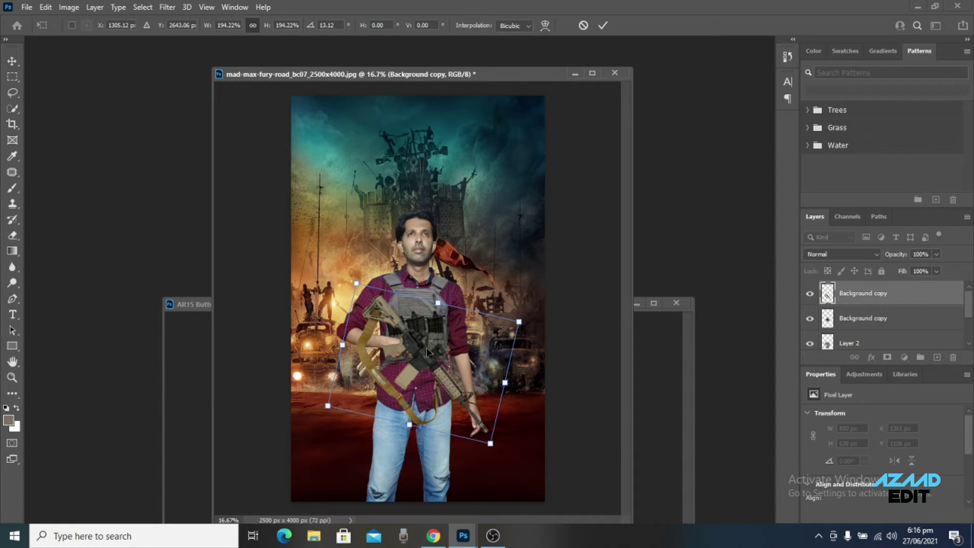
{"action": "left_click_drag", "start_coordinate": [490, 443], "coordinate": [486, 436]}
{"action": "left_click_drag", "start_coordinate": [419, 353], "coordinate": [425, 355]}
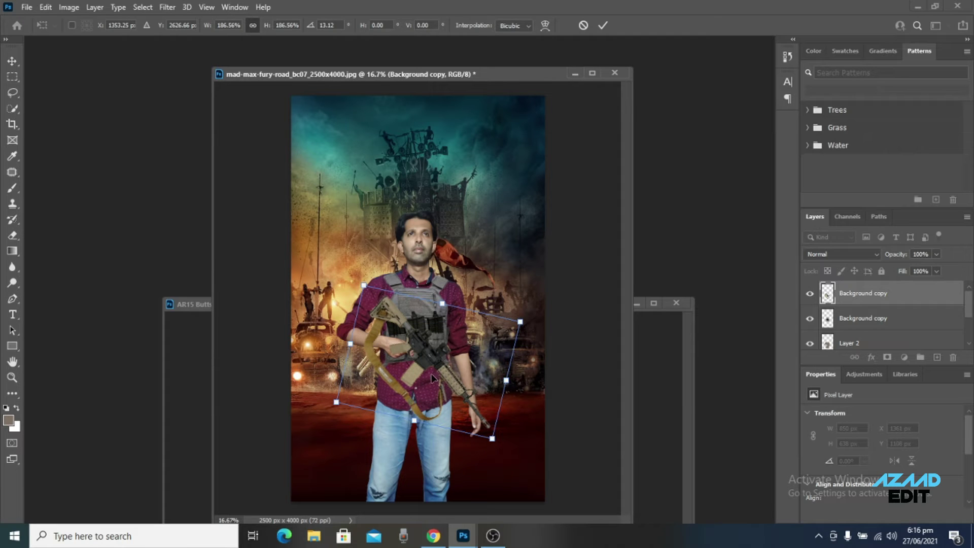
{"action": "key", "text": "Return"}
Step: Darken the rifle's midtones with a Levels gamma of 0.82
{"action": "key", "text": "ctrl+l"}
{"action": "left_click_drag", "start_coordinate": [573, 255], "coordinate": [584, 255]}
{"action": "key", "text": "Return"}
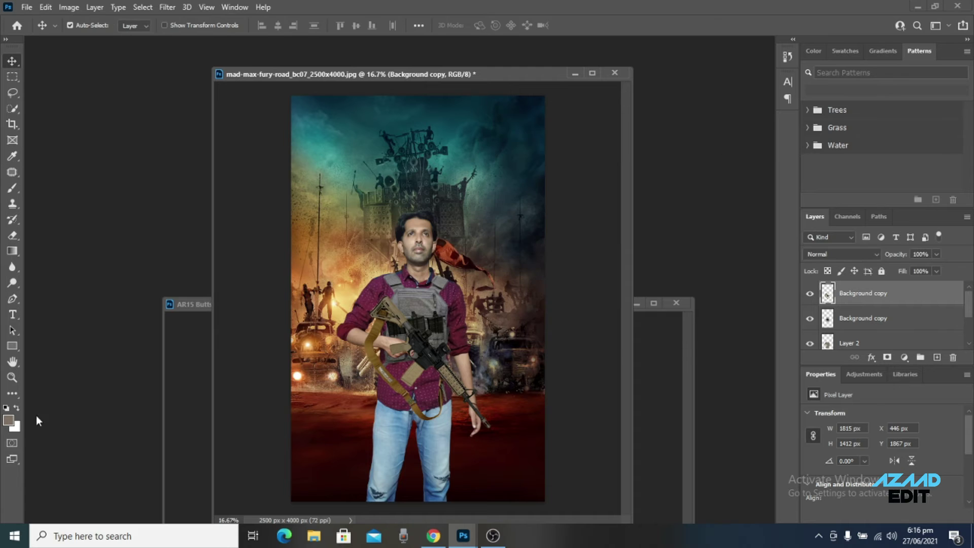
Step: Lasso and delete the stray pixels around the rifle stock
{"action": "key", "text": "z"}
{"action": "left_click", "coordinate": [456, 305]}
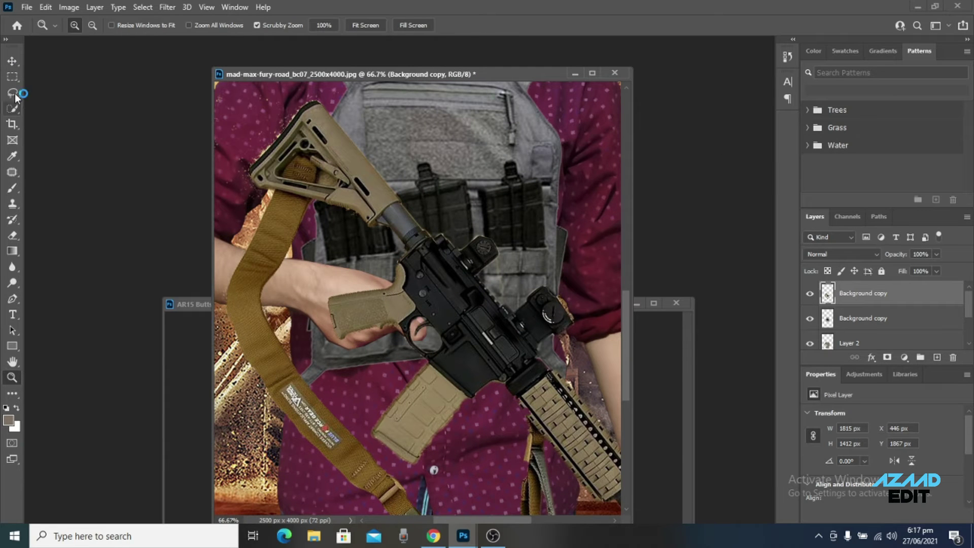
{"action": "left_click", "coordinate": [12, 92]}
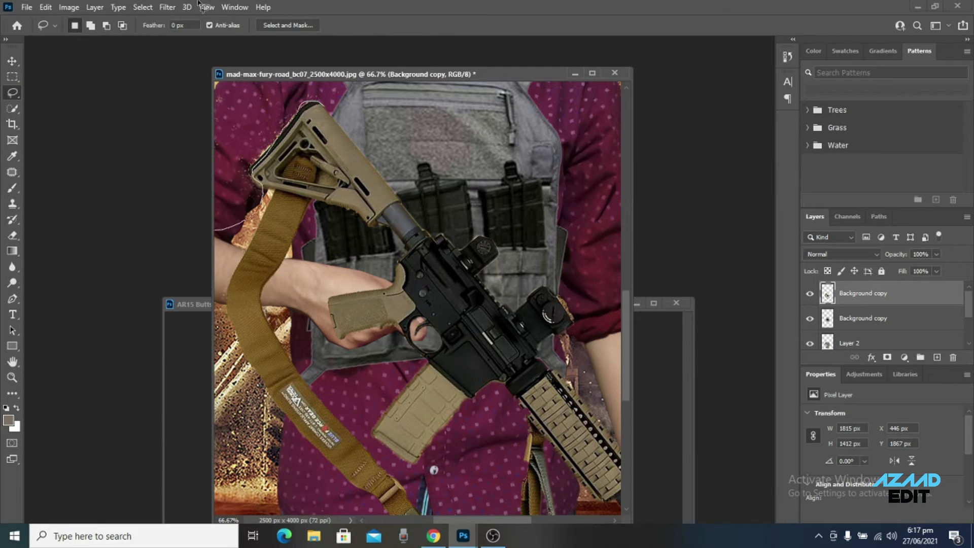
{"action": "left_click_drag", "start_coordinate": [332, 111], "coordinate": [326, 108]}
{"action": "key", "text": "Delete"}
{"action": "key", "text": "ctrl+d"}
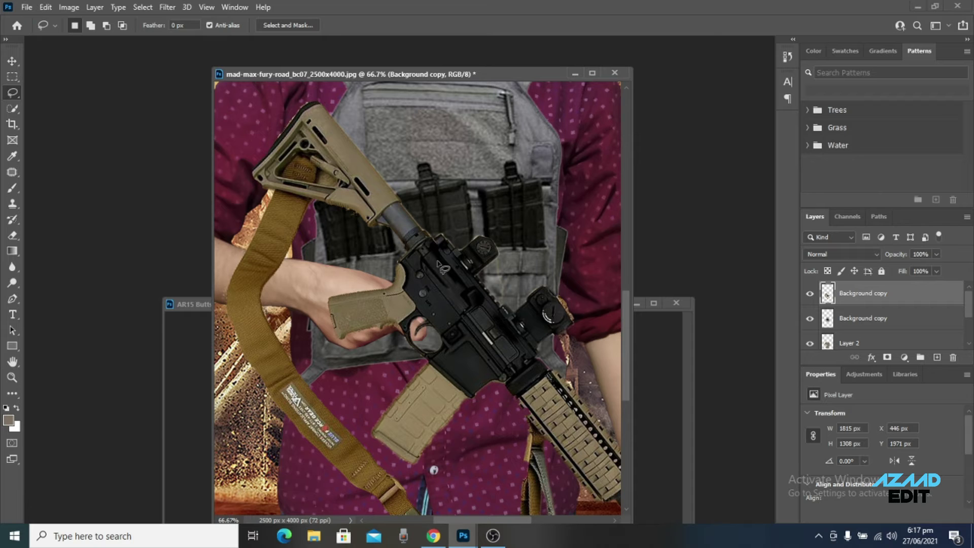
Step: Set the rifle layer to 45% opacity and shift it slightly left
{"action": "key", "text": "v"}
{"action": "left_click", "coordinate": [936, 254]}
{"action": "left_click_drag", "start_coordinate": [938, 268], "coordinate": [906, 269]}
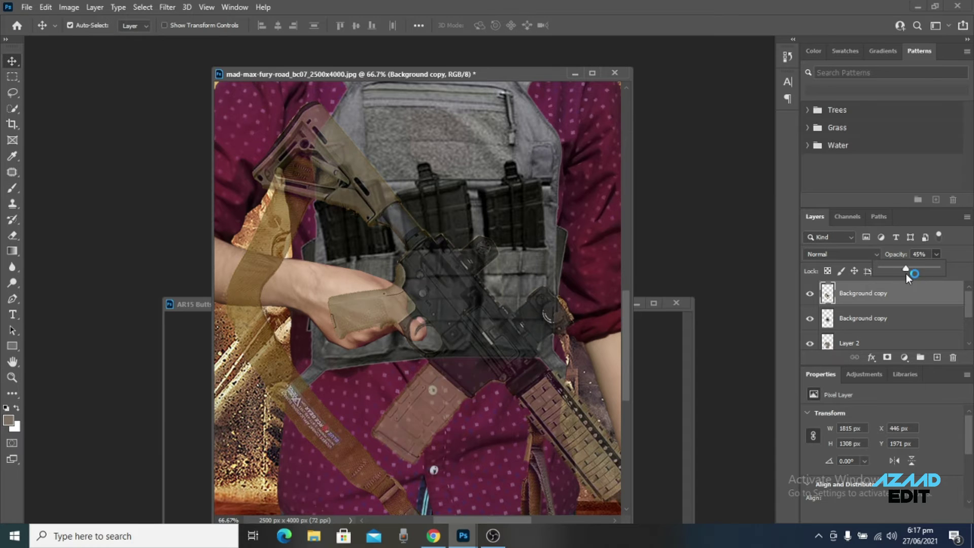
{"action": "left_click_drag", "start_coordinate": [403, 261], "coordinate": [394, 262]}
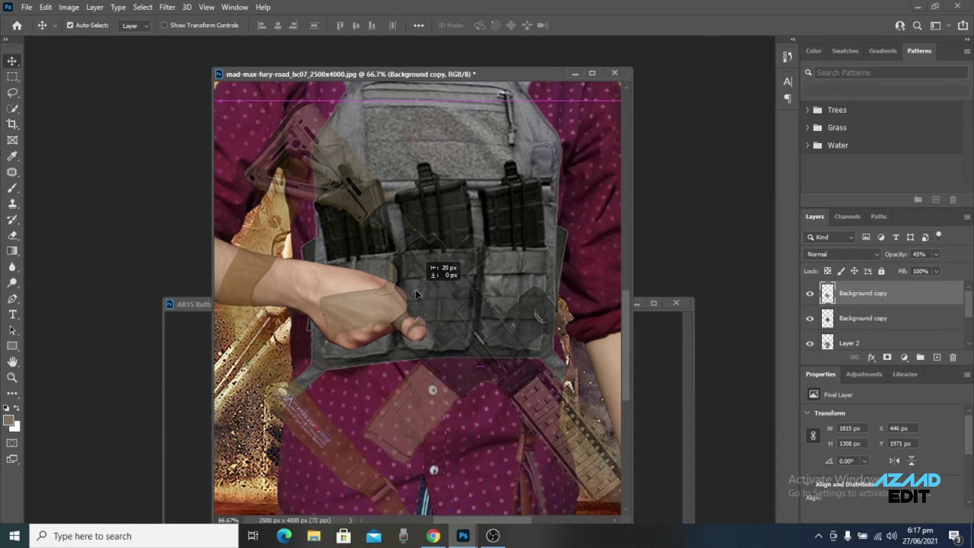
Step: Rotate the rifle about -6° and nudge it slightly upward over the vest
{"action": "key", "text": "ctrl+t"}
{"action": "left_click_drag", "start_coordinate": [431, 92], "coordinate": [406, 97]}
{"action": "left_click_drag", "start_coordinate": [456, 327], "coordinate": [460, 318]}
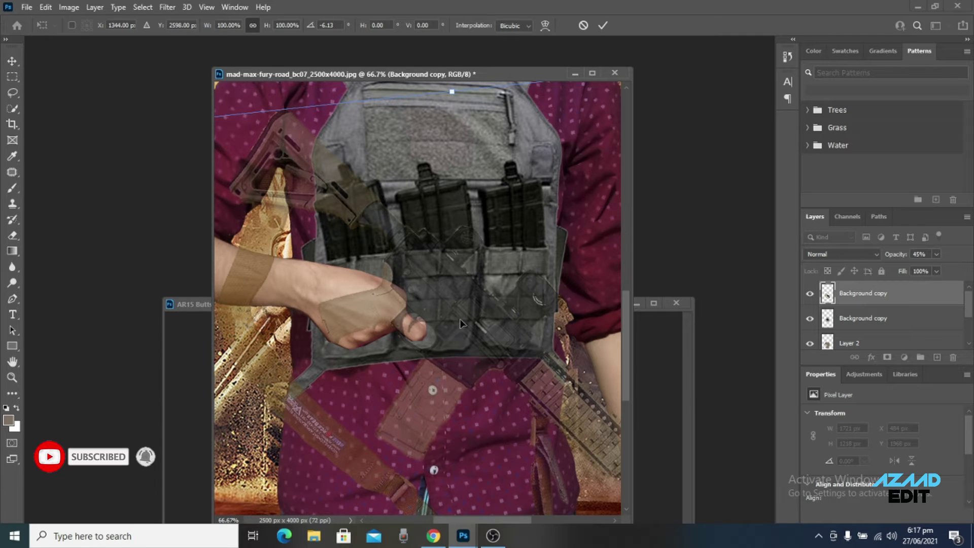
{"action": "key", "text": "Return"}
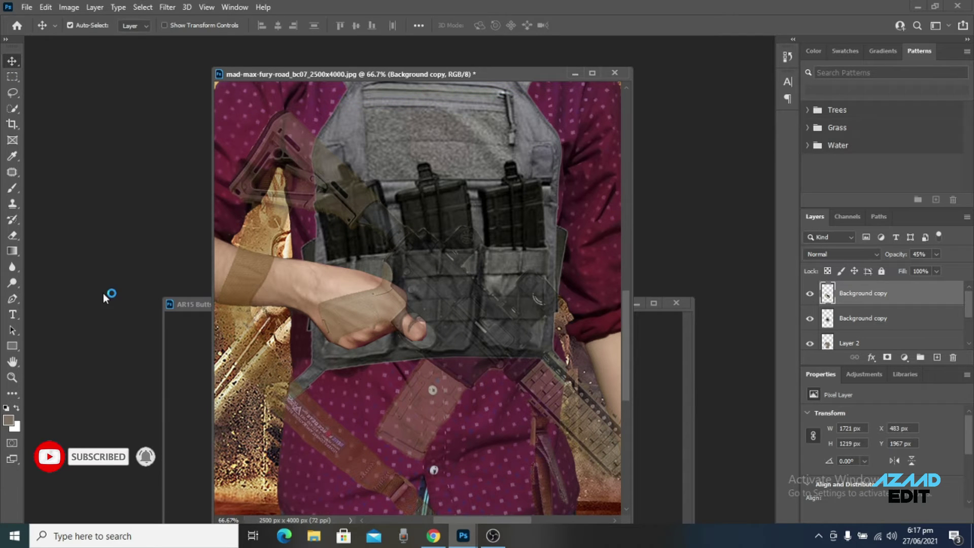
{"action": "left_click", "coordinate": [12, 234]}
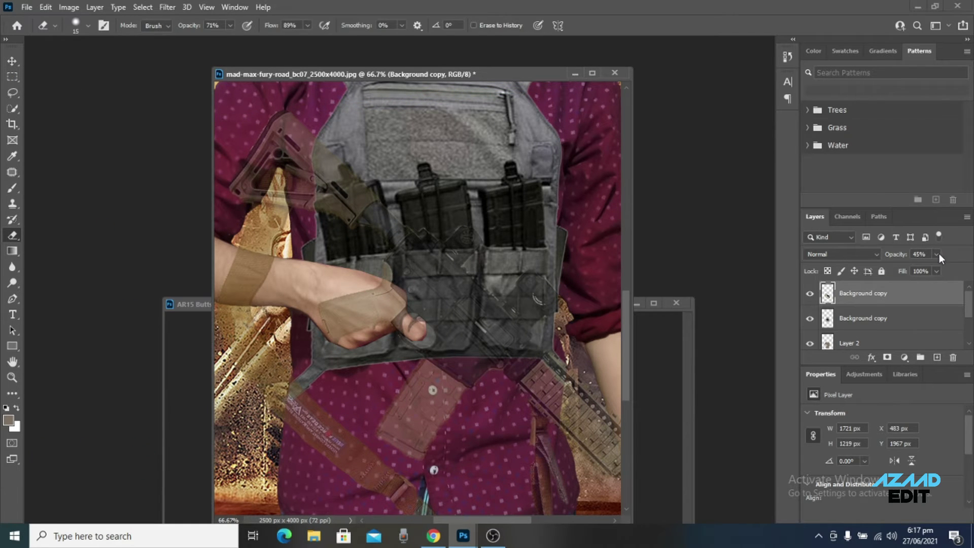
Step: Erase the rifle grip over the hand with an 80px eraser, then restore 100% opacity
{"action": "left_click_drag", "start_coordinate": [939, 254], "coordinate": [940, 268]}
{"action": "key", "text": "bracketright"}
{"action": "key", "text": "bracketright"}
{"action": "key", "text": "bracketright"}
{"action": "mouse_move", "coordinate": [330, 340]}
{"action": "left_mouse_down"}
{"action": "mouse_move", "coordinate": [366, 302]}
{"action": "mouse_move", "coordinate": [391, 301]}
{"action": "left_mouse_up"}
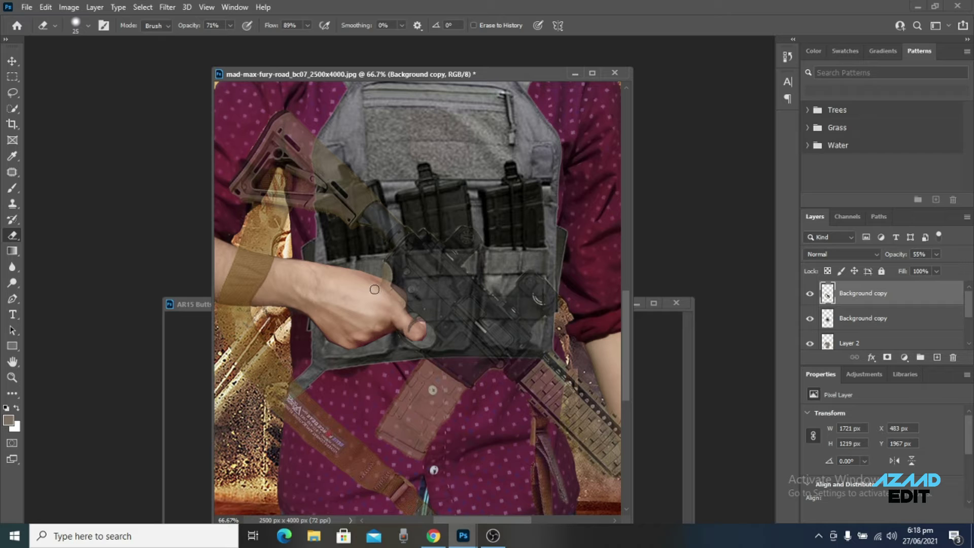
{"action": "left_click_drag", "start_coordinate": [968, 252], "coordinate": [962, 268]}
{"action": "left_click", "coordinate": [347, 350]}
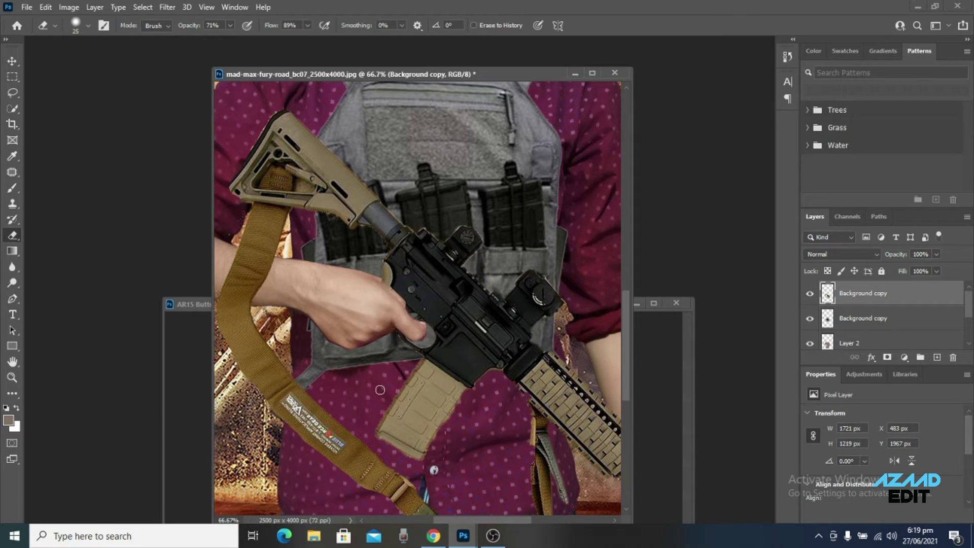
{"action": "left_click", "coordinate": [12, 377]}
{"action": "key", "text": "ctrl+minus"}
{"action": "key", "text": "ctrl+minus"}
{"action": "key", "text": "ctrl+minus"}
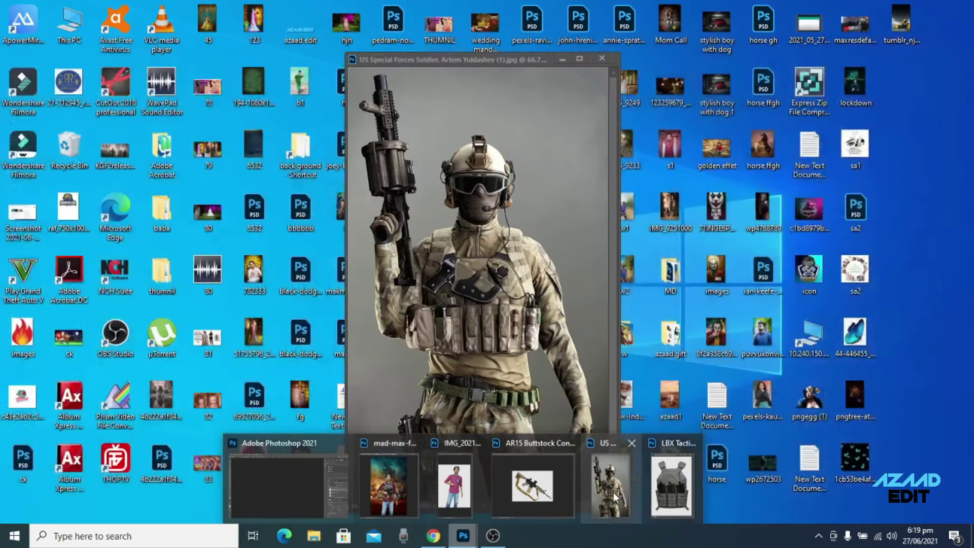
Step: Place the soldier photo beside the poster and zoom in on its chest holster
{"action": "left_click", "coordinate": [613, 492]}
{"action": "left_click", "coordinate": [184, 305]}
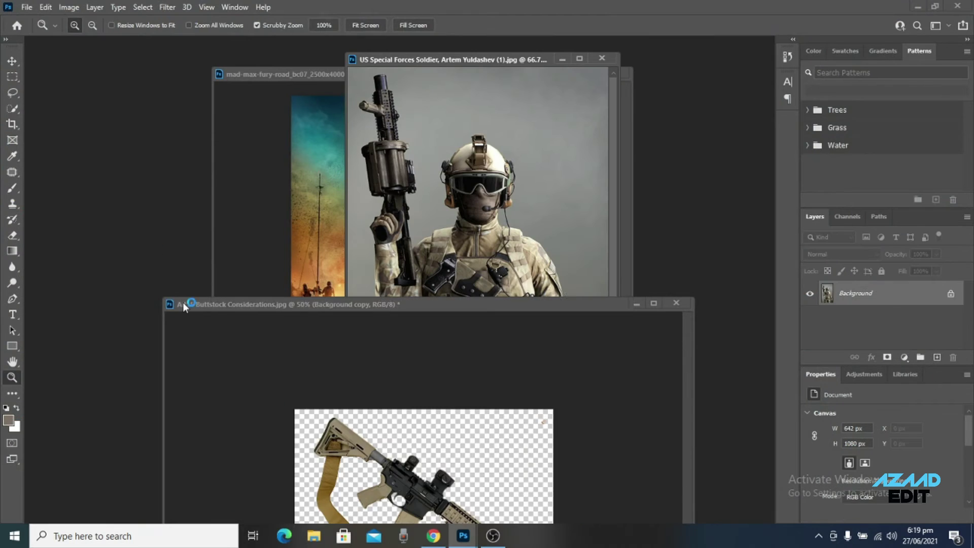
{"action": "mouse_move", "coordinate": [487, 59]}
{"action": "left_mouse_down"}
{"action": "mouse_move", "coordinate": [206, 51]}
{"action": "mouse_move", "coordinate": [224, 33]}
{"action": "left_mouse_up"}
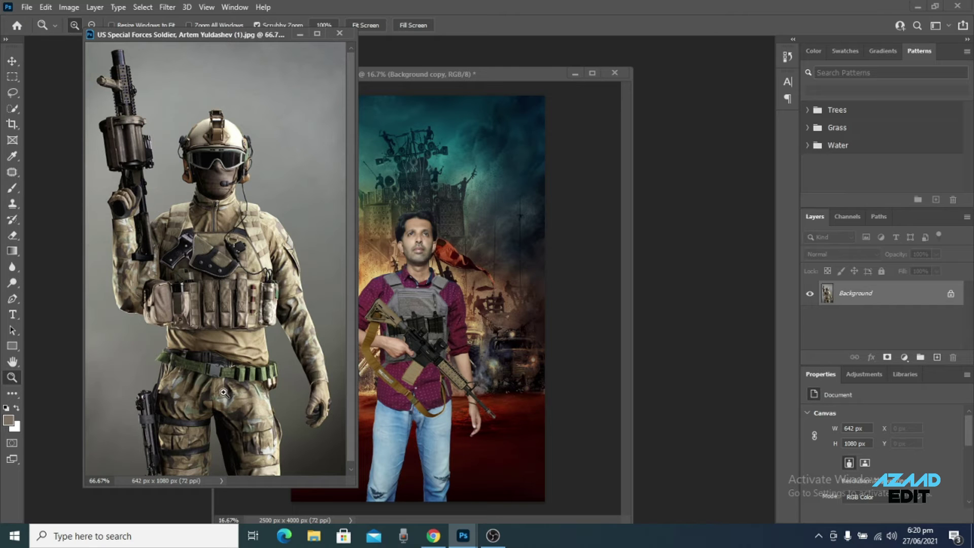
{"action": "left_click", "coordinate": [196, 412]}
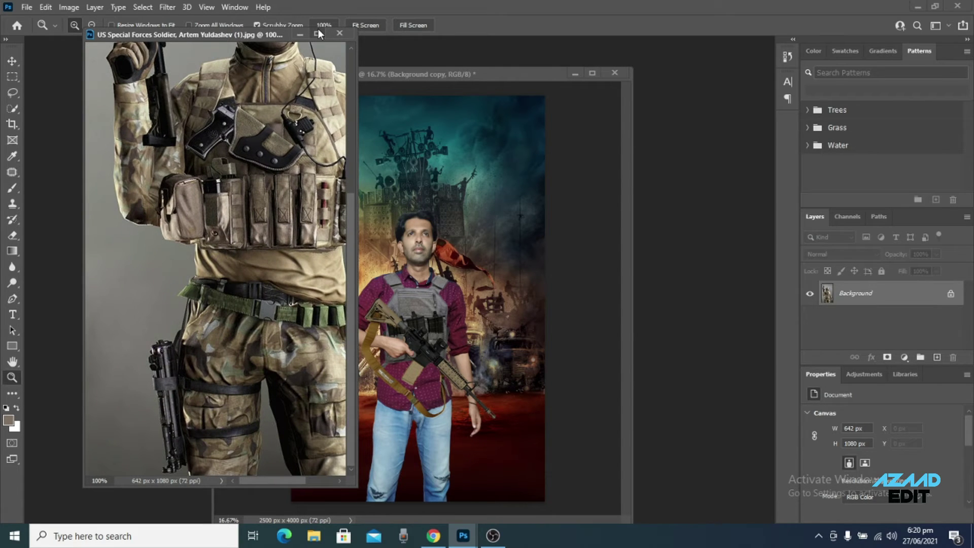
{"action": "left_click", "coordinate": [246, 149]}
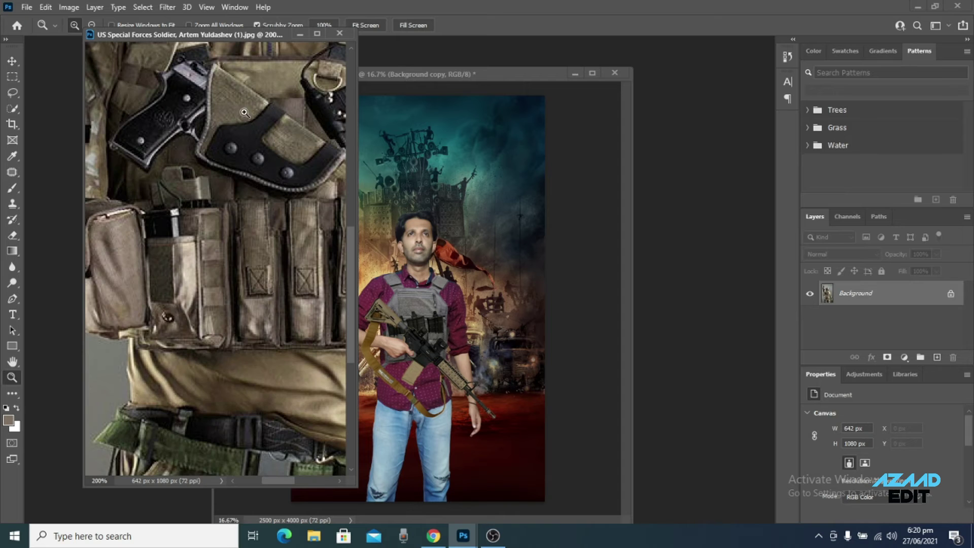
Step: Outline the holstered pistol with the Polygonal Lasso and drag it into the Mad Max composite
{"action": "right_click", "coordinate": [12, 93]}
{"action": "left_click", "coordinate": [61, 106]}
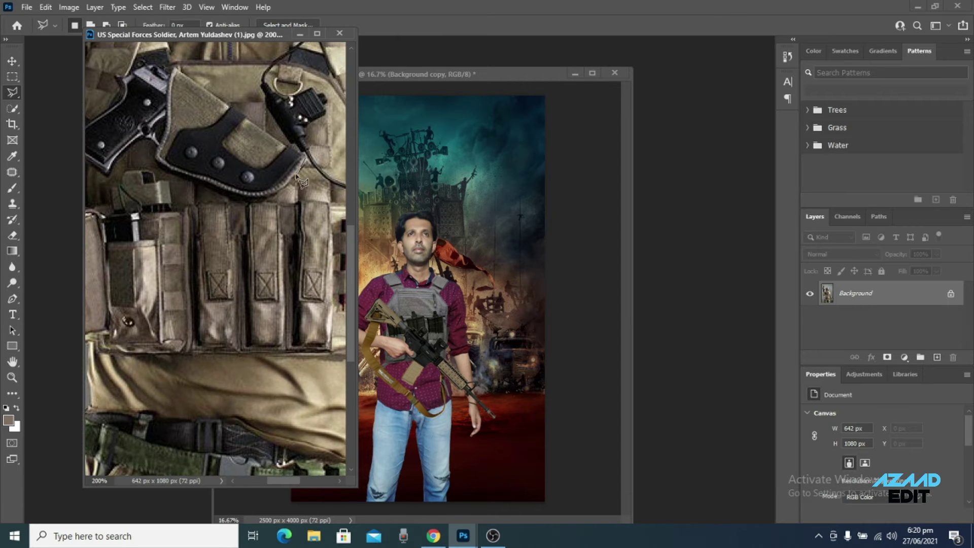
{"action": "left_click", "coordinate": [233, 201]}
{"action": "left_click", "coordinate": [123, 151]}
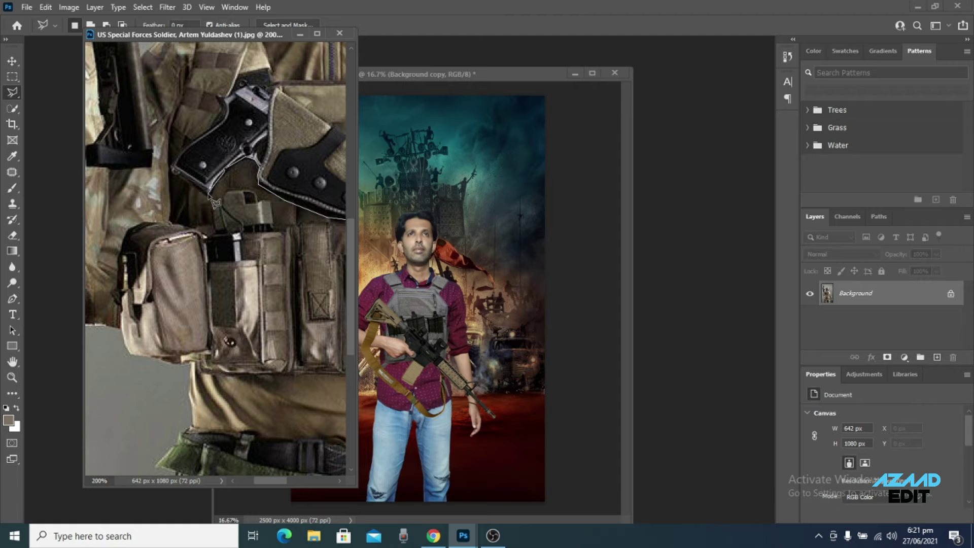
{"action": "left_click", "coordinate": [172, 167]}
{"action": "left_click_drag", "start_coordinate": [271, 95], "coordinate": [174, 176]}
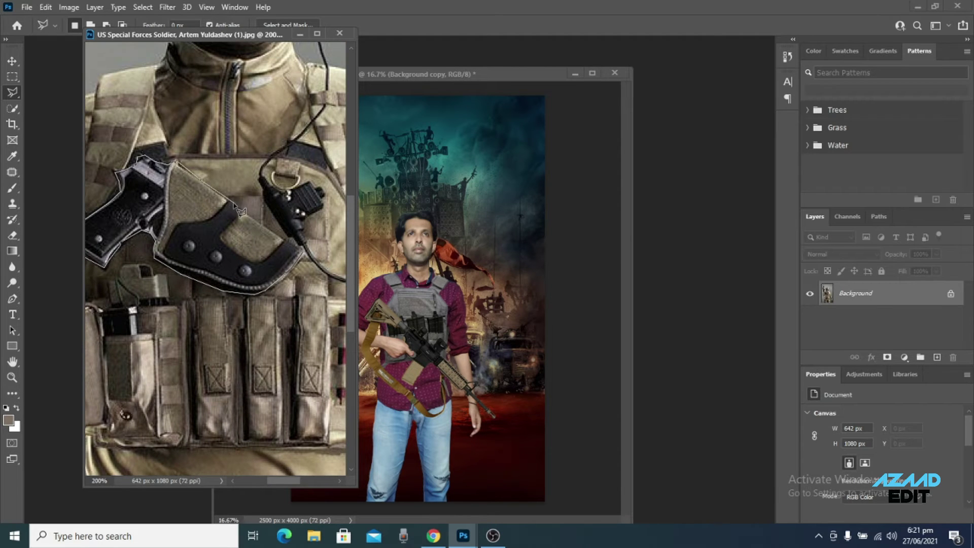
{"action": "left_click_drag", "start_coordinate": [240, 211], "coordinate": [505, 126]}
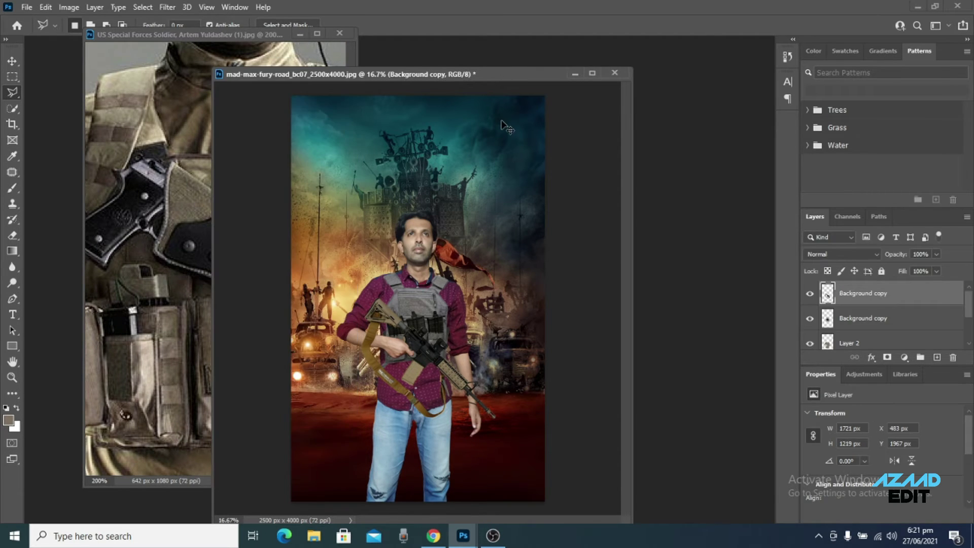
Step: Rotate the dropped holster about 9° on the vest and commit the transform
{"action": "key", "text": "ctrl+t"}
{"action": "left_click_drag", "start_coordinate": [502, 305], "coordinate": [492, 318]}
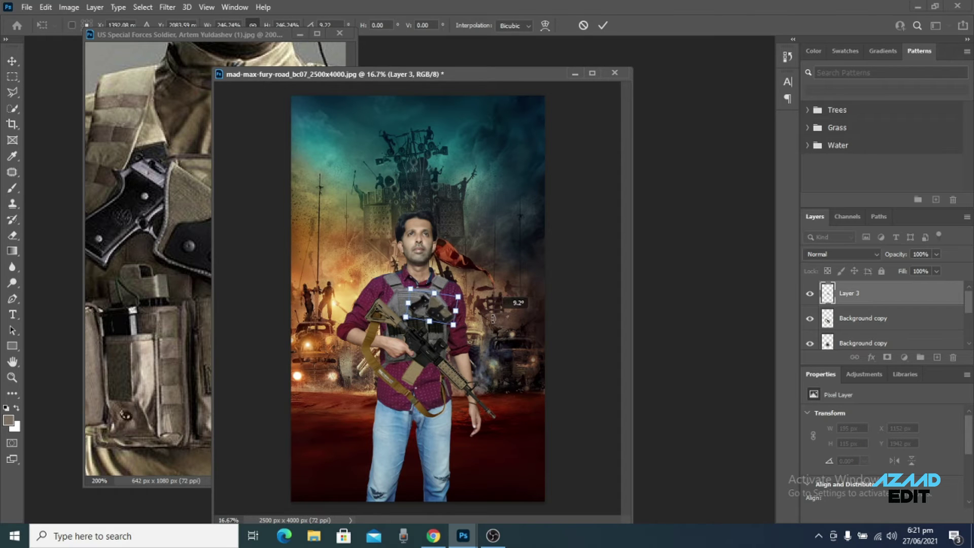
{"action": "key", "text": "Return"}
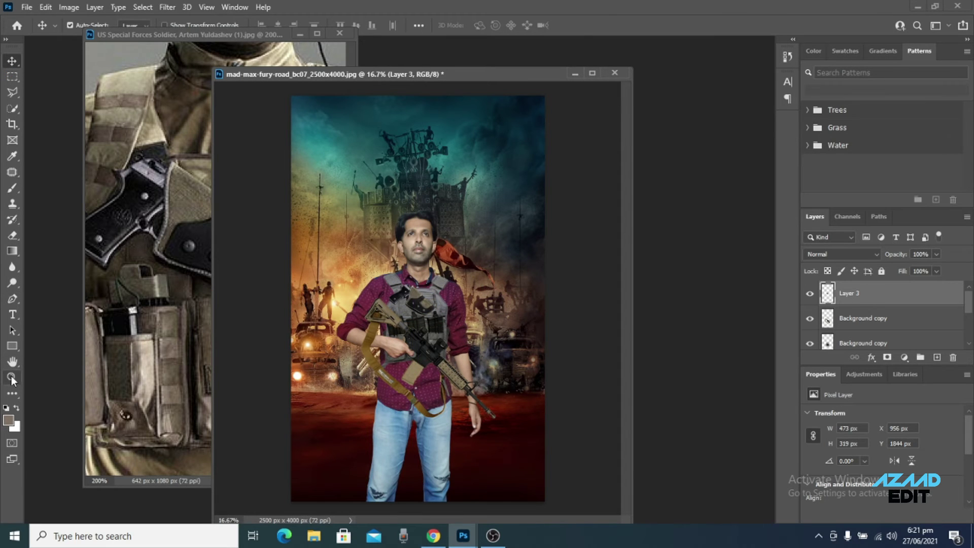
Step: Zoom in on the vest and pistol and soften the edges with the Blur tool
{"action": "left_click", "coordinate": [12, 378]}
{"action": "left_click", "coordinate": [417, 300]}
{"action": "left_click", "coordinate": [417, 300]}
{"action": "left_click", "coordinate": [13, 269]}
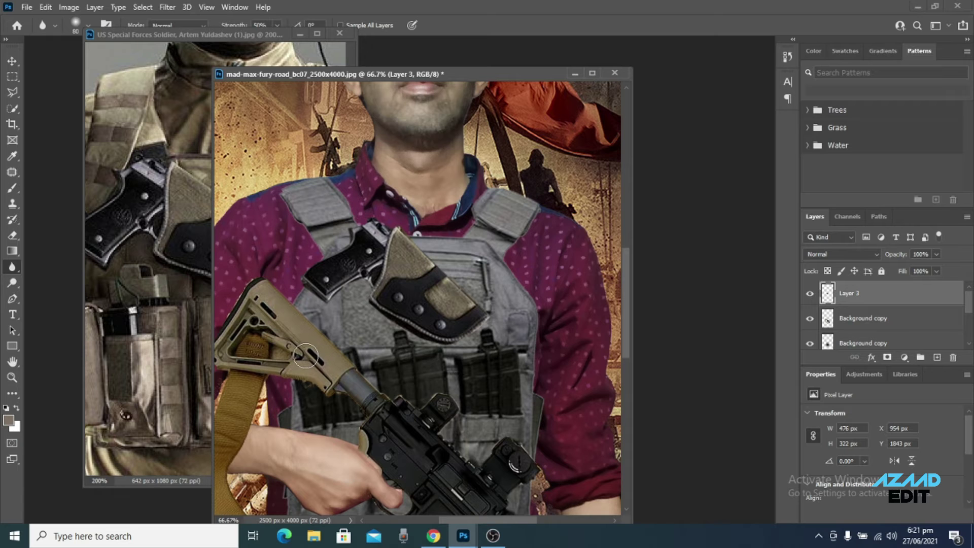
{"action": "left_click_drag", "start_coordinate": [212, 333], "coordinate": [568, 334]}
{"action": "scroll", "coordinate": [357, 333], "scroll_direction": "down", "scroll_amount": 5}
Step: Start a rough lasso outline of the belt, then cancel it
{"action": "left_click", "coordinate": [12, 92]}
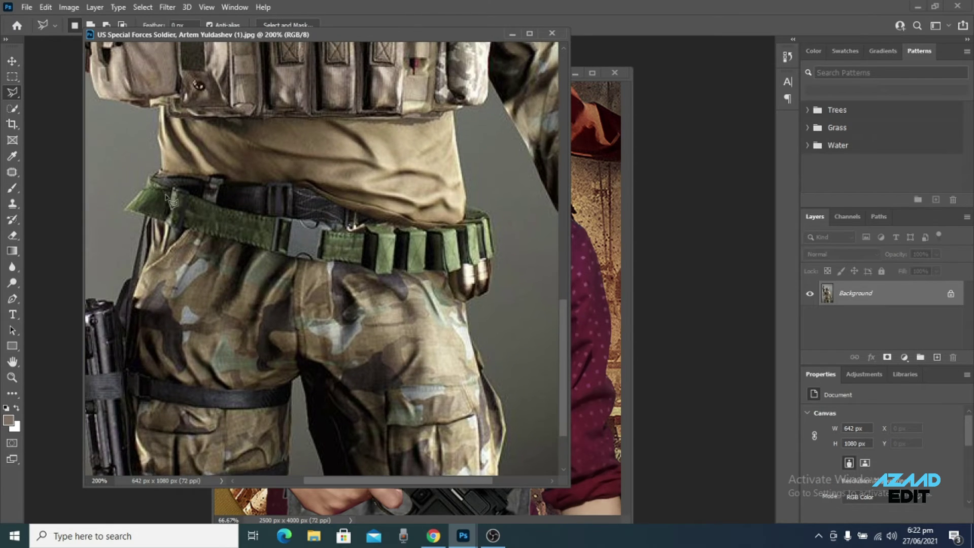
{"action": "left_click", "coordinate": [173, 190]}
{"action": "left_click", "coordinate": [350, 227]}
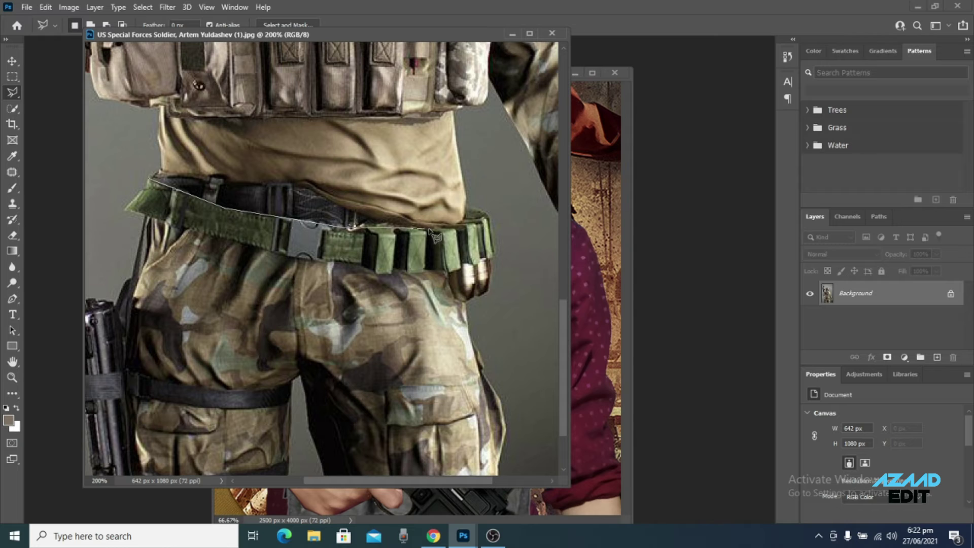
{"action": "key", "text": "Escape"}
{"action": "key", "text": "p"}
Step: Trace a closed Pen path around the green ammunition belt and its pouch
{"action": "left_click", "coordinate": [468, 207]}
{"action": "left_click", "coordinate": [487, 217]}
{"action": "left_click", "coordinate": [490, 285]}
{"action": "left_click", "coordinate": [456, 303]}
{"action": "left_click", "coordinate": [375, 272]}
{"action": "left_click", "coordinate": [334, 258]}
{"action": "left_click", "coordinate": [265, 249]}
{"action": "left_click", "coordinate": [207, 233]}
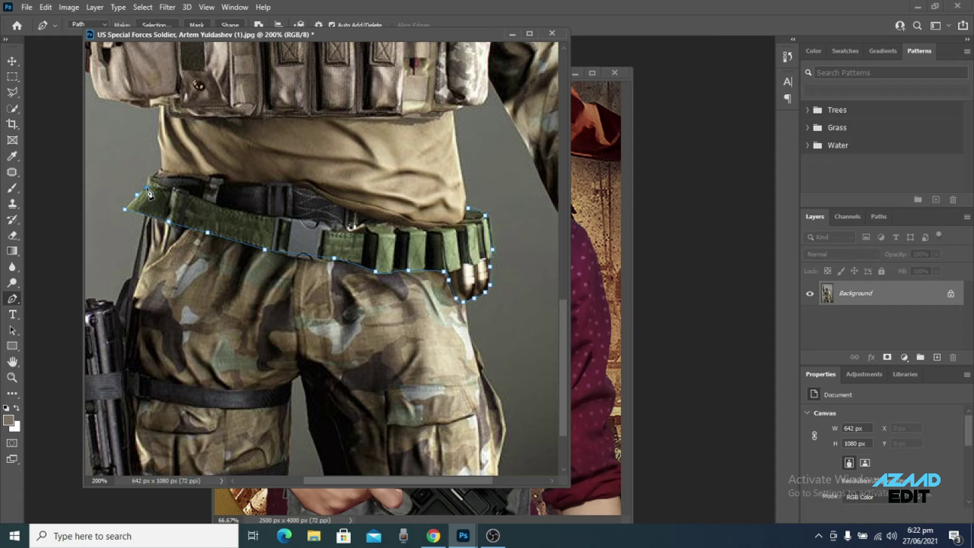
{"action": "left_click", "coordinate": [208, 203]}
{"action": "left_click", "coordinate": [216, 206]}
{"action": "left_click", "coordinate": [270, 217]}
Step: Convert the belt path into a selection and copy it
{"action": "right_click", "coordinate": [462, 235]}
{"action": "left_click", "coordinate": [517, 315]}
{"action": "left_click", "coordinate": [548, 136]}
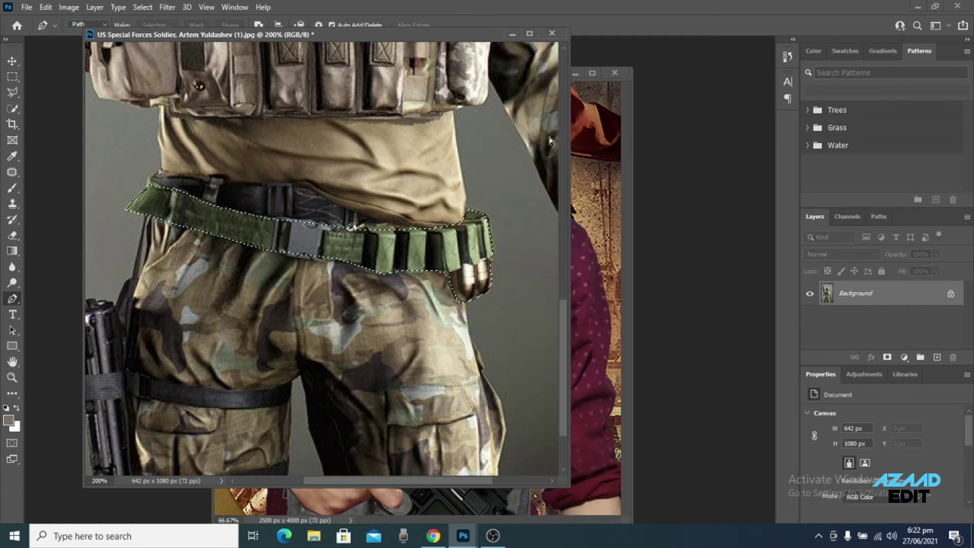
{"action": "key", "text": "ctrl+c"}
{"action": "key", "text": "ctrl+Tab"}
{"action": "key", "text": "ctrl+v"}
Step: Paste the copied belt into the Mad Max composite
{"action": "key", "text": "z"}
{"action": "left_click", "coordinate": [417, 423], "text": "alt"}
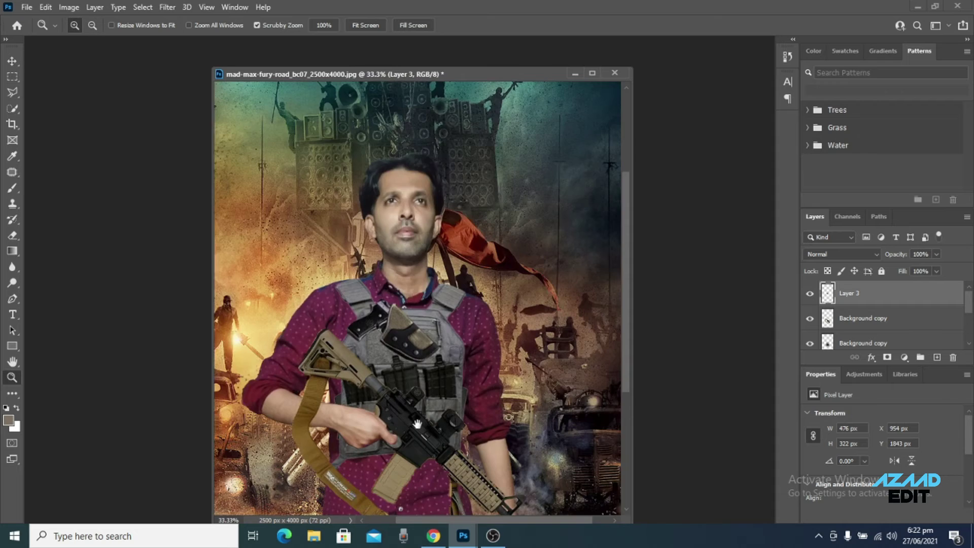
{"action": "left_click_drag", "start_coordinate": [417, 424], "coordinate": [474, 313]}
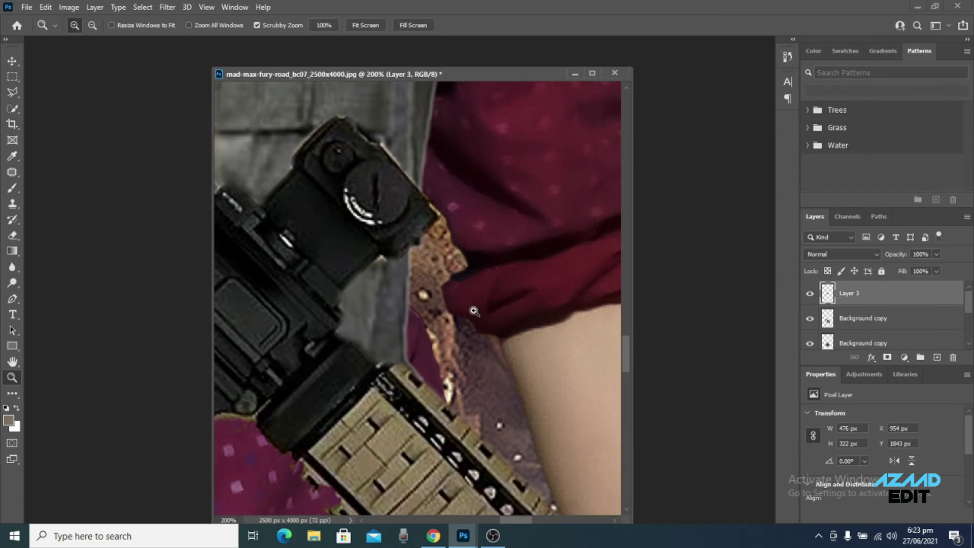
{"action": "left_click", "coordinate": [473, 311], "text": "alt"}
{"action": "key", "text": "ctrl+v"}
Step: Scale the belt to about 252%, move it to the waist, and put it below Background copy
{"action": "key", "text": "ctrl+t"}
{"action": "left_click_drag", "start_coordinate": [448, 299], "coordinate": [543, 300]}
{"action": "mouse_move", "coordinate": [449, 318]}
{"action": "left_mouse_down"}
{"action": "mouse_move", "coordinate": [382, 376]}
{"action": "mouse_move", "coordinate": [384, 387]}
{"action": "left_mouse_up"}
{"action": "key", "text": "Return"}
{"action": "mouse_move", "coordinate": [853, 293]}
{"action": "left_mouse_down"}
{"action": "mouse_move", "coordinate": [875, 341]}
{"action": "mouse_move", "coordinate": [878, 325]}
{"action": "left_mouse_up"}
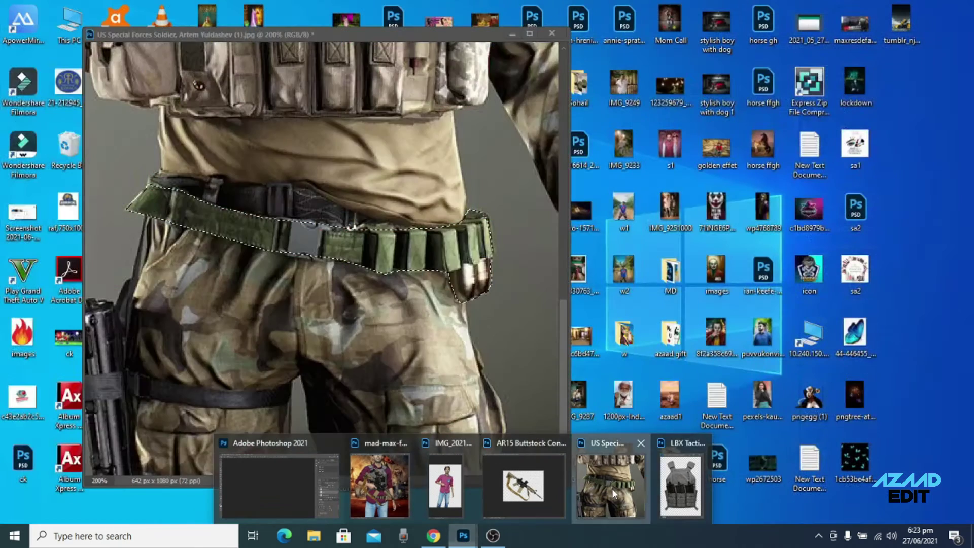
Step: In the soldier photo, start a Pen path along the upper thigh strap and holstered gun
{"action": "mouse_move", "coordinate": [463, 536]}
{"action": "left_click", "coordinate": [615, 482]}
{"action": "key", "text": "ctrl+d"}
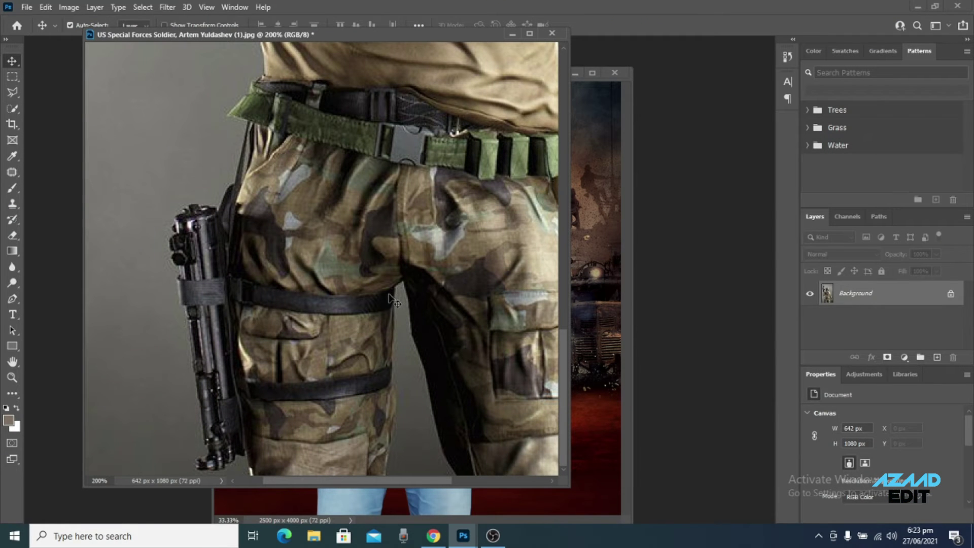
{"action": "key", "text": "p"}
{"action": "left_click", "coordinate": [395, 289]}
{"action": "left_click", "coordinate": [363, 296]}
{"action": "left_click", "coordinate": [279, 291]}
{"action": "left_click", "coordinate": [239, 279]}
{"action": "left_click", "coordinate": [234, 215]}
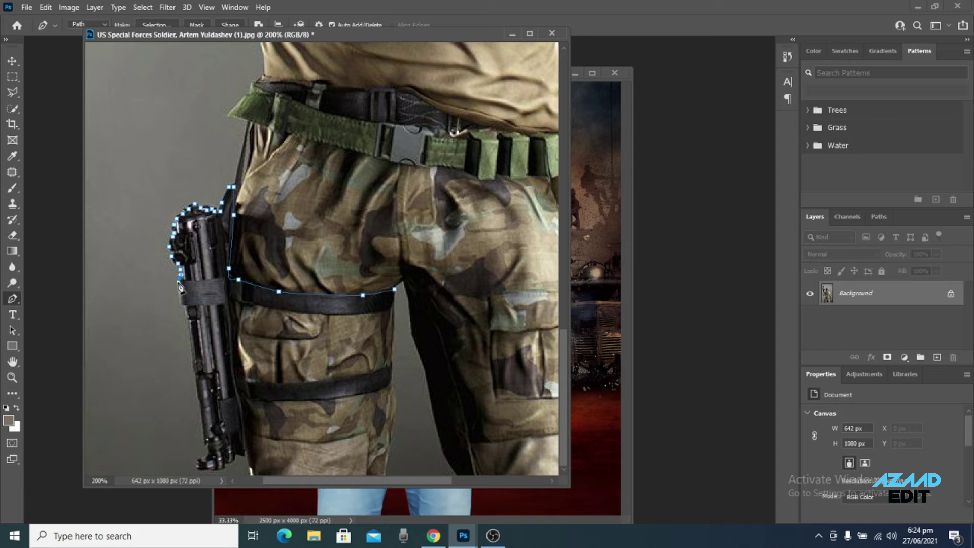
{"action": "left_click", "coordinate": [194, 362]}
{"action": "left_click", "coordinate": [198, 386]}
{"action": "left_click", "coordinate": [202, 410]}
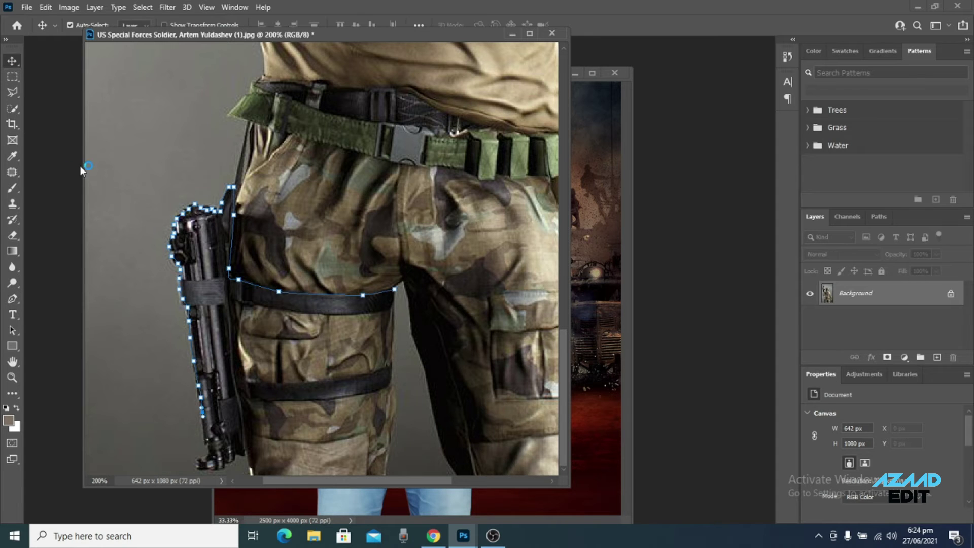
Step: Continue the path along the lower strap and close it around the holster
{"action": "left_click_drag", "start_coordinate": [219, 164], "coordinate": [224, 164]}
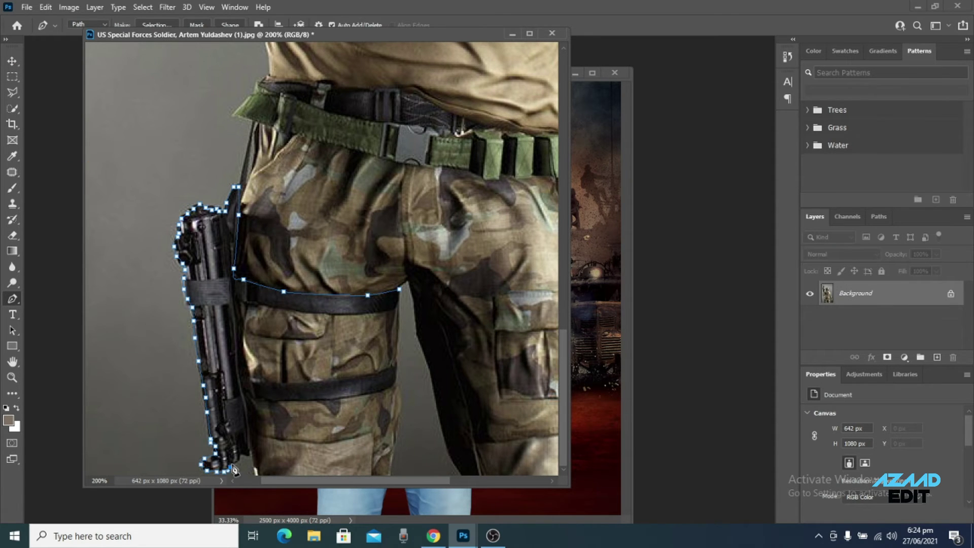
{"action": "left_click", "coordinate": [281, 399]}
{"action": "left_click", "coordinate": [360, 396]}
{"action": "left_click", "coordinate": [374, 373]}
{"action": "left_click", "coordinate": [319, 383]}
{"action": "left_click", "coordinate": [285, 384]}
{"action": "left_click", "coordinate": [246, 376]}
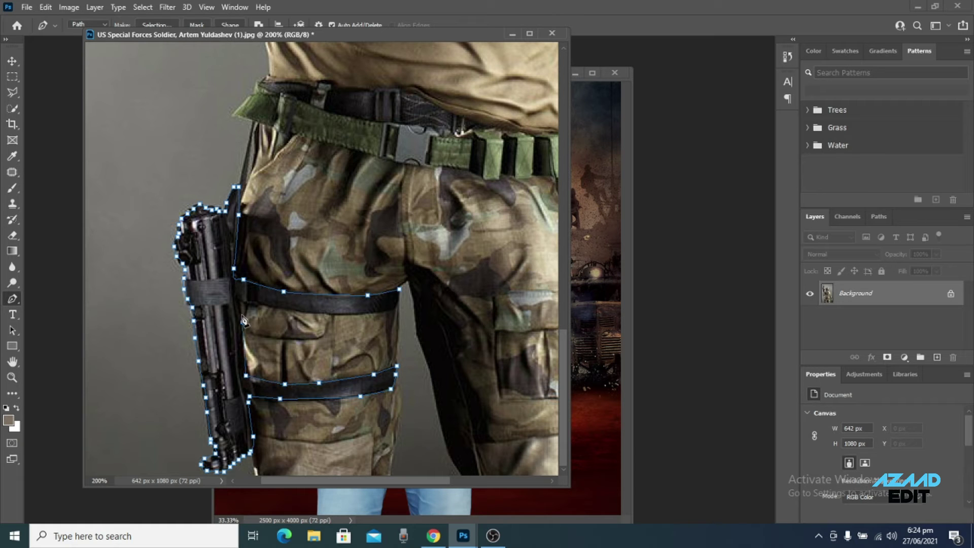
{"action": "left_click", "coordinate": [289, 309]}
{"action": "left_click", "coordinate": [366, 314]}
{"action": "left_click", "coordinate": [394, 308]}
{"action": "left_click", "coordinate": [399, 289]}
Step: Convert the holster path into a selection
{"action": "right_click", "coordinate": [205, 268]}
{"action": "left_click", "coordinate": [228, 303]}
{"action": "left_click", "coordinate": [549, 135]}
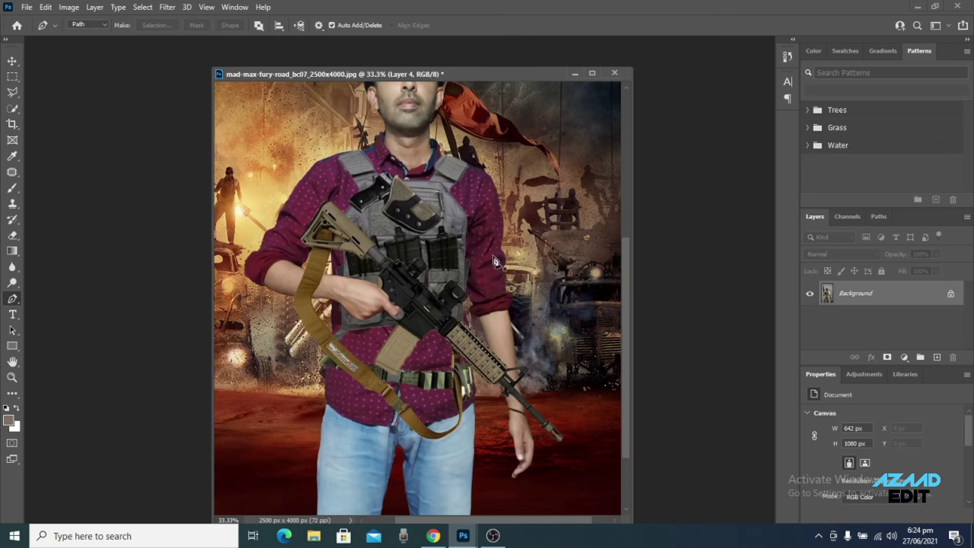
Step: Scale the pasted holster down and drag it onto the man's thigh
{"action": "key", "text": "z"}
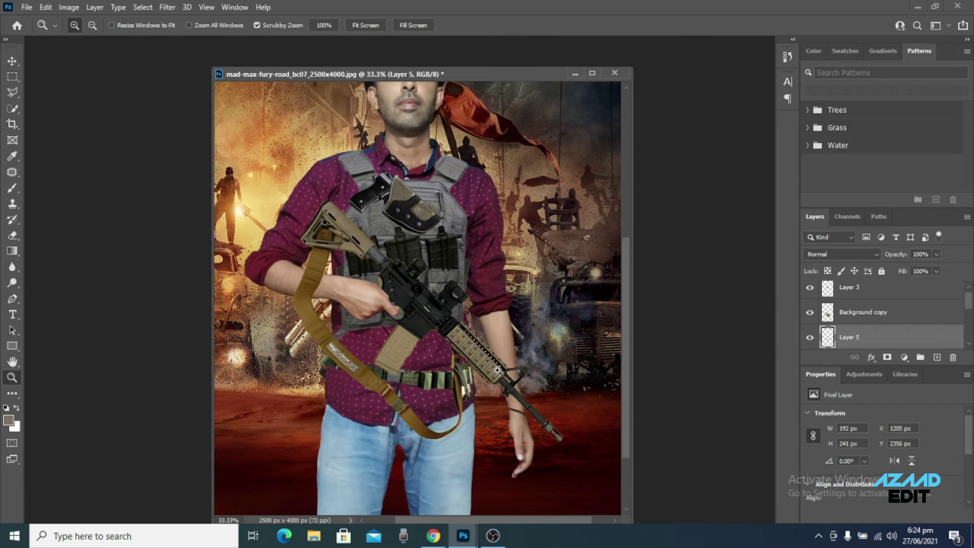
{"action": "scroll", "coordinate": [882, 312], "scroll_direction": "down", "scroll_amount": 2}
{"action": "key", "text": "ctrl+t"}
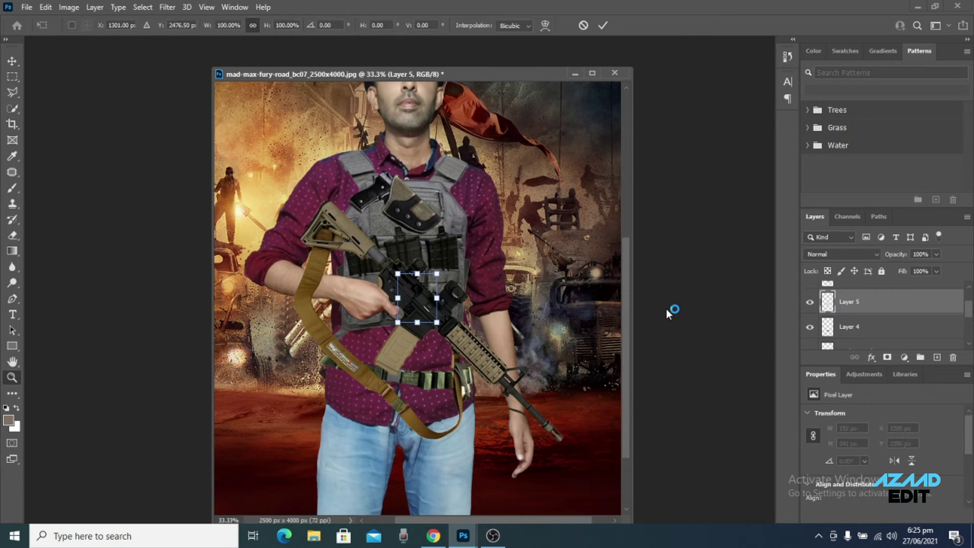
{"action": "left_click_drag", "start_coordinate": [430, 316], "coordinate": [337, 479]}
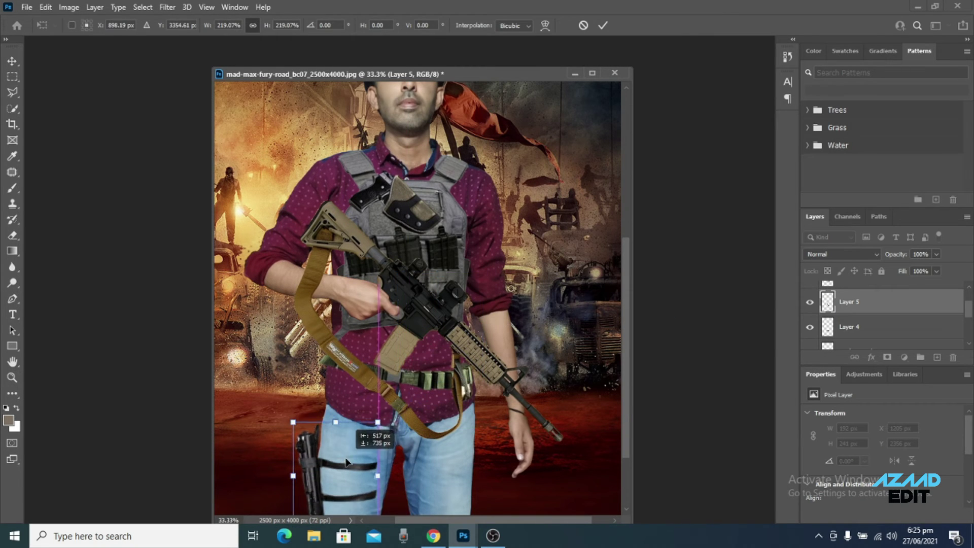
{"action": "left_click", "coordinate": [13, 61]}
Step: Tilt the holster about 5° clockwise, shrink it further and settle it on the thigh
{"action": "scroll", "coordinate": [437, 435], "scroll_direction": "down", "scroll_amount": 3}
{"action": "key", "text": "ctrl+t"}
{"action": "left_click_drag", "start_coordinate": [437, 435], "coordinate": [448, 429]}
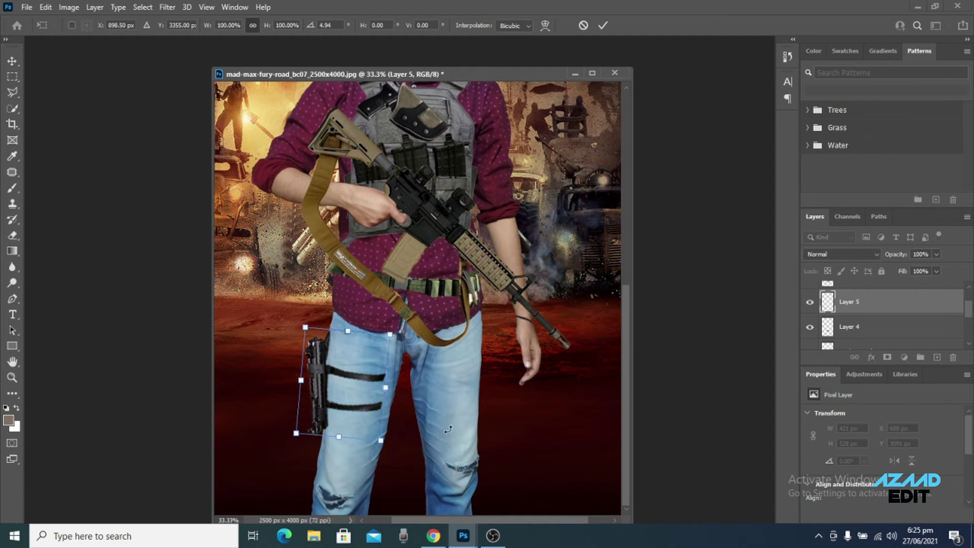
{"action": "left_click_drag", "start_coordinate": [380, 440], "coordinate": [362, 412]}
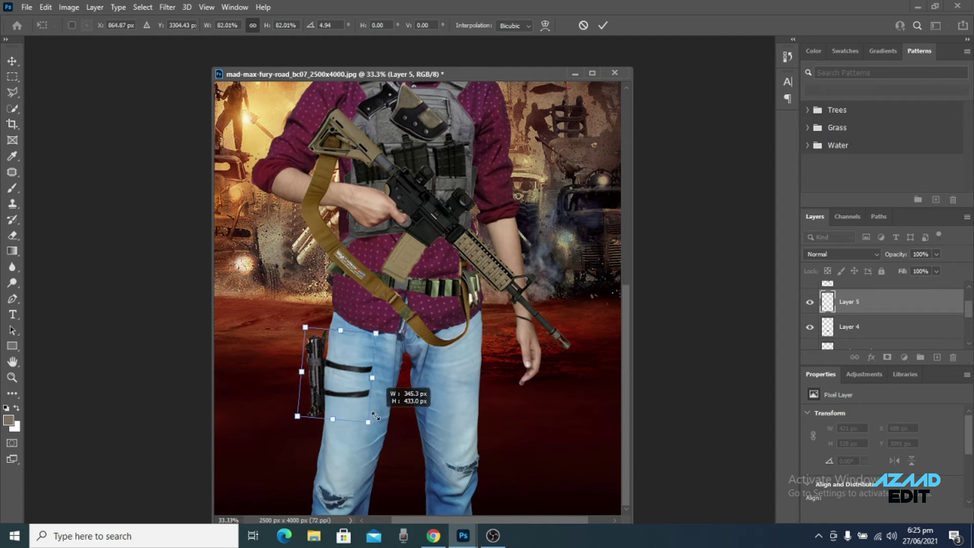
{"action": "mouse_move", "coordinate": [336, 362]}
{"action": "left_mouse_down"}
{"action": "mouse_move", "coordinate": [343, 365]}
{"action": "mouse_move", "coordinate": [312, 323]}
{"action": "left_mouse_up"}
{"action": "key", "text": "Return"}
Step: Zoom in on the thigh and outline the upper holster strap with the polygonal lasso
{"action": "key", "text": "z"}
{"action": "left_click", "coordinate": [332, 460]}
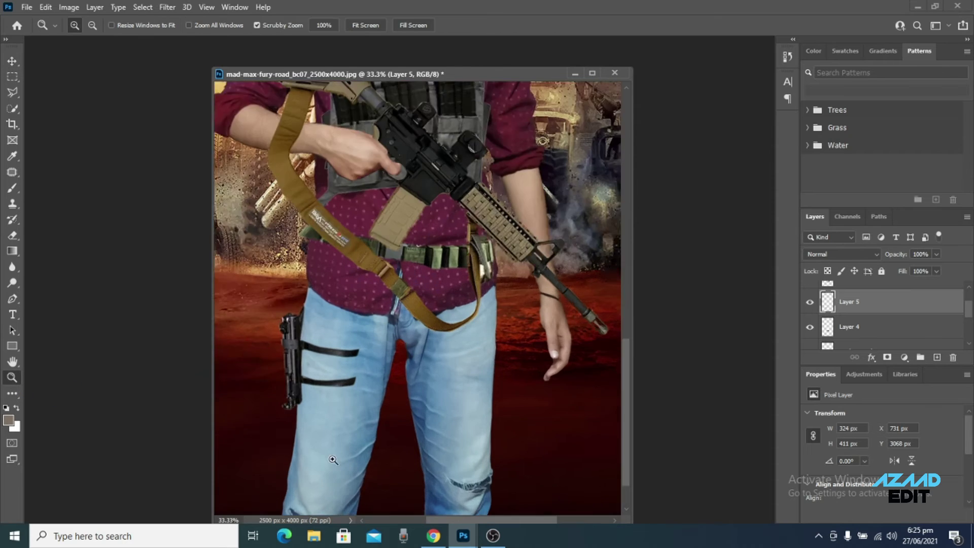
{"action": "left_click", "coordinate": [314, 420]}
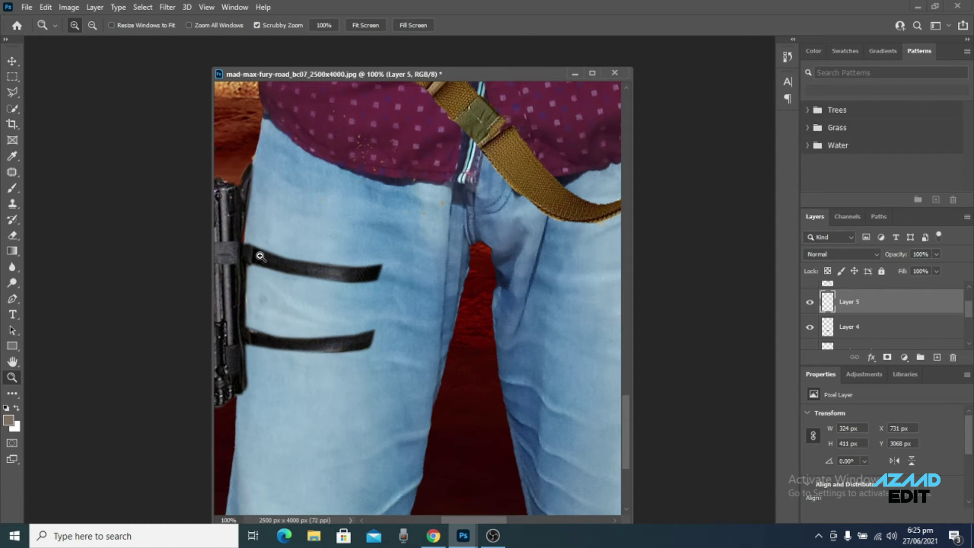
{"action": "left_click", "coordinate": [13, 93]}
{"action": "left_click", "coordinate": [343, 245]}
{"action": "left_click", "coordinate": [257, 239]}
{"action": "left_click", "coordinate": [267, 276]}
{"action": "left_click", "coordinate": [298, 293]}
{"action": "left_click", "coordinate": [340, 298]}
{"action": "left_click", "coordinate": [343, 246]}
Step: Copy the upper strap to a new layer, then rotate and stretch it across the thigh
{"action": "key", "text": "ctrl+j"}
{"action": "key", "text": "v"}
{"action": "left_click_drag", "start_coordinate": [326, 280], "coordinate": [386, 284]}
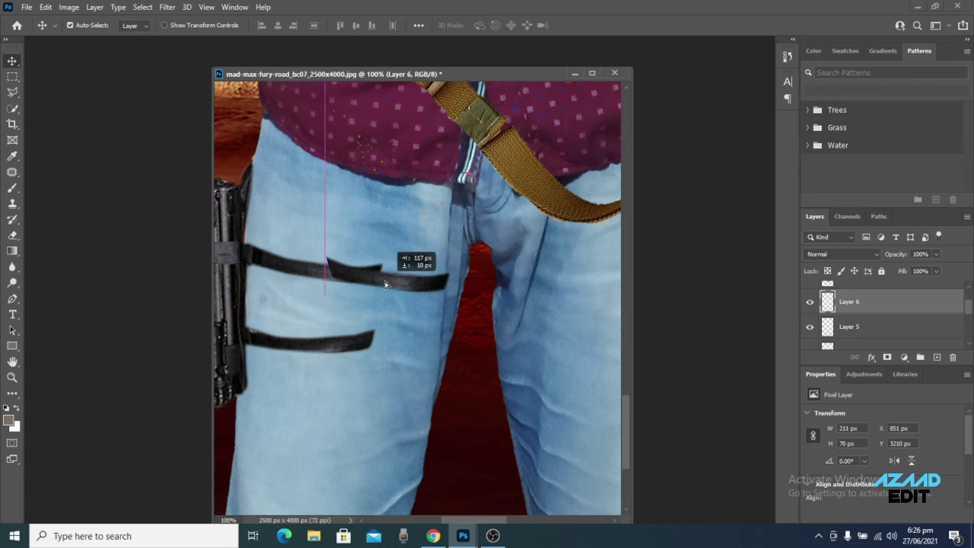
{"action": "key", "text": "ctrl+t"}
{"action": "left_click_drag", "start_coordinate": [470, 277], "coordinate": [462, 254]}
{"action": "mouse_move", "coordinate": [398, 273]}
{"action": "left_mouse_down"}
{"action": "mouse_move", "coordinate": [419, 274]}
{"action": "mouse_move", "coordinate": [467, 247]}
{"action": "left_mouse_up"}
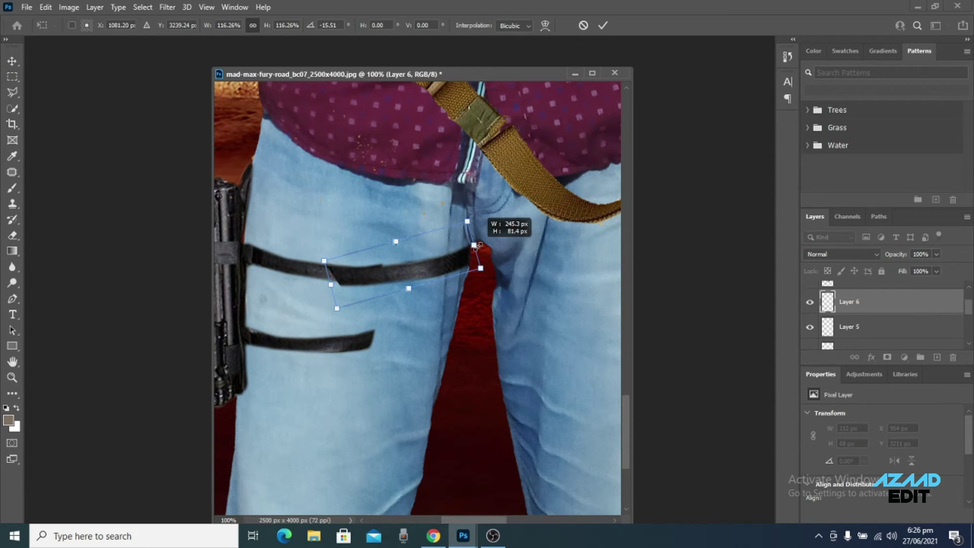
{"action": "key", "text": "Return"}
Step: Duplicate the extended strap and move the copy down to form the lower strap
{"action": "key", "text": "e"}
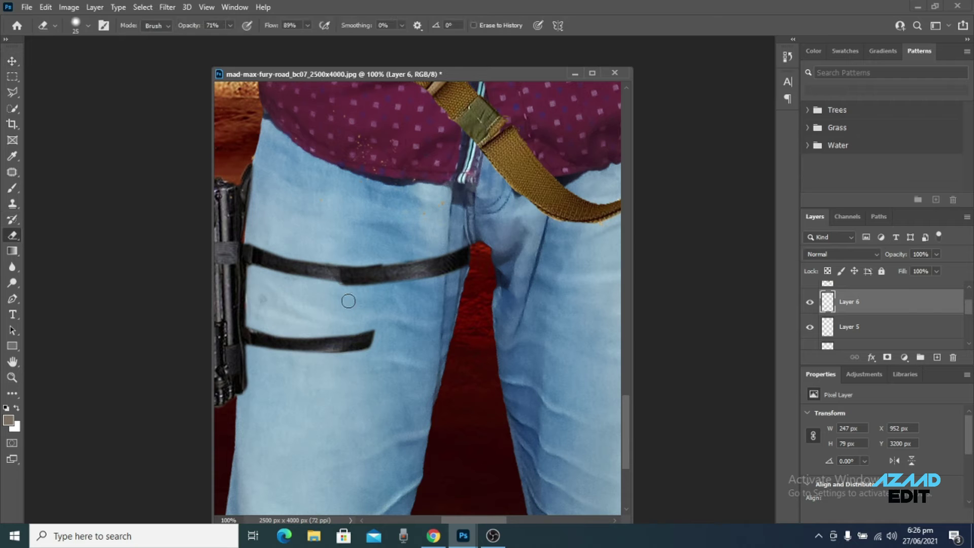
{"action": "left_click", "coordinate": [850, 328]}
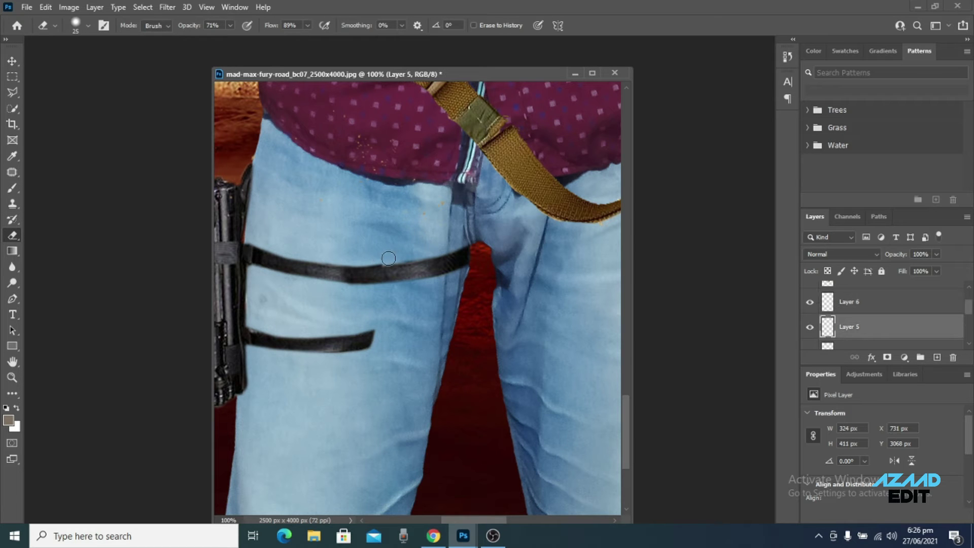
{"action": "left_click", "coordinate": [853, 313]}
{"action": "key", "text": "ctrl+j"}
{"action": "key", "text": "v"}
{"action": "mouse_move", "coordinate": [394, 296]}
{"action": "left_mouse_down"}
{"action": "mouse_move", "coordinate": [398, 347]}
{"action": "mouse_move", "coordinate": [413, 337]}
{"action": "left_mouse_up"}
{"action": "key", "text": "ctrl+t"}
{"action": "left_click", "coordinate": [12, 235]}
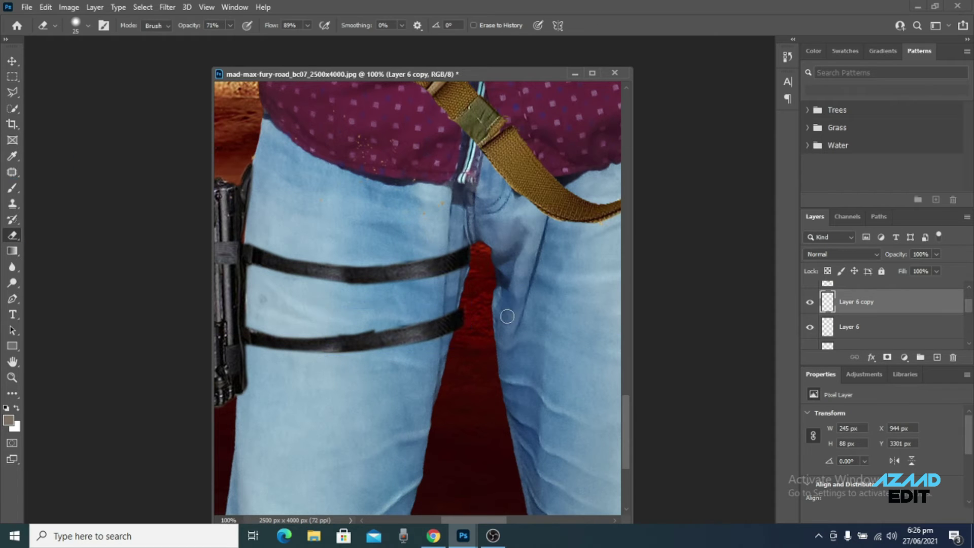
Step: Compare against the soldier reference photo, then stamp all visible layers into a new Layer 7
{"action": "left_click", "coordinate": [853, 330]}
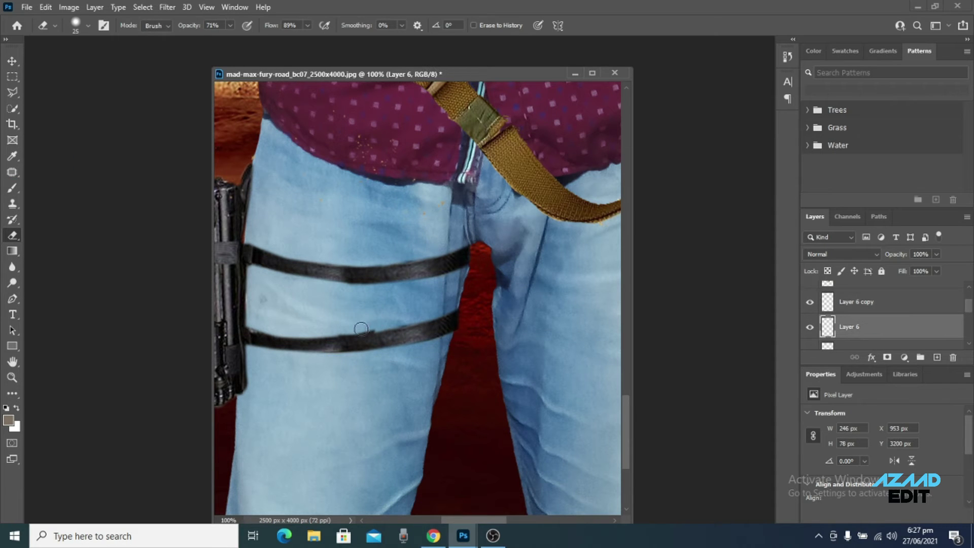
{"action": "left_click_drag", "start_coordinate": [968, 311], "coordinate": [973, 318]}
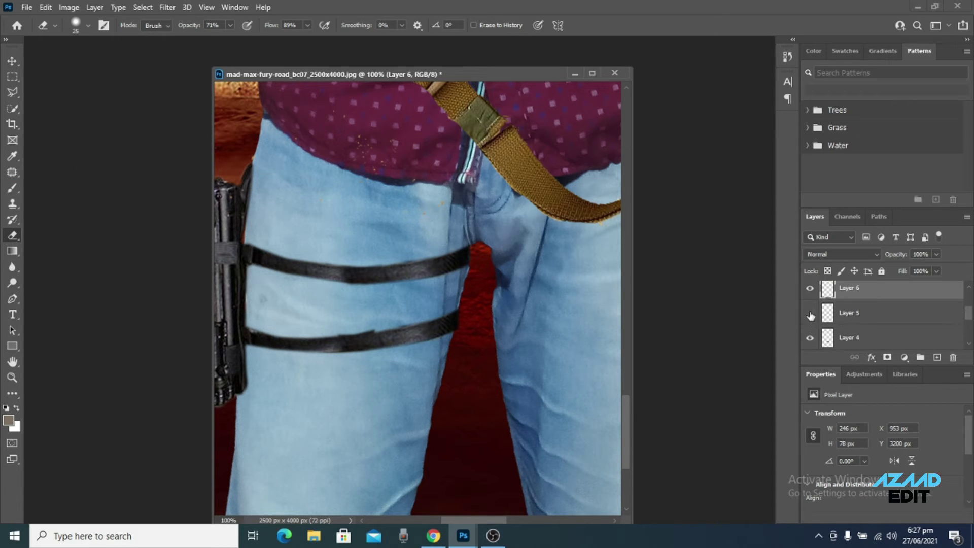
{"action": "left_click", "coordinate": [850, 313]}
{"action": "key", "text": "z"}
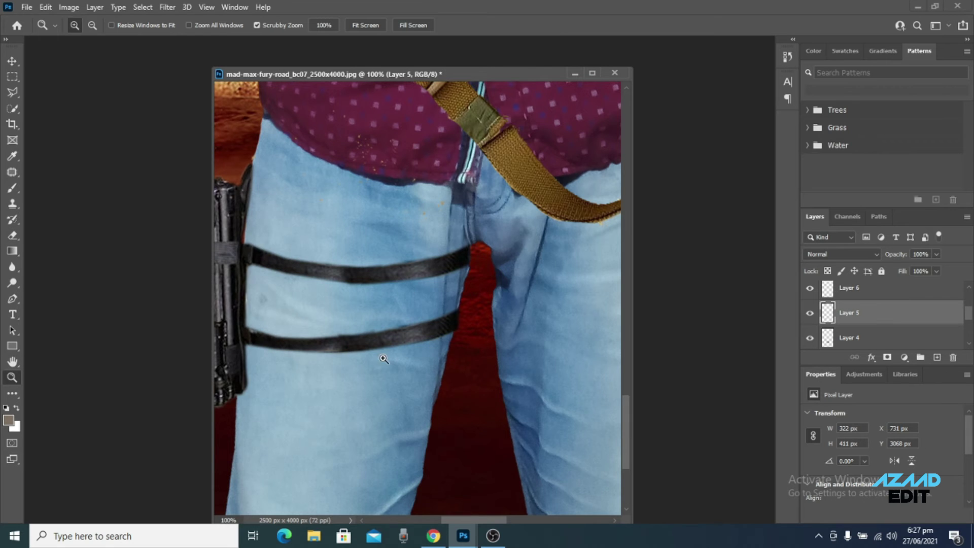
{"action": "key", "text": "ctrl+minus"}
{"action": "key", "text": "ctrl+minus"}
{"action": "key", "text": "ctrl+minus"}
{"action": "key", "text": "ctrl+minus"}
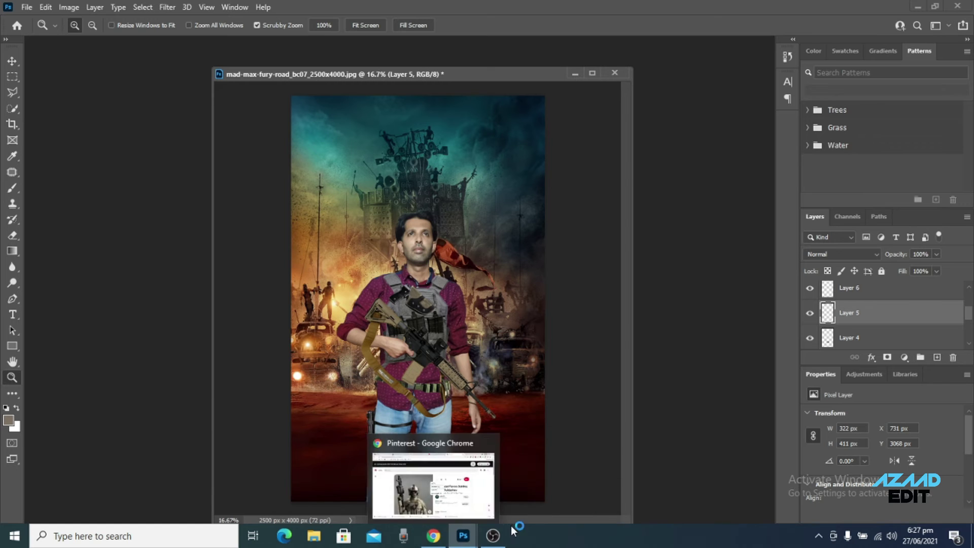
{"action": "key", "text": "ctrl+Tab"}
{"action": "left_click_drag", "start_coordinate": [443, 96], "coordinate": [401, 314]}
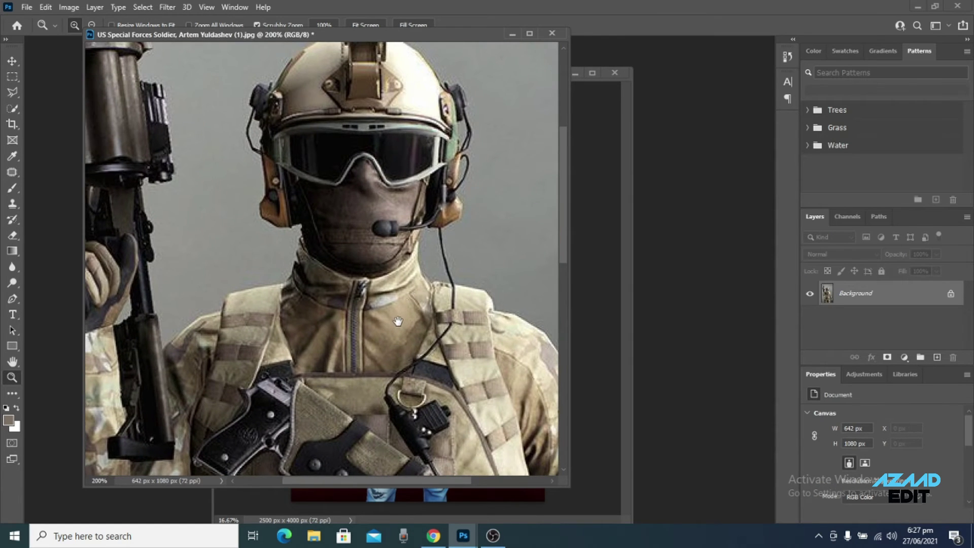
{"action": "left_click", "coordinate": [512, 34]}
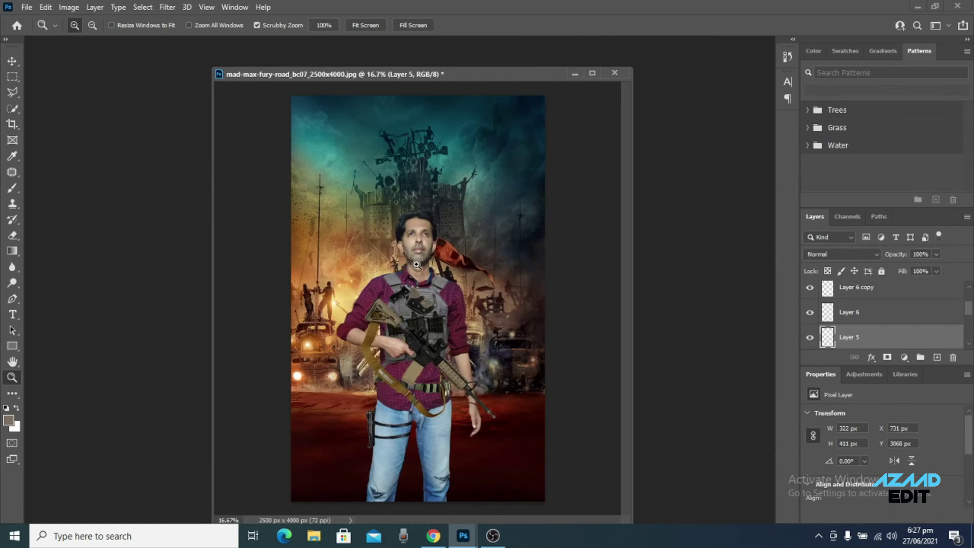
{"action": "left_click", "coordinate": [454, 359], "text": "alt"}
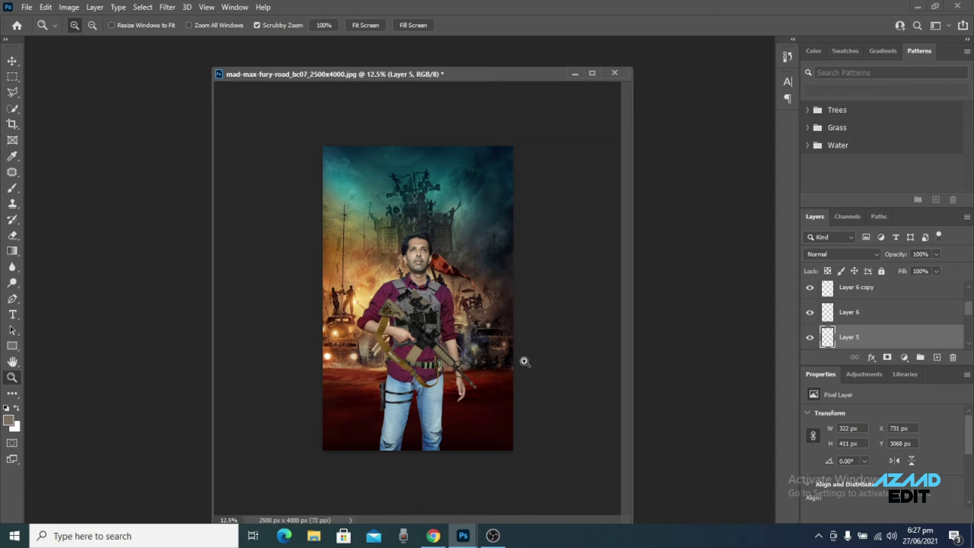
{"action": "key", "text": "ctrl+shift+alt+e"}
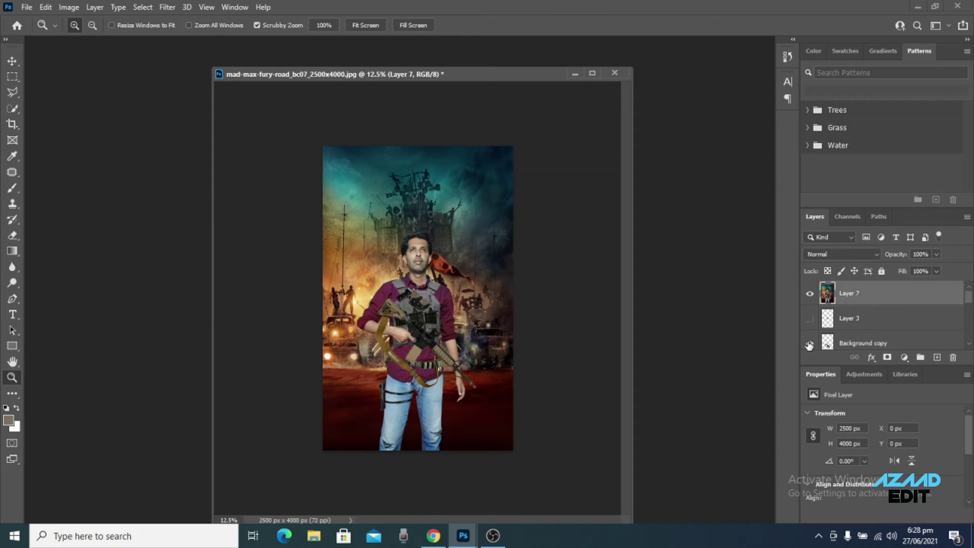
Step: Duplicate the merged Layer 7 and open the copy in the Camera Raw Filter
{"action": "scroll", "coordinate": [809, 318], "scroll_direction": "down", "scroll_amount": 1}
{"action": "scroll", "coordinate": [836, 317], "scroll_direction": "down", "scroll_amount": 2}
{"action": "scroll", "coordinate": [970, 319], "scroll_direction": "down", "scroll_amount": 2}
{"action": "scroll", "coordinate": [832, 314], "scroll_direction": "down", "scroll_amount": 2}
{"action": "scroll", "coordinate": [882, 315], "scroll_direction": "up", "scroll_amount": 4}
{"action": "left_click", "coordinate": [518, 347]}
{"action": "left_click", "coordinate": [518, 347], "text": "alt"}
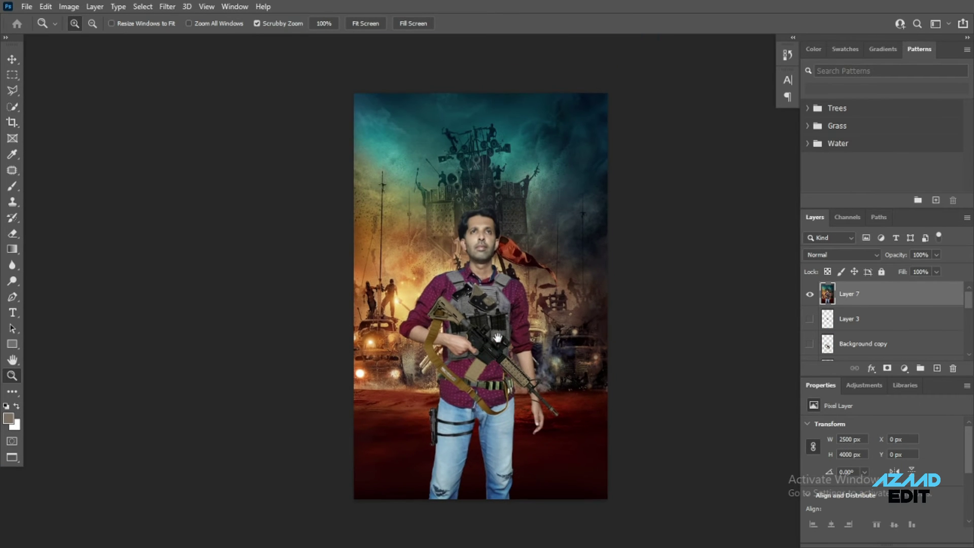
{"action": "key", "text": "ctrl+j"}
{"action": "left_click", "coordinate": [168, 7]}
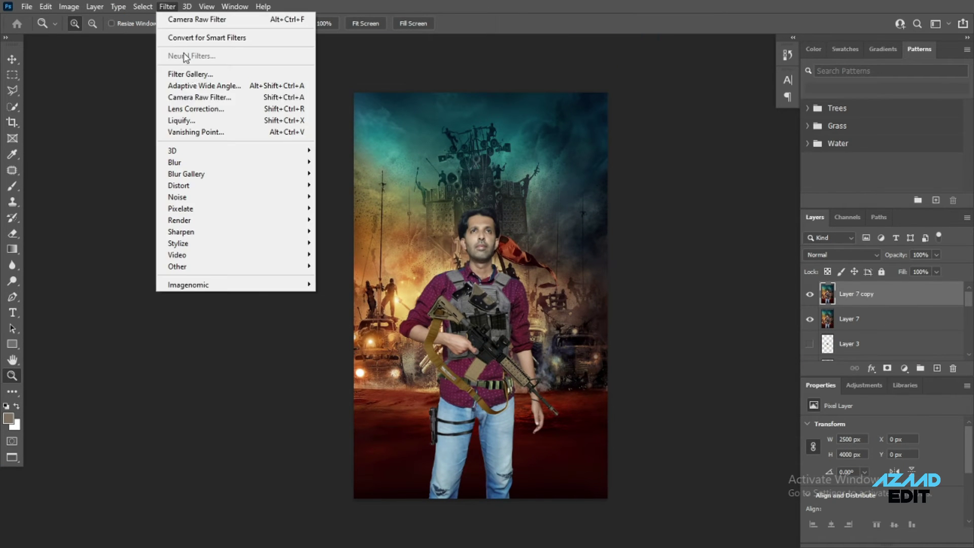
{"action": "left_click", "coordinate": [218, 107]}
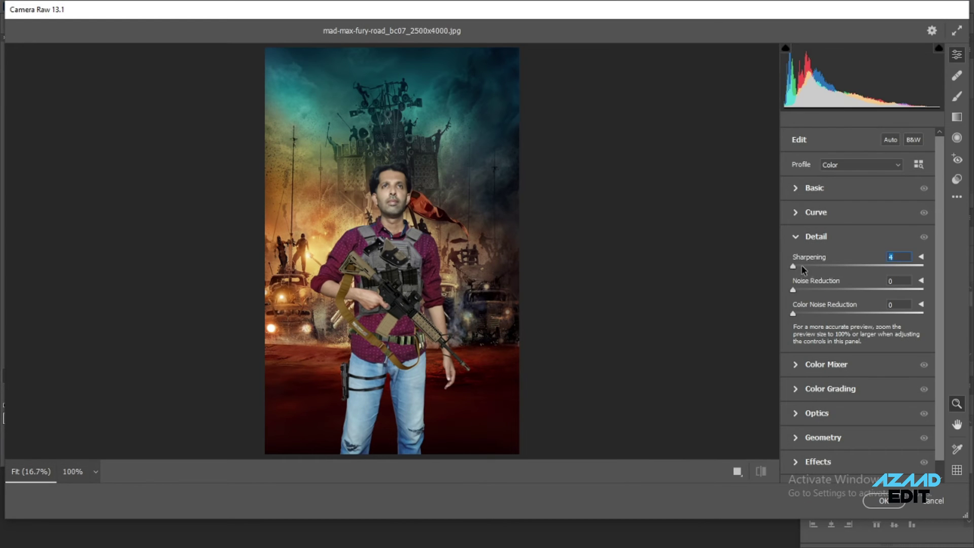
Step: Set sharpening to 13 with noise reduction, warm the temperature, and raise exposure and contrast
{"action": "left_click", "coordinate": [803, 265]}
{"action": "left_click", "coordinate": [796, 289]}
{"action": "scroll", "coordinate": [941, 240], "scroll_direction": "down", "scroll_amount": 1}
{"action": "left_click", "coordinate": [814, 173]}
{"action": "left_click", "coordinate": [865, 201]}
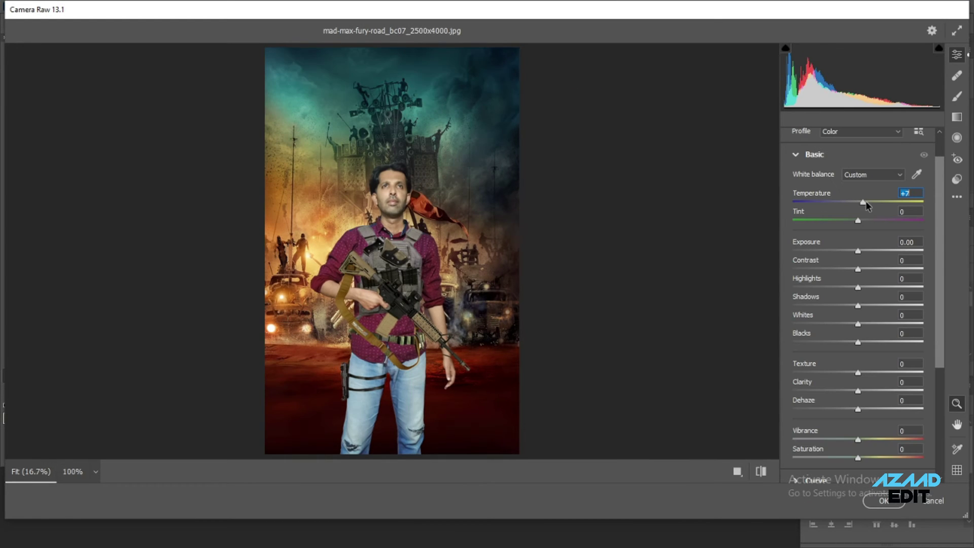
{"action": "mouse_move", "coordinate": [857, 251]}
{"action": "left_mouse_down"}
{"action": "mouse_move", "coordinate": [862, 291]}
{"action": "mouse_move", "coordinate": [880, 305]}
{"action": "mouse_move", "coordinate": [847, 341]}
{"action": "mouse_move", "coordinate": [878, 376]}
{"action": "left_mouse_up"}
{"action": "mouse_move", "coordinate": [858, 409]}
{"action": "left_mouse_down"}
{"action": "mouse_move", "coordinate": [874, 408]}
{"action": "mouse_move", "coordinate": [869, 440]}
{"action": "left_mouse_up"}
{"action": "scroll", "coordinate": [868, 439], "scroll_direction": "down", "scroll_amount": 2}
{"action": "left_click_drag", "start_coordinate": [857, 386], "coordinate": [849, 386]}
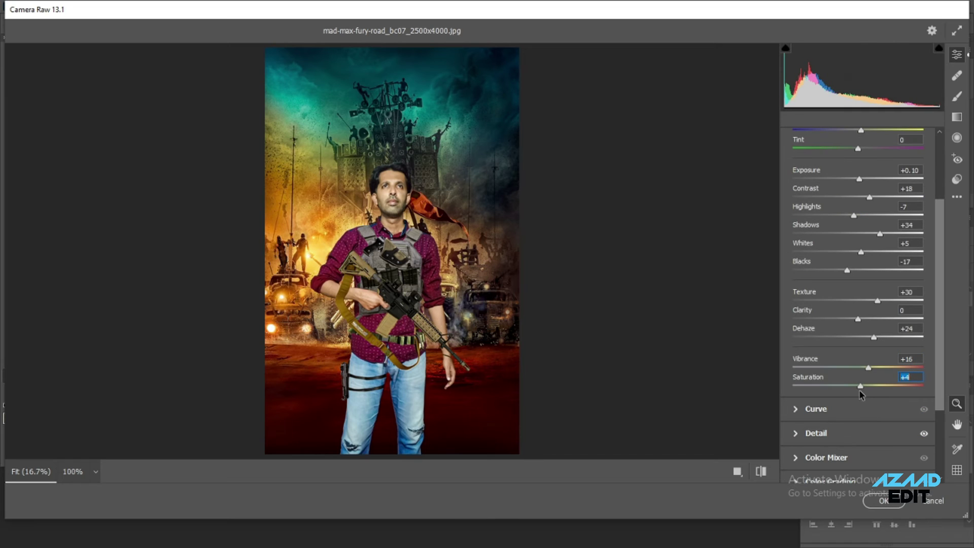
{"action": "left_click", "coordinate": [796, 409]}
Step: In Color Mixer, brighten oranges to +11 and aquas to +31, and boost orange saturation
{"action": "left_click", "coordinate": [796, 213]}
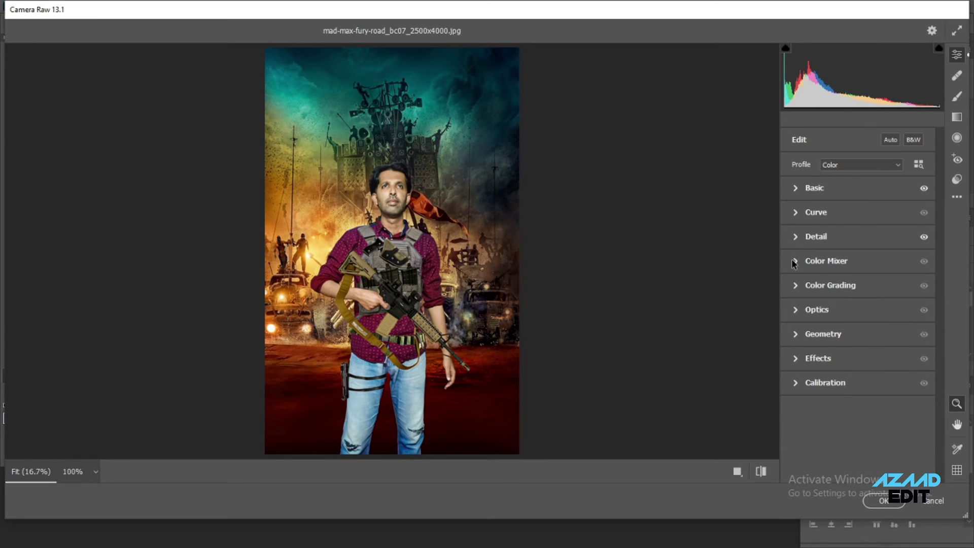
{"action": "left_click", "coordinate": [796, 261]}
{"action": "left_click_drag", "start_coordinate": [857, 348], "coordinate": [865, 348]}
{"action": "mouse_move", "coordinate": [858, 404]}
{"action": "left_mouse_down"}
{"action": "mouse_move", "coordinate": [879, 404]}
{"action": "mouse_move", "coordinate": [831, 421]}
{"action": "left_mouse_up"}
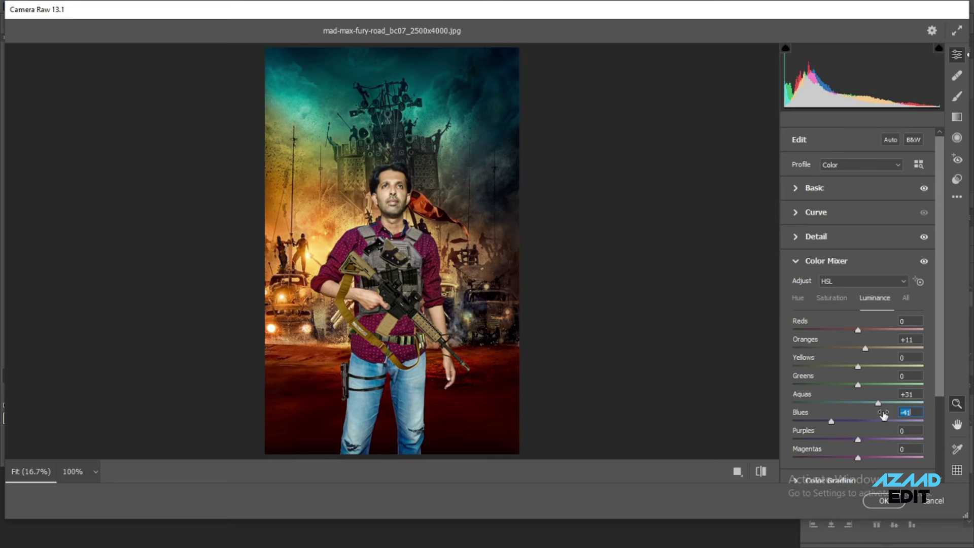
{"action": "left_click", "coordinate": [832, 298]}
{"action": "left_click_drag", "start_coordinate": [858, 348], "coordinate": [868, 350]}
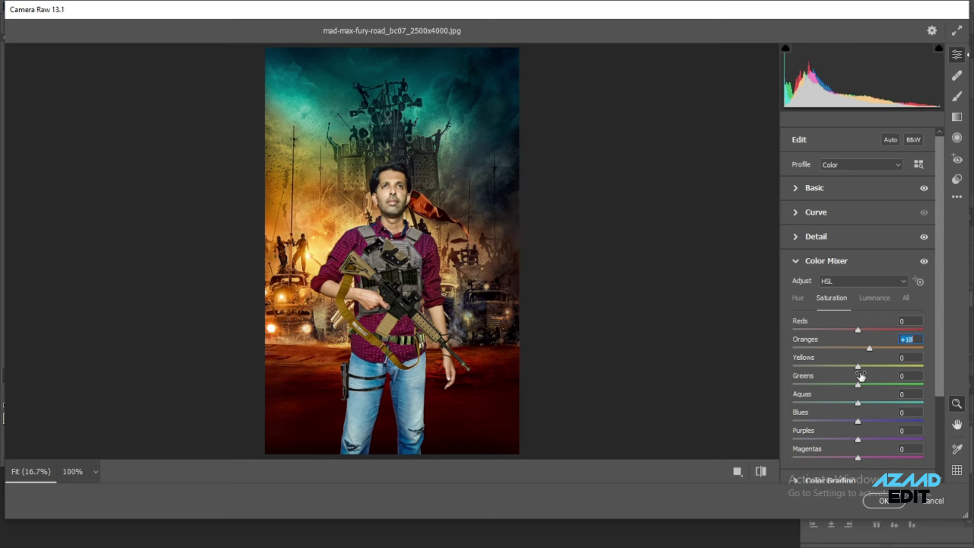
Step: Grade shadows toward warm yellow and highlights toward orange, add a -31 vignette, and apply
{"action": "left_click", "coordinate": [796, 261]}
{"action": "scroll", "coordinate": [800, 302], "scroll_direction": "down", "scroll_amount": 3}
{"action": "left_click_drag", "start_coordinate": [838, 346], "coordinate": [825, 344]}
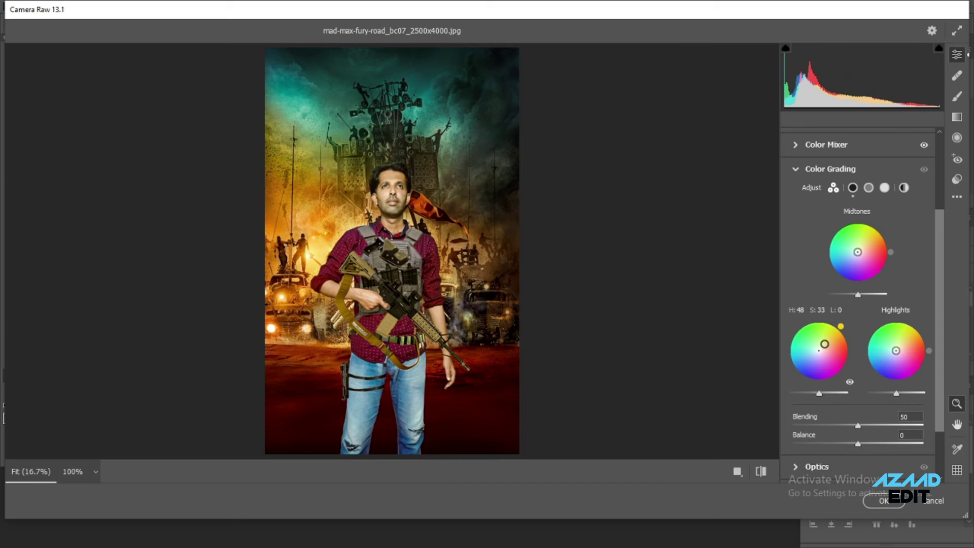
{"action": "left_click_drag", "start_coordinate": [898, 354], "coordinate": [903, 348]}
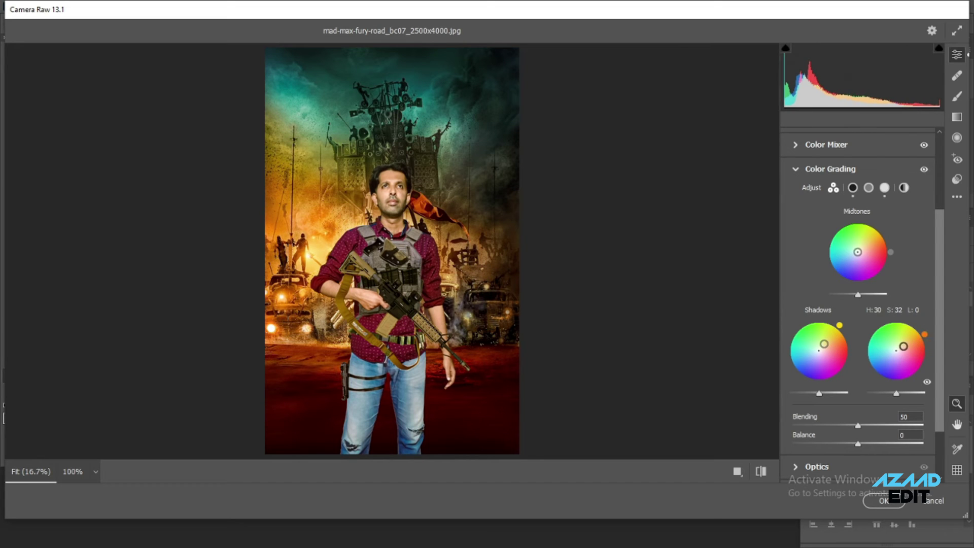
{"action": "left_click", "coordinate": [796, 169]}
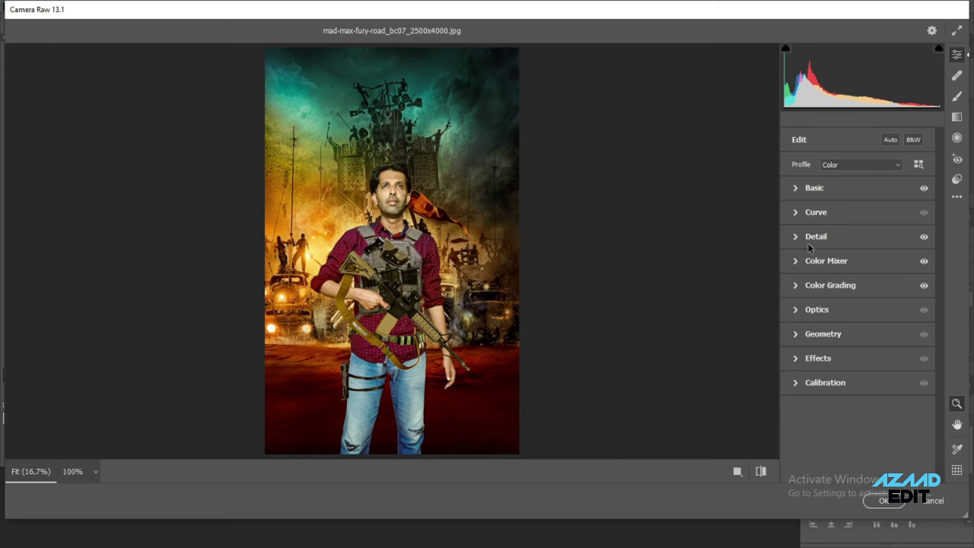
{"action": "left_click", "coordinate": [796, 358]}
{"action": "left_click_drag", "start_coordinate": [857, 348], "coordinate": [839, 349]}
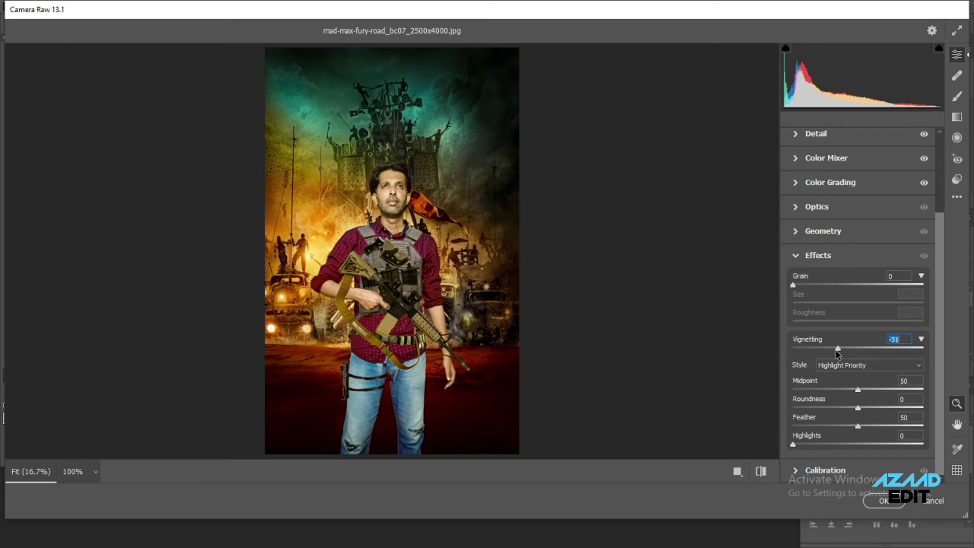
{"action": "key", "text": "Return"}
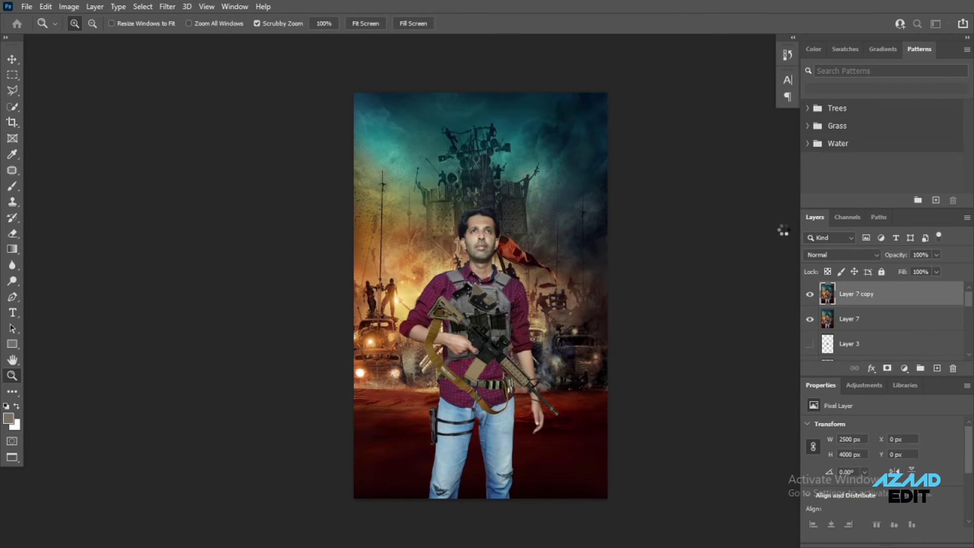
Step: Duplicate Layer 7 copy, hide the duplicate, and reselect Layer 7 copy
{"action": "left_click_drag", "start_coordinate": [510, 340], "coordinate": [434, 217]}
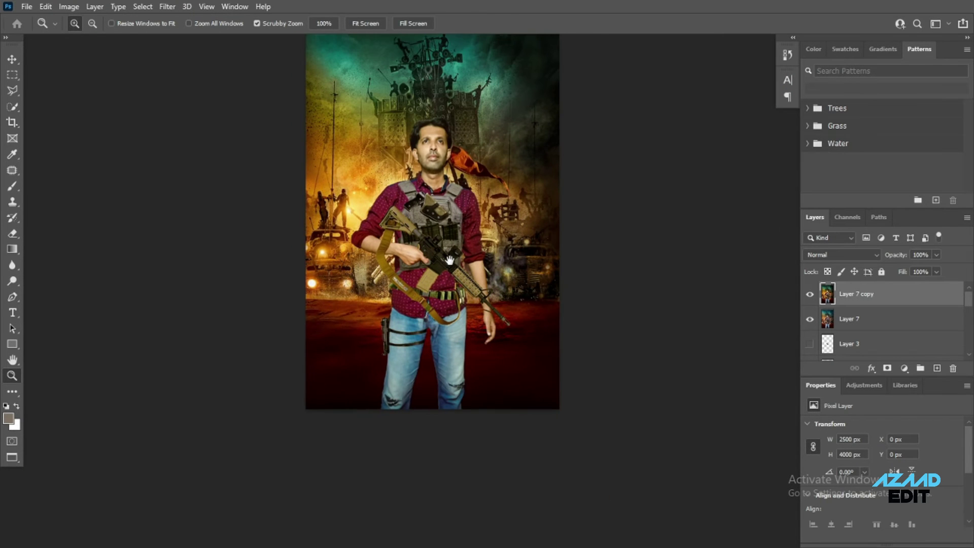
{"action": "left_click_drag", "start_coordinate": [434, 147], "coordinate": [451, 186]}
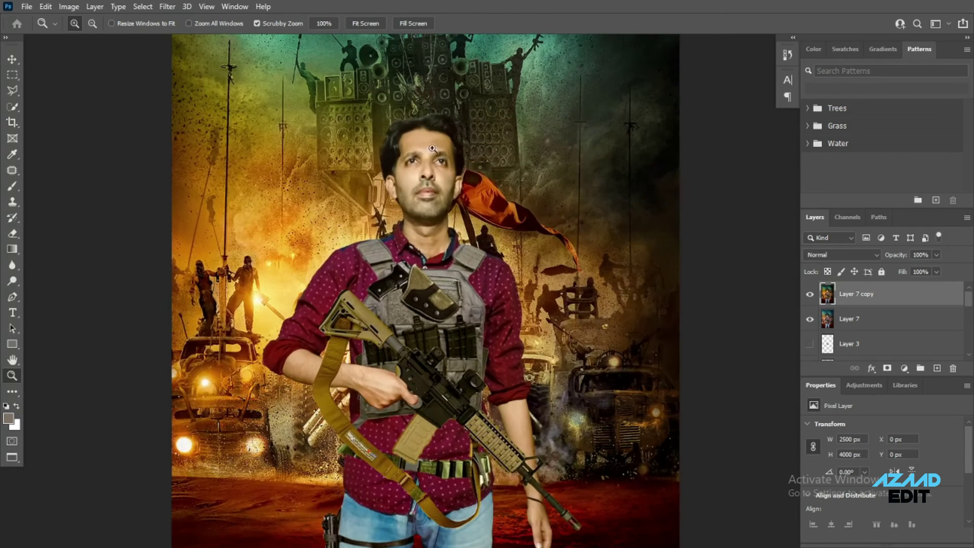
{"action": "left_click_drag", "start_coordinate": [365, 288], "coordinate": [653, 329]}
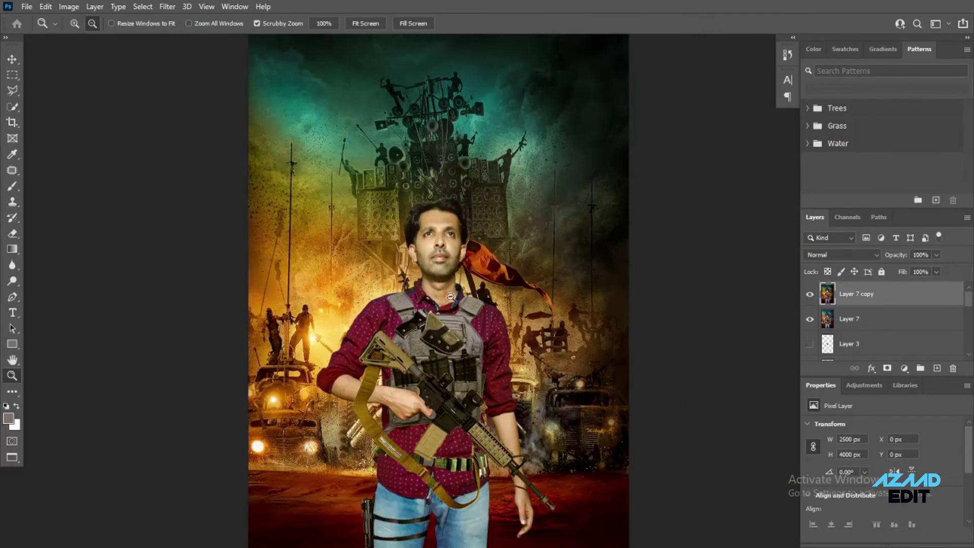
{"action": "left_click", "coordinate": [810, 320]}
{"action": "left_click_drag", "start_coordinate": [915, 294], "coordinate": [937, 368]}
{"action": "left_click", "coordinate": [810, 293]}
{"action": "left_click", "coordinate": [862, 319]}
Step: Apply a 2.8-pixel Gaussian Blur to Layer 7 copy, then show copy 2 and add a layer mask
{"action": "left_click", "coordinate": [167, 6]}
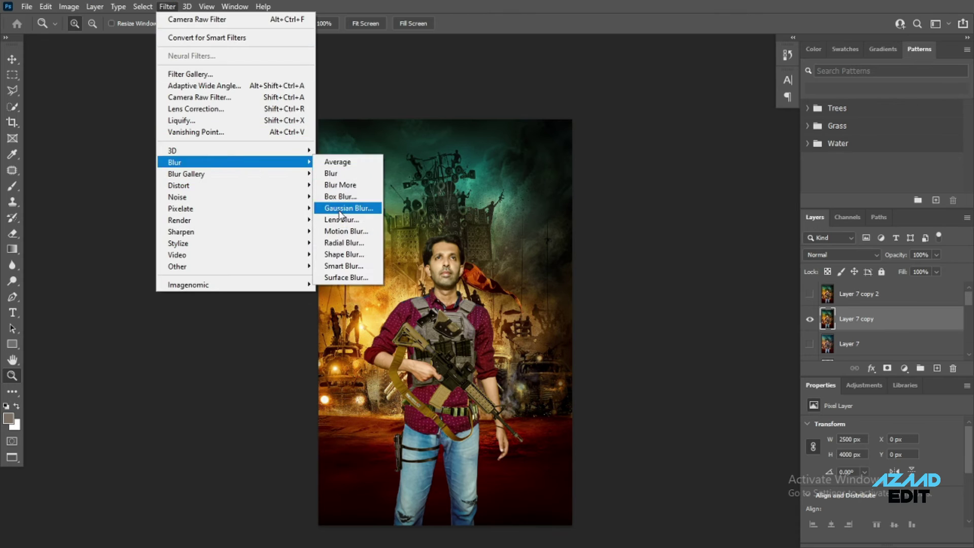
{"action": "left_click", "coordinate": [340, 208]}
{"action": "mouse_move", "coordinate": [228, 357]}
{"action": "left_mouse_down"}
{"action": "mouse_move", "coordinate": [279, 365]}
{"action": "mouse_move", "coordinate": [212, 357]}
{"action": "left_mouse_up"}
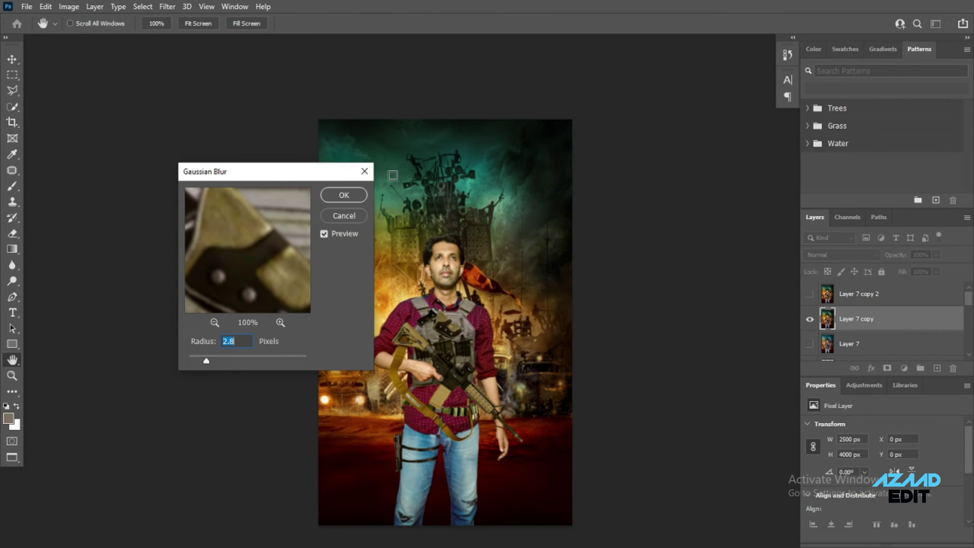
{"action": "key", "text": "Return"}
{"action": "left_click", "coordinate": [851, 299]}
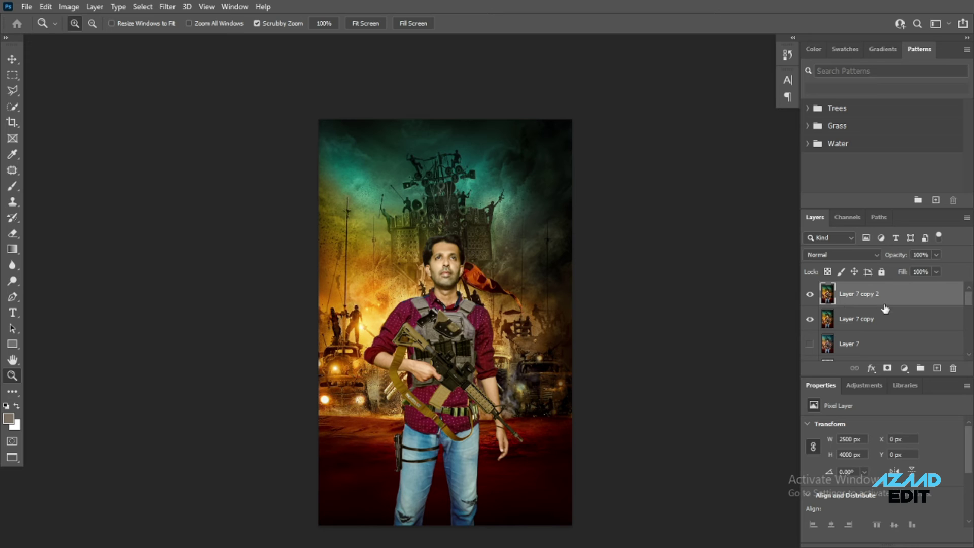
{"action": "left_click", "coordinate": [887, 368]}
{"action": "left_click_drag", "start_coordinate": [425, 282], "coordinate": [296, 335]}
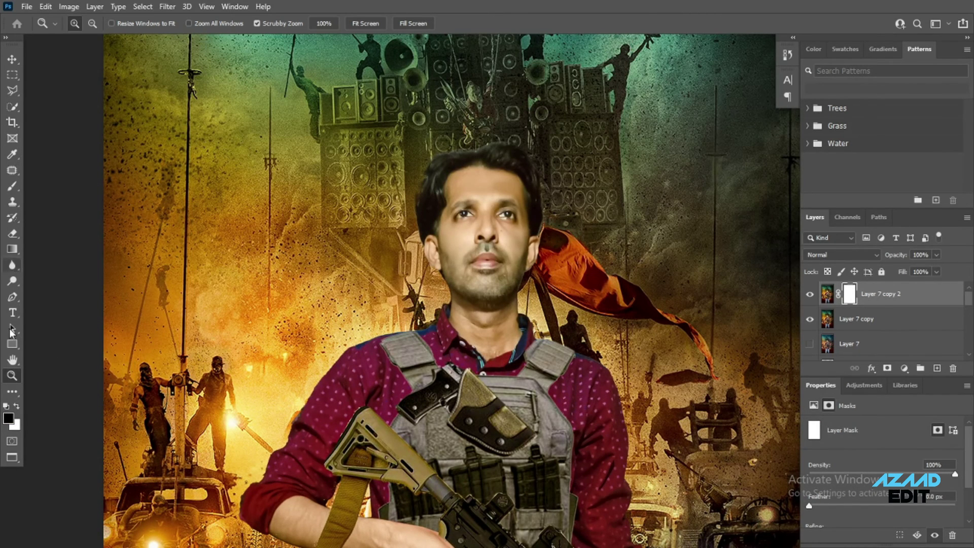
Step: Brush black on the mask over the orange smoke left of the man and dust right of the flag
{"action": "right_click", "coordinate": [12, 187]}
{"action": "left_click", "coordinate": [56, 188]}
{"action": "left_click_drag", "start_coordinate": [213, 386], "coordinate": [327, 344]}
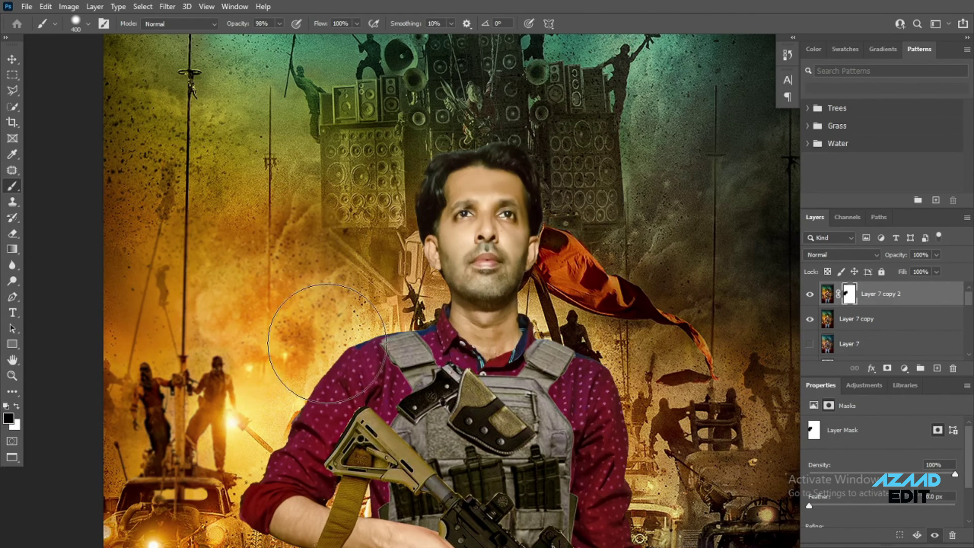
{"action": "left_click_drag", "start_coordinate": [223, 365], "coordinate": [152, 447]}
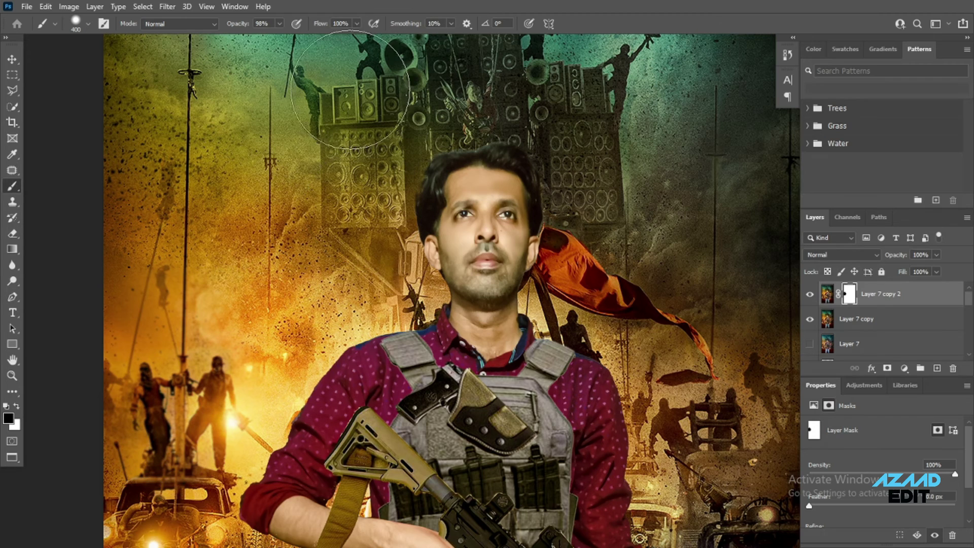
{"action": "scroll", "coordinate": [350, 90], "scroll_direction": "up", "scroll_amount": 2}
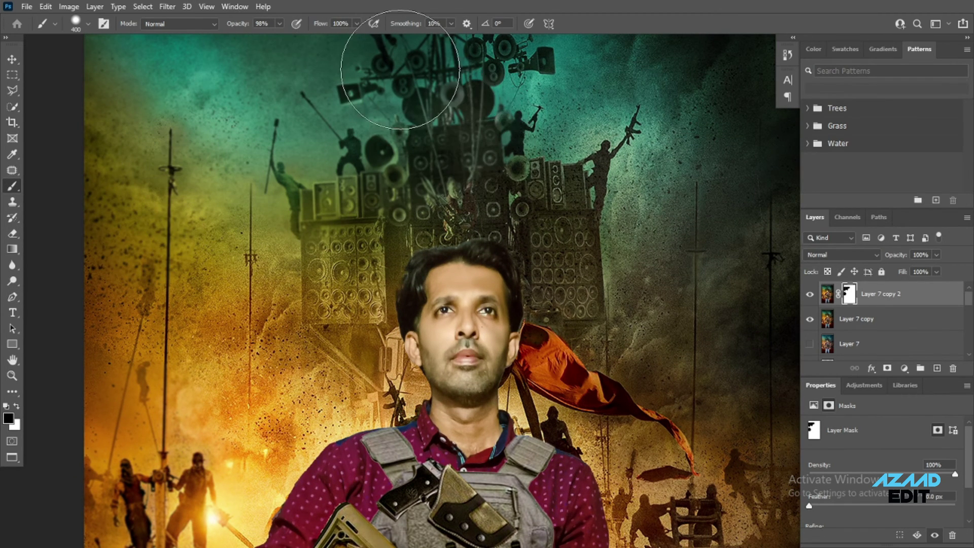
{"action": "left_click_drag", "start_coordinate": [635, 203], "coordinate": [609, 370]}
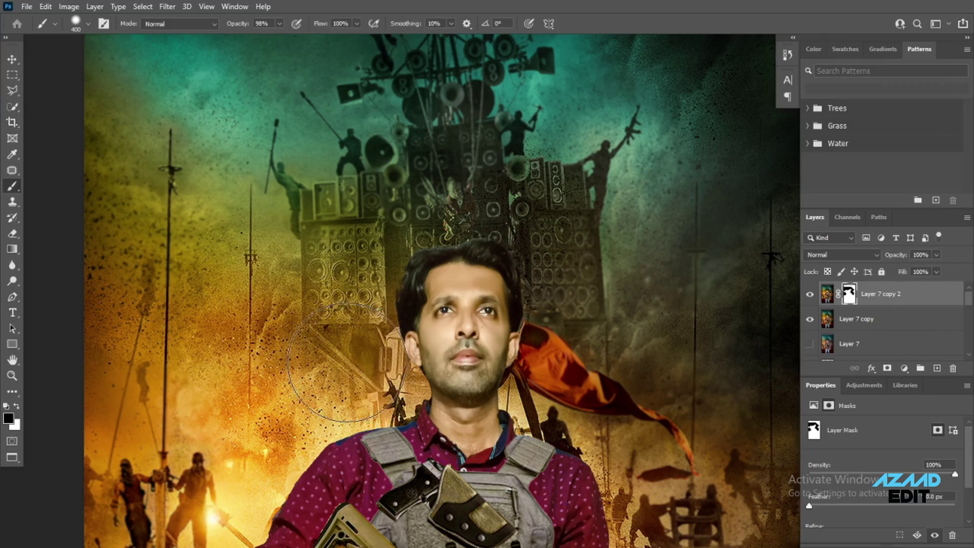
Step: Mask around the truck's headlight and wheel and along the strap edges with a smaller brush
{"action": "left_click_drag", "start_coordinate": [670, 174], "coordinate": [324, 129]}
{"action": "mouse_move", "coordinate": [442, 383]}
{"action": "left_mouse_down"}
{"action": "mouse_move", "coordinate": [516, 348]}
{"action": "mouse_move", "coordinate": [447, 87]}
{"action": "left_mouse_up"}
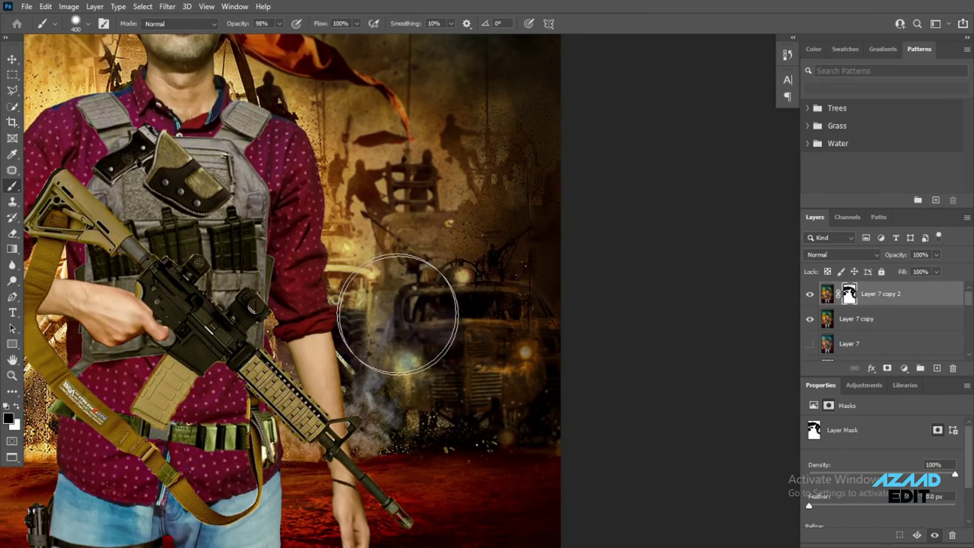
{"action": "left_click_drag", "start_coordinate": [398, 314], "coordinate": [398, 207]}
{"action": "left_click_drag", "start_coordinate": [540, 299], "coordinate": [555, 337]}
{"action": "left_click_drag", "start_coordinate": [254, 355], "coordinate": [549, 311]}
{"action": "mouse_move", "coordinate": [248, 319]}
{"action": "left_mouse_down"}
{"action": "mouse_move", "coordinate": [238, 295]}
{"action": "mouse_move", "coordinate": [218, 348]}
{"action": "left_mouse_up"}
{"action": "key", "text": "bracketleft"}
{"action": "key", "text": "bracketleft"}
{"action": "key", "text": "bracketleft"}
{"action": "left_click_drag", "start_coordinate": [383, 177], "coordinate": [338, 185]}
{"action": "left_click_drag", "start_coordinate": [362, 330], "coordinate": [353, 359]}
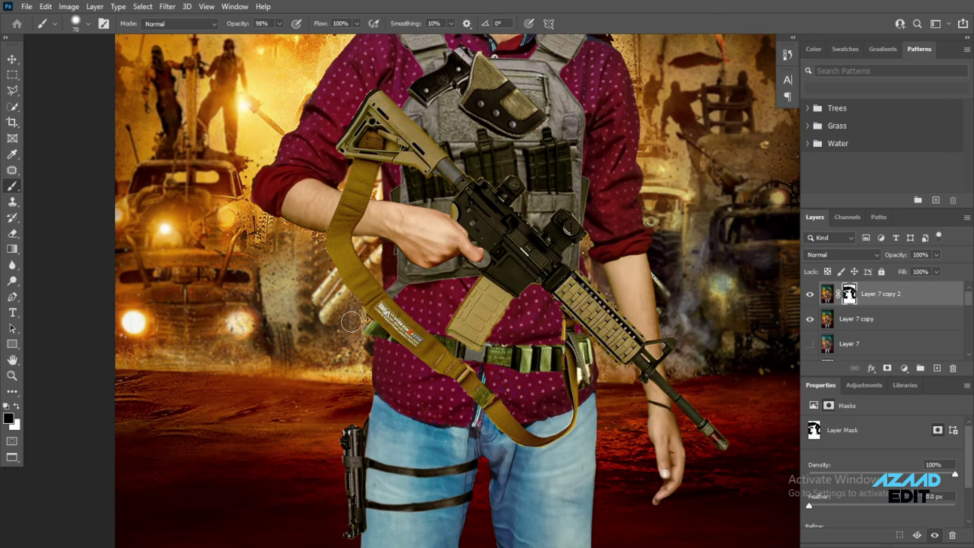
{"action": "key", "text": "z"}
{"action": "left_click", "coordinate": [484, 293], "text": "alt"}
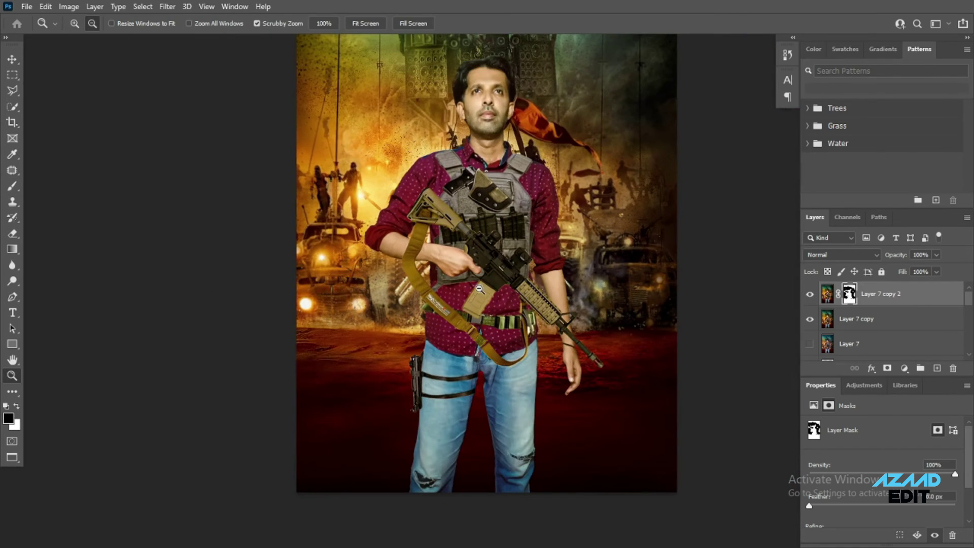
{"action": "left_click", "coordinate": [484, 294], "text": "alt"}
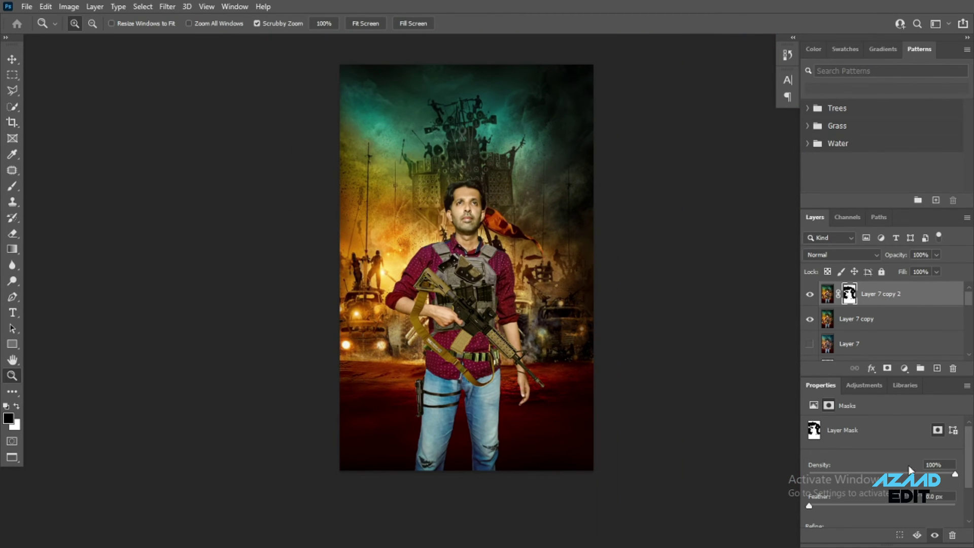
Step: Merge the two copies, add a new layer, and paint a large teal stroke sampled from the sky
{"action": "left_click", "coordinate": [891, 322], "text": "shift"}
{"action": "key", "text": "ctrl+e"}
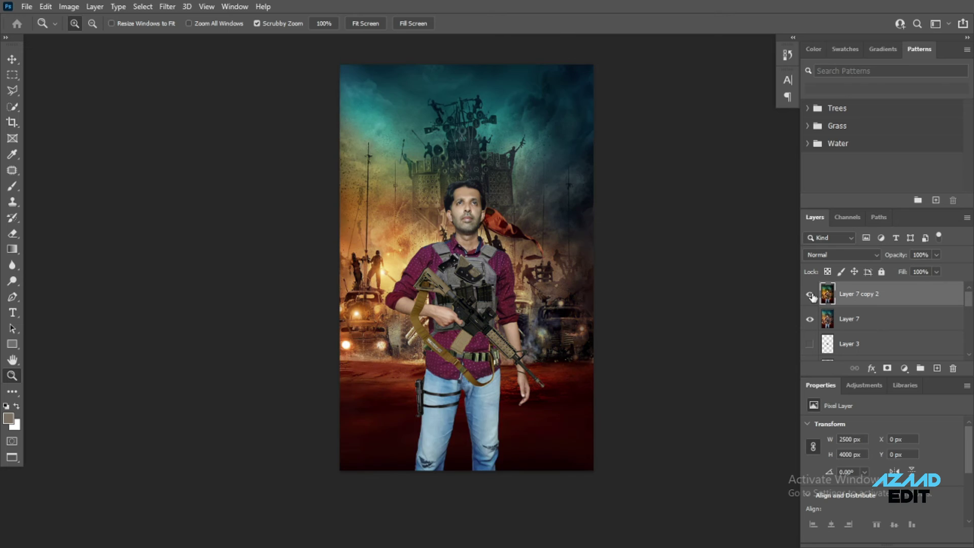
{"action": "left_click", "coordinate": [937, 368]}
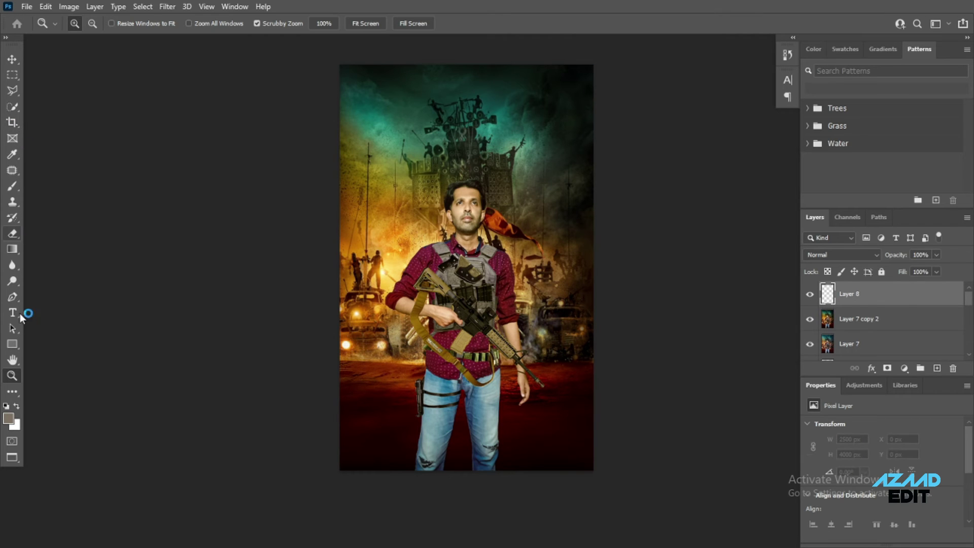
{"action": "right_click", "coordinate": [12, 186]}
{"action": "left_click", "coordinate": [8, 418]}
{"action": "left_click", "coordinate": [635, 82]}
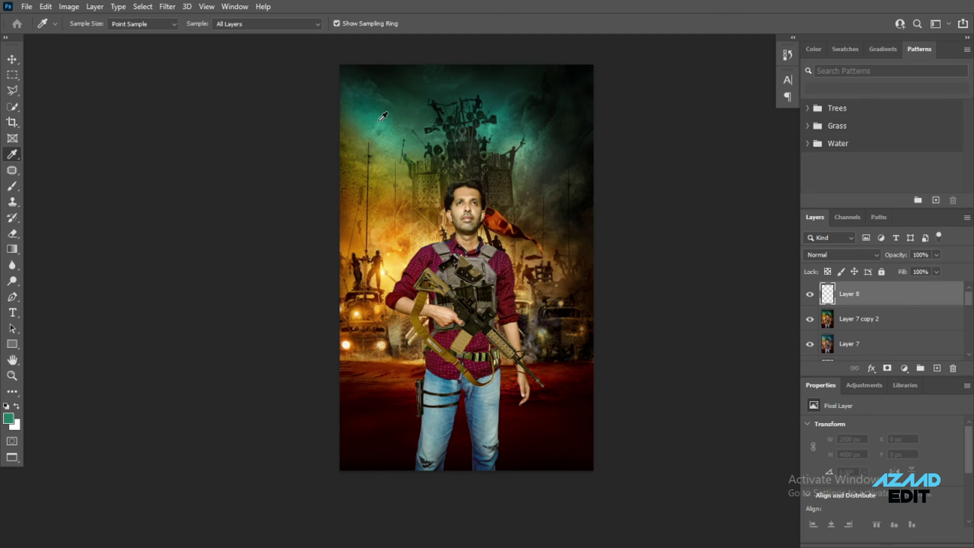
{"action": "key", "text": "b"}
{"action": "key", "text": "]"}
{"action": "key", "text": "]"}
{"action": "key", "text": "]"}
{"action": "mouse_move", "coordinate": [414, 87]}
{"action": "left_mouse_down"}
{"action": "mouse_move", "coordinate": [594, 274]}
{"action": "mouse_move", "coordinate": [398, 66]}
{"action": "left_mouse_up"}
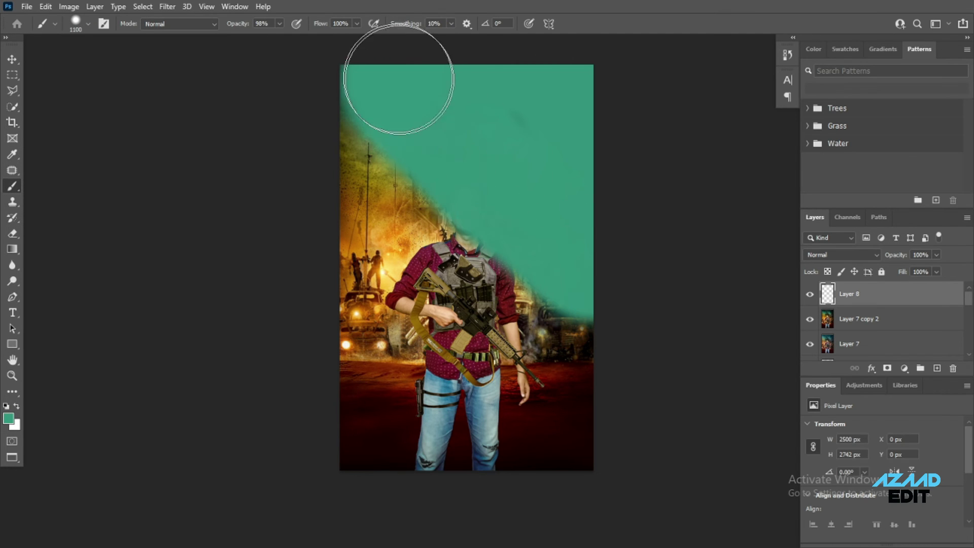
Step: Choose an orange foreground colour and paint a wide orange band across the middle
{"action": "key", "text": "i"}
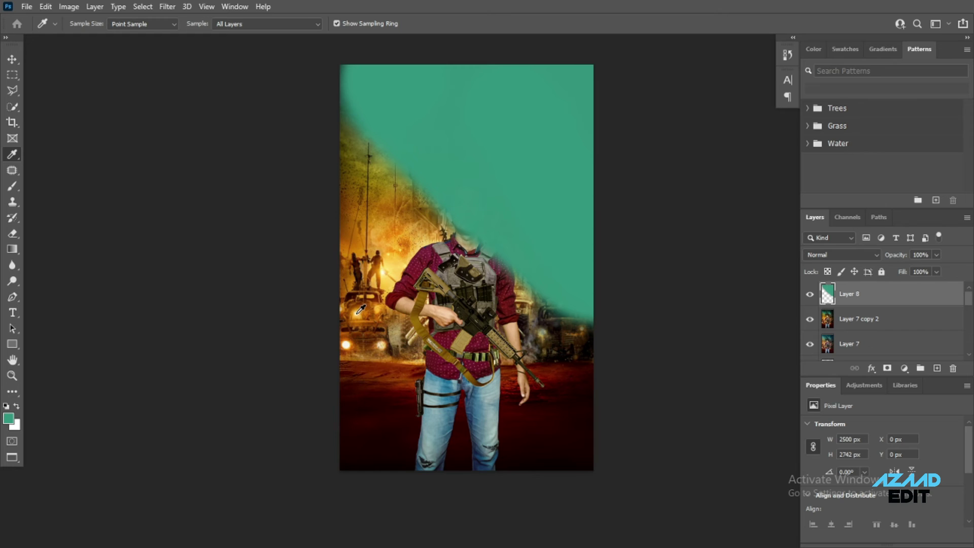
{"action": "left_click", "coordinate": [8, 418]}
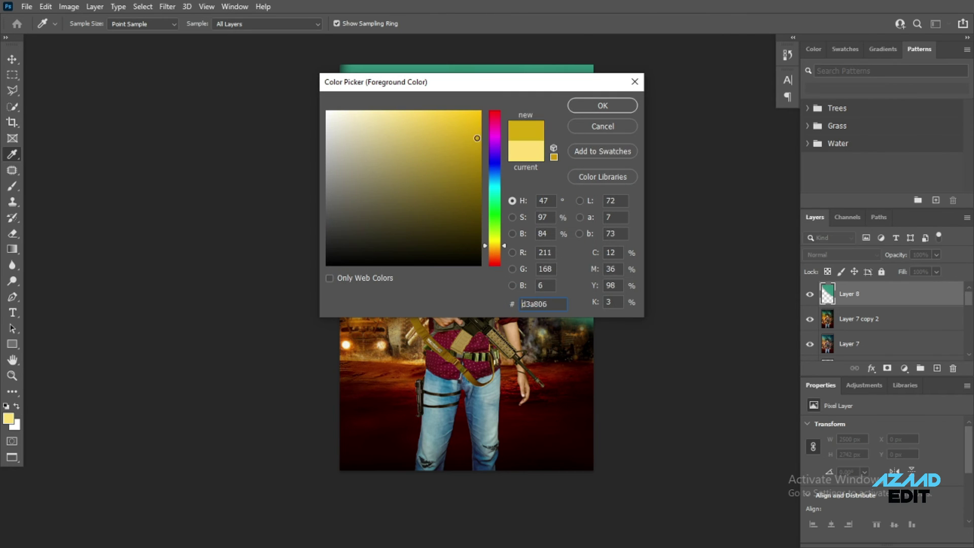
{"action": "left_click_drag", "start_coordinate": [495, 245], "coordinate": [494, 252]}
{"action": "left_click", "coordinate": [602, 105]}
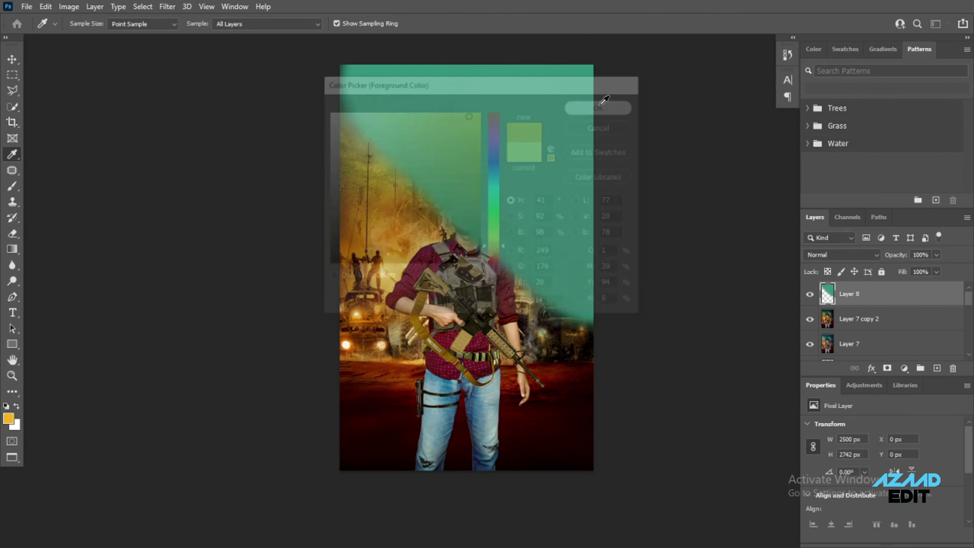
{"action": "left_click", "coordinate": [12, 186]}
{"action": "left_click_drag", "start_coordinate": [336, 174], "coordinate": [408, 334]}
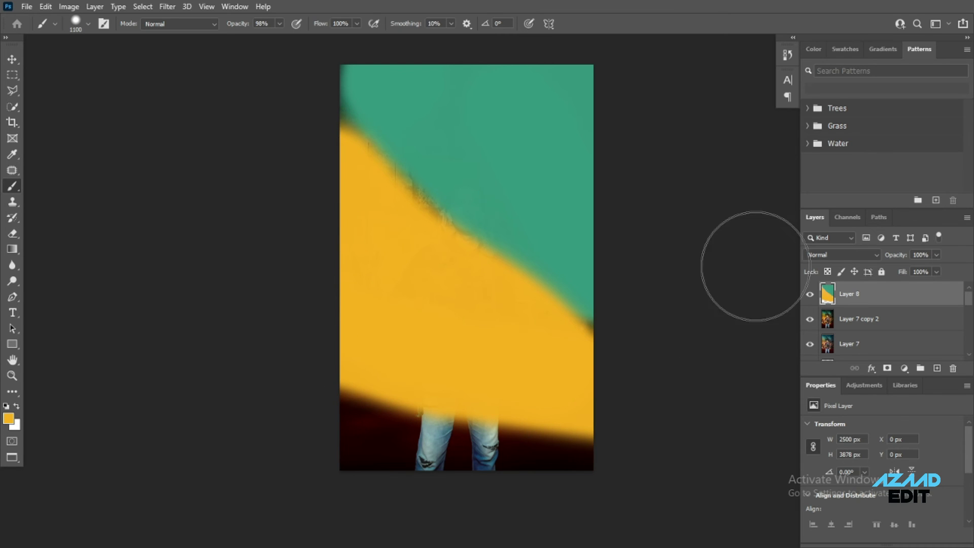
{"action": "left_click", "coordinate": [842, 254]}
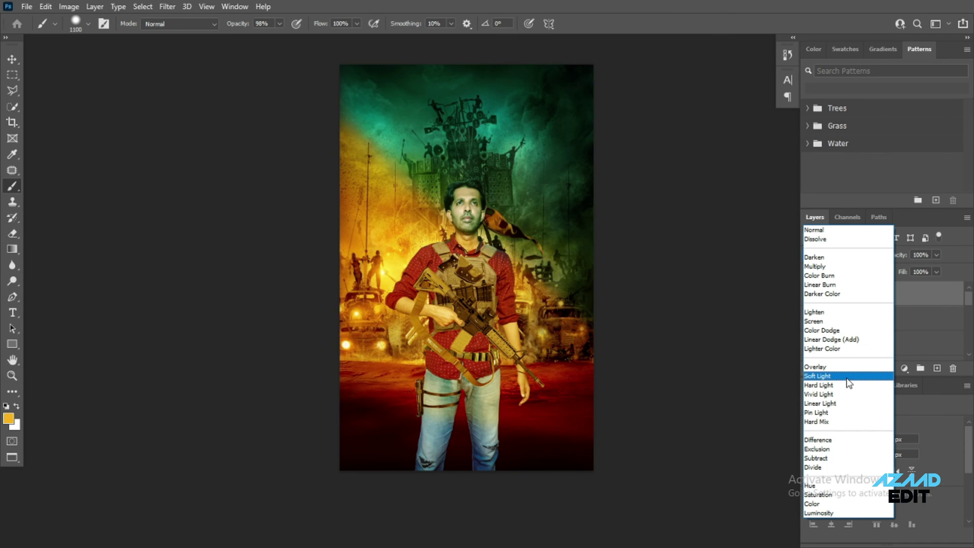
Step: Set Layer 8 to Multiply blending at 35% opacity
{"action": "left_click", "coordinate": [822, 495]}
{"action": "left_click", "coordinate": [937, 255]}
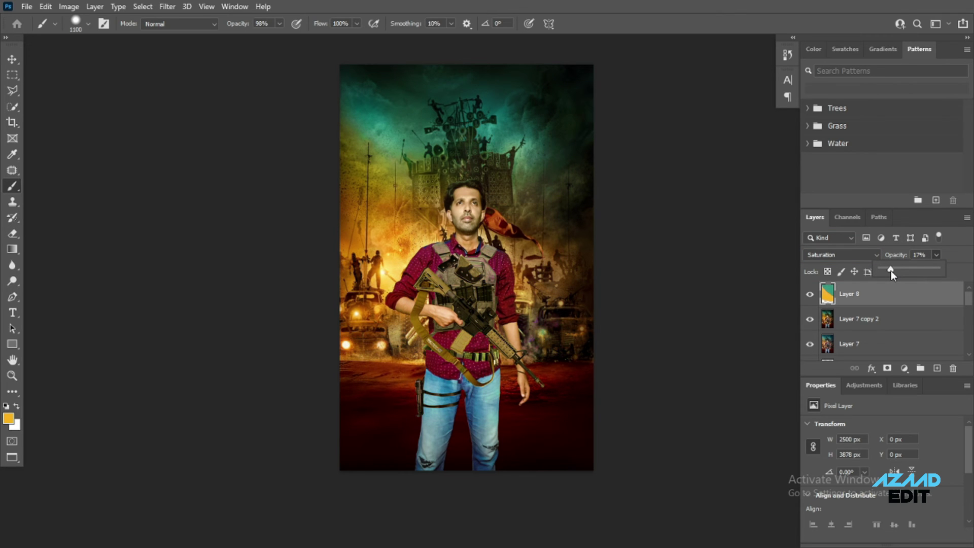
{"action": "left_click_drag", "start_coordinate": [889, 270], "coordinate": [893, 270]}
{"action": "left_click", "coordinate": [842, 255]}
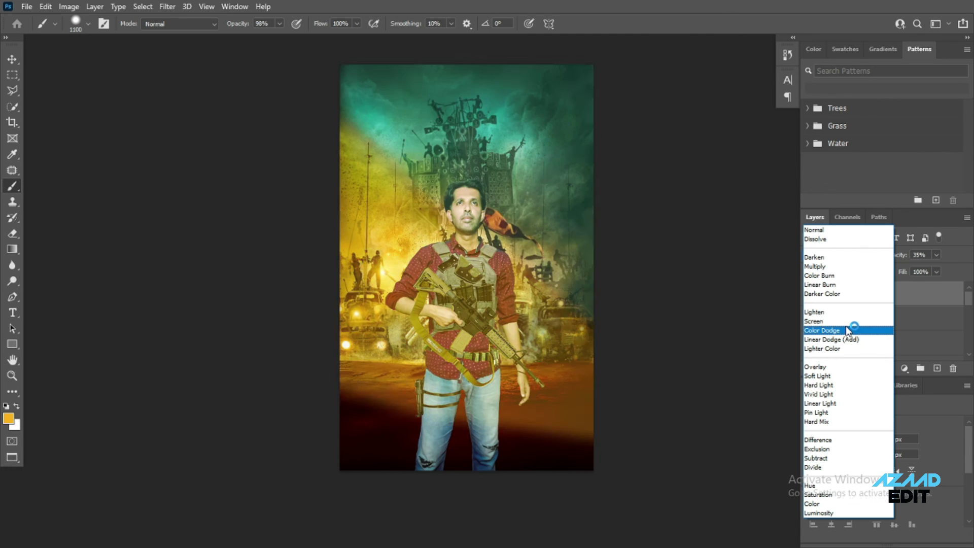
{"action": "left_click", "coordinate": [852, 267]}
Step: Blur Layer 8 with a 447.3-pixel Gaussian Blur, compare it on and off, and set its fill to 17%
{"action": "left_click", "coordinate": [168, 6]}
{"action": "mouse_move", "coordinate": [174, 163]}
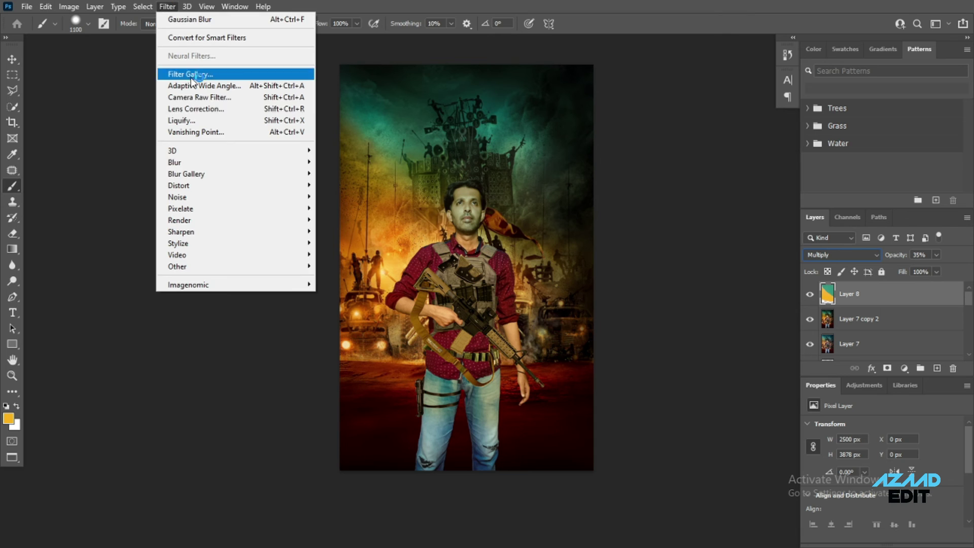
{"action": "left_click", "coordinate": [348, 208]}
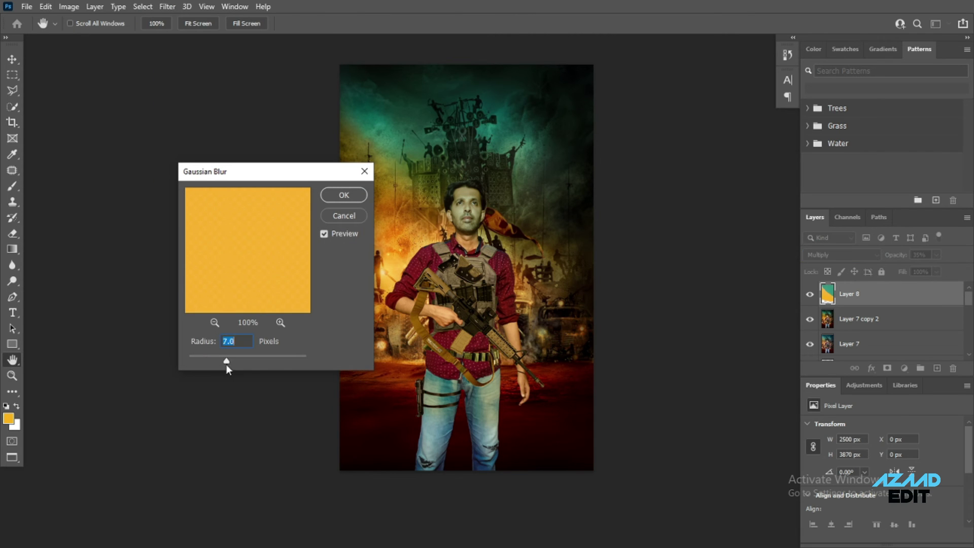
{"action": "left_click_drag", "start_coordinate": [291, 363], "coordinate": [293, 363]}
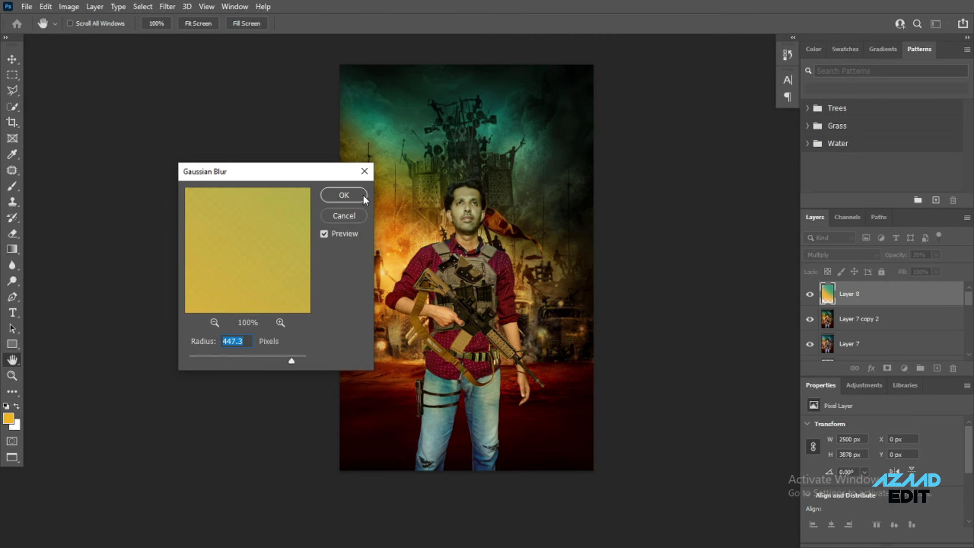
{"action": "left_click", "coordinate": [810, 294]}
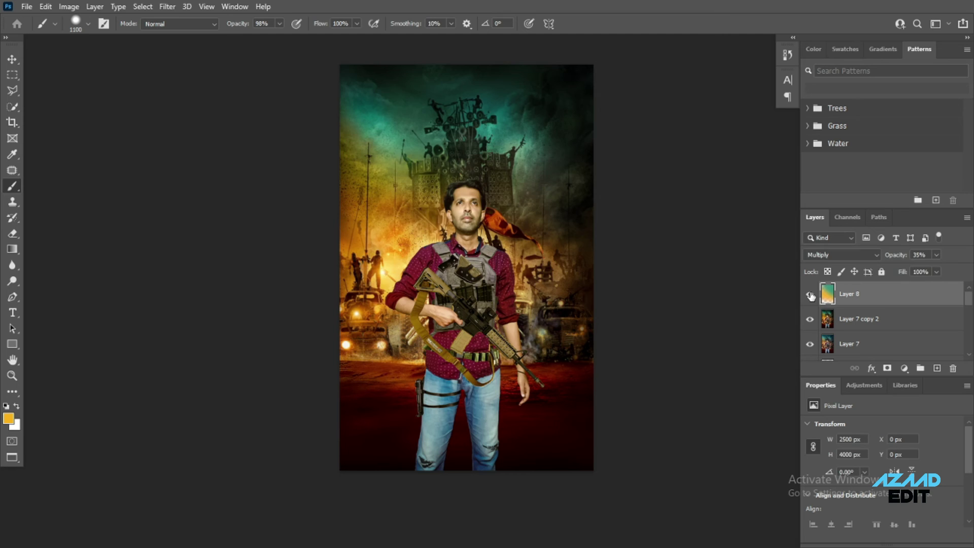
{"action": "left_click", "coordinate": [810, 294]}
{"action": "left_click", "coordinate": [810, 295]}
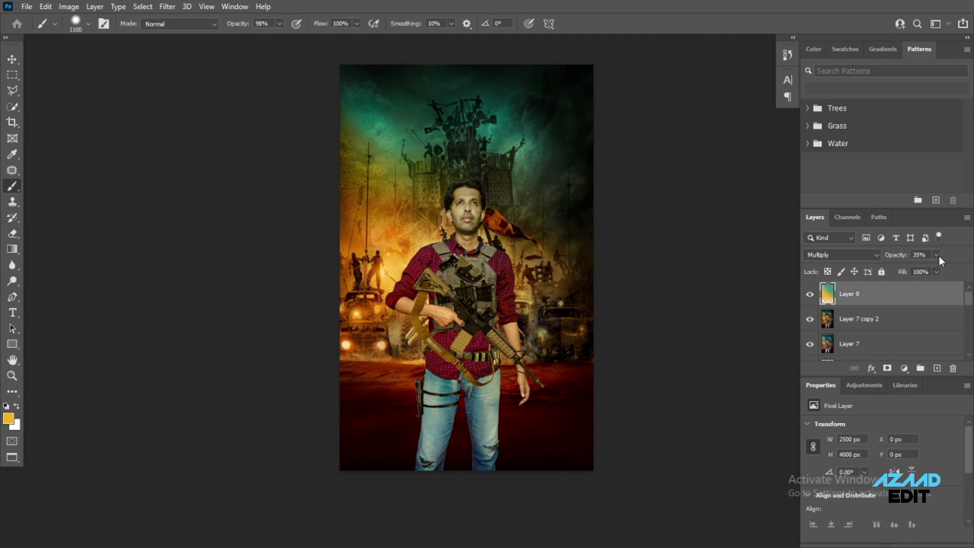
{"action": "mouse_move", "coordinate": [905, 293]}
{"action": "left_mouse_down"}
{"action": "mouse_move", "coordinate": [894, 294]}
{"action": "mouse_move", "coordinate": [893, 325]}
{"action": "left_mouse_up"}
Step: Merge the tint layer down, zoom in and dodge highlights onto the hair, cheek and forehead
{"action": "key", "text": "ctrl+z"}
{"action": "key", "text": "ctrl+z"}
{"action": "key", "text": "ctrl+z"}
{"action": "key", "text": "ctrl+z"}
{"action": "key", "text": "z"}
{"action": "left_click", "coordinate": [467, 205]}
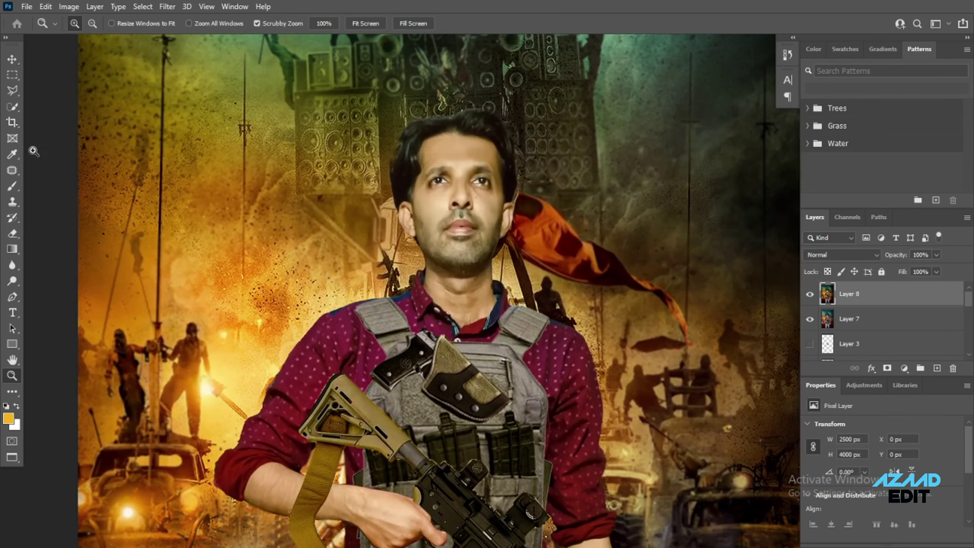
{"action": "left_click", "coordinate": [11, 282]}
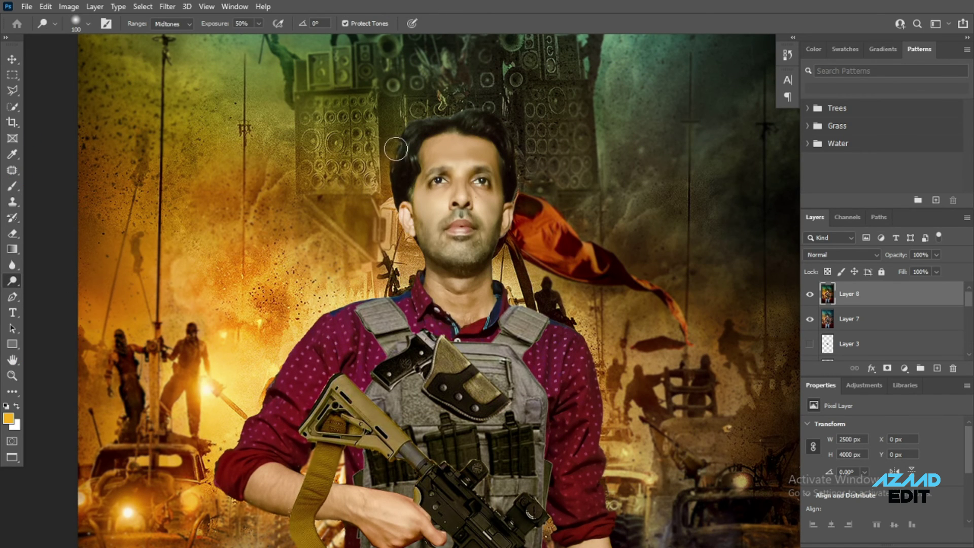
{"action": "mouse_move", "coordinate": [396, 141]}
{"action": "left_mouse_down"}
{"action": "mouse_move", "coordinate": [408, 128]}
{"action": "mouse_move", "coordinate": [426, 152]}
{"action": "mouse_move", "coordinate": [406, 233]}
{"action": "mouse_move", "coordinate": [510, 133]}
{"action": "mouse_move", "coordinate": [482, 297]}
{"action": "left_mouse_up"}
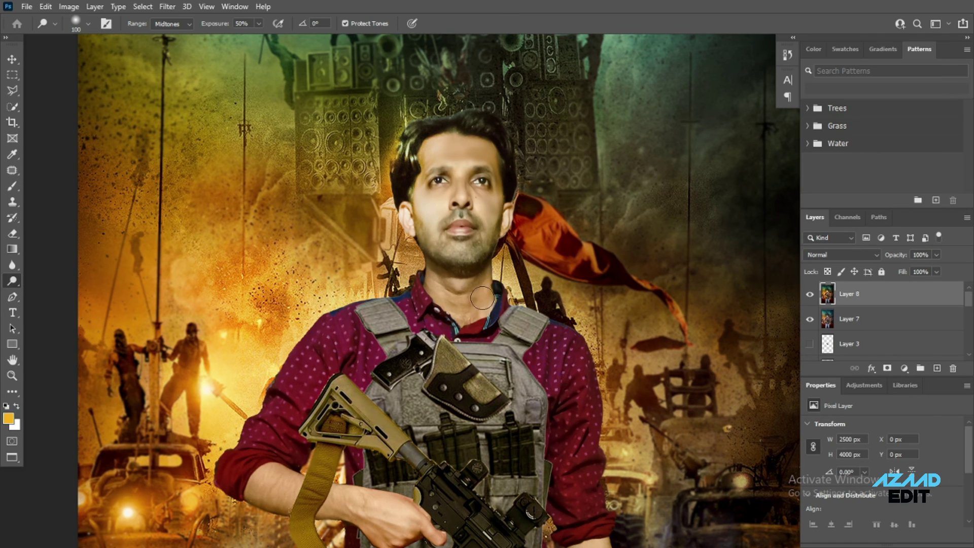
{"action": "mouse_move", "coordinate": [490, 211]}
{"action": "left_mouse_down"}
{"action": "mouse_move", "coordinate": [472, 159]}
{"action": "mouse_move", "coordinate": [458, 331]}
{"action": "left_mouse_up"}
Step: Dodge brighter highlights onto the red sleeve, holster, vest, rifle, hand and right forearm
{"action": "left_click_drag", "start_coordinate": [271, 474], "coordinate": [320, 394]}
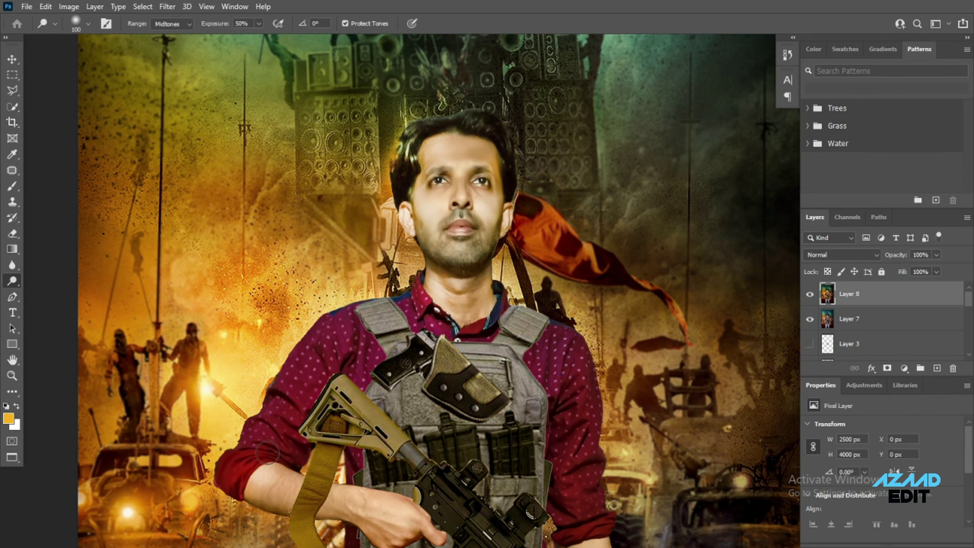
{"action": "left_click_drag", "start_coordinate": [443, 367], "coordinate": [426, 307]}
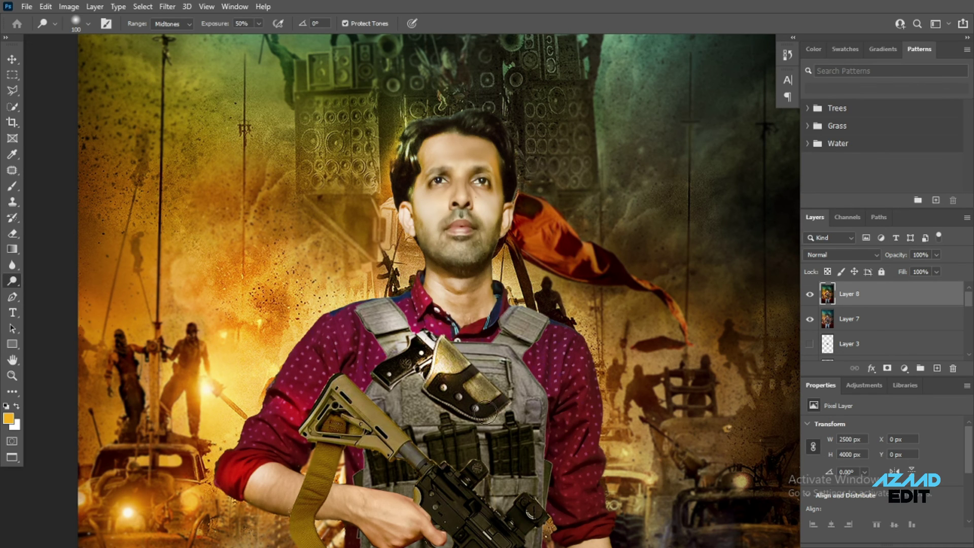
{"action": "left_click_drag", "start_coordinate": [486, 412], "coordinate": [442, 260]}
{"action": "mouse_move", "coordinate": [429, 296]}
{"action": "left_mouse_down"}
{"action": "mouse_move", "coordinate": [401, 361]}
{"action": "mouse_move", "coordinate": [492, 328]}
{"action": "left_mouse_up"}
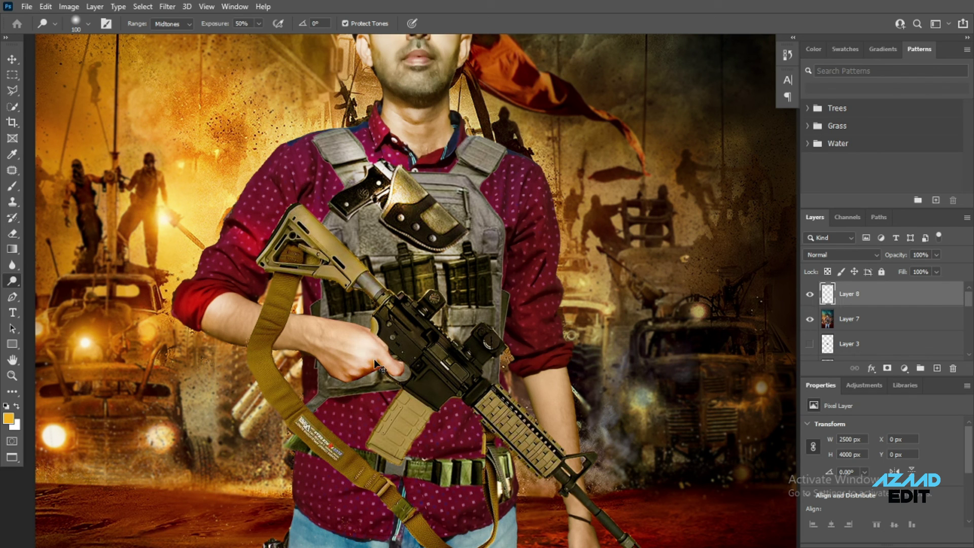
{"action": "left_click_drag", "start_coordinate": [563, 447], "coordinate": [583, 517]}
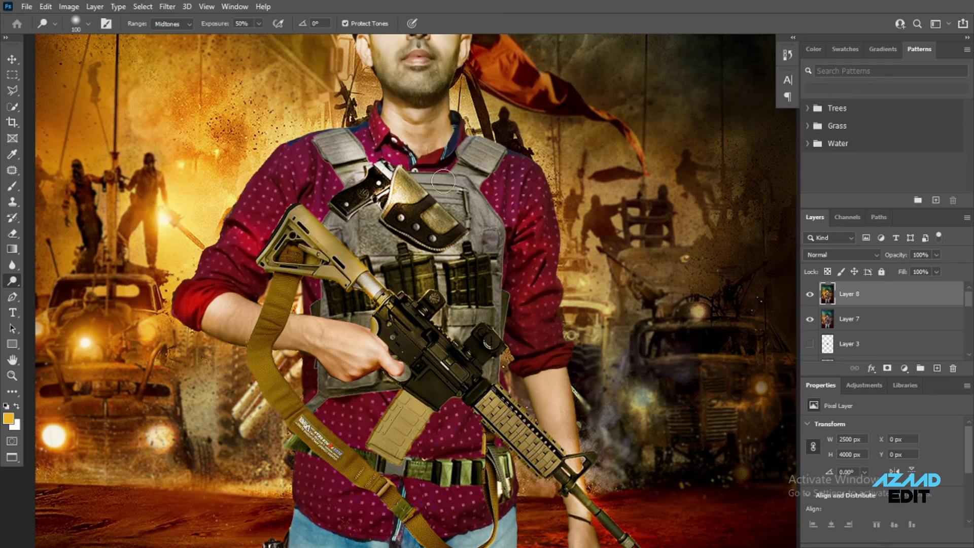
Step: Dodge highlights onto the jeans' thighs and knees and the shirt around the belt
{"action": "scroll", "coordinate": [543, 209], "scroll_direction": "down", "scroll_amount": 5}
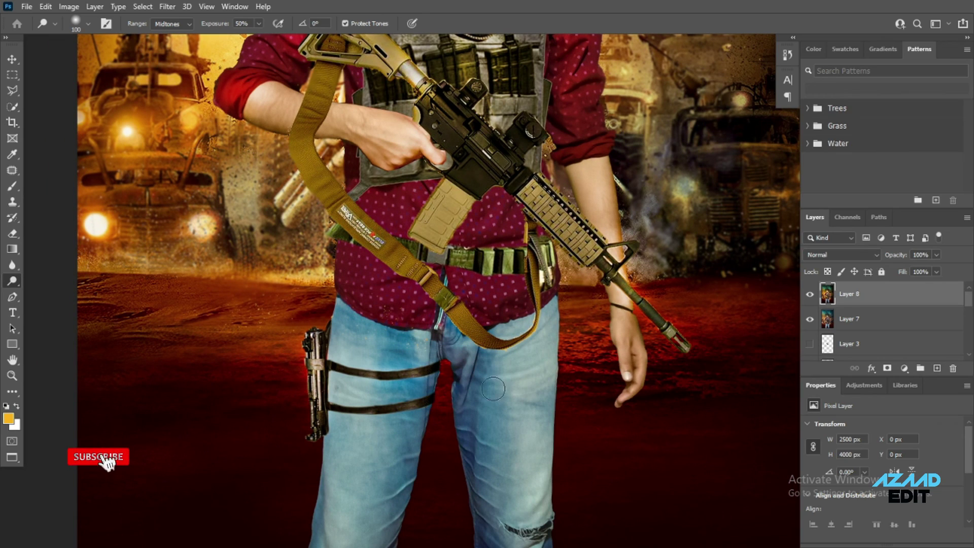
{"action": "scroll", "coordinate": [362, 406], "scroll_direction": "down", "scroll_amount": 3}
{"action": "left_click_drag", "start_coordinate": [362, 405], "coordinate": [330, 299]}
{"action": "left_click_drag", "start_coordinate": [533, 371], "coordinate": [553, 294]}
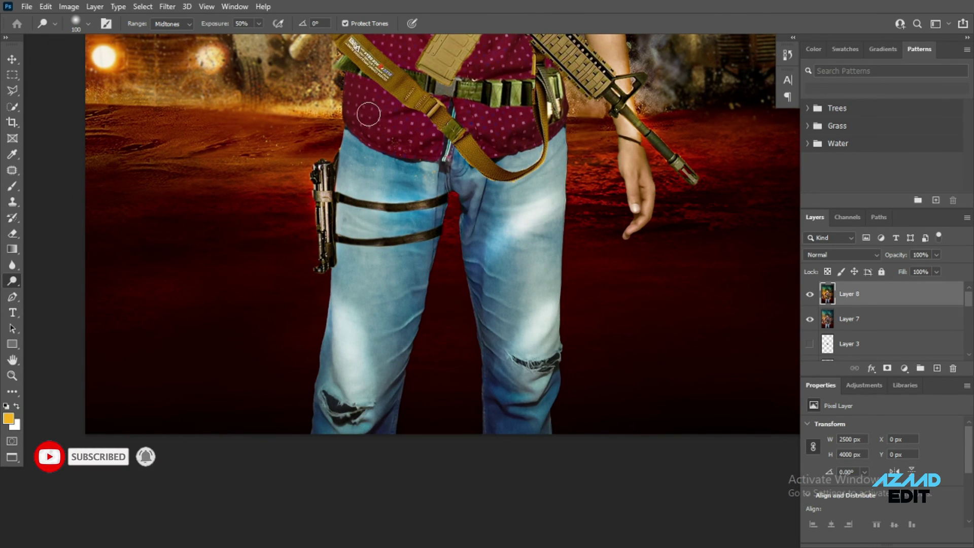
{"action": "left_click_drag", "start_coordinate": [368, 114], "coordinate": [426, 180]}
{"action": "mouse_move", "coordinate": [418, 369]}
{"action": "left_mouse_down"}
{"action": "mouse_move", "coordinate": [468, 244]}
{"action": "mouse_move", "coordinate": [355, 546]}
{"action": "left_mouse_up"}
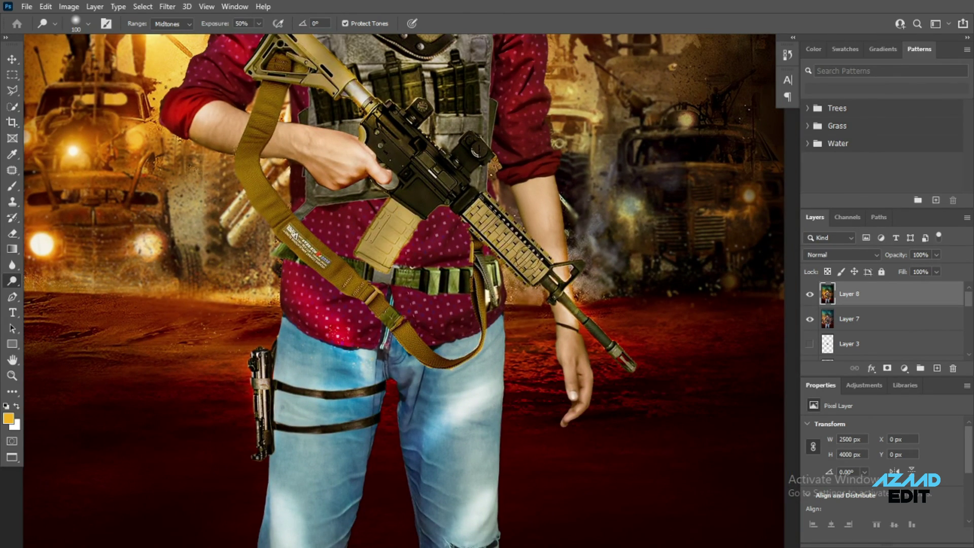
{"action": "key", "text": "ctrl+minus"}
Step: Add a new layer above Layer 8 filled with black at 24% opacity
{"action": "key", "text": "z"}
{"action": "left_click", "coordinate": [476, 369], "text": "alt"}
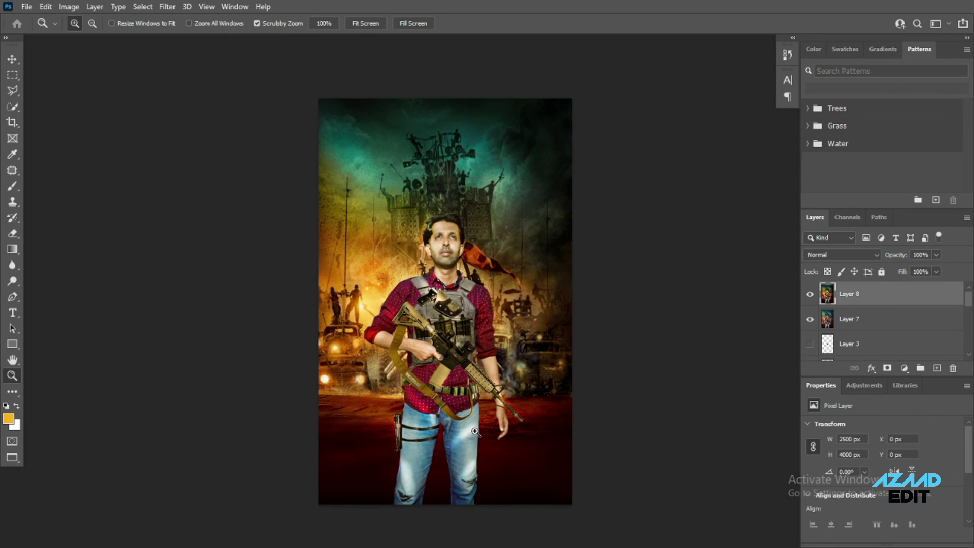
{"action": "left_click", "coordinate": [937, 368]}
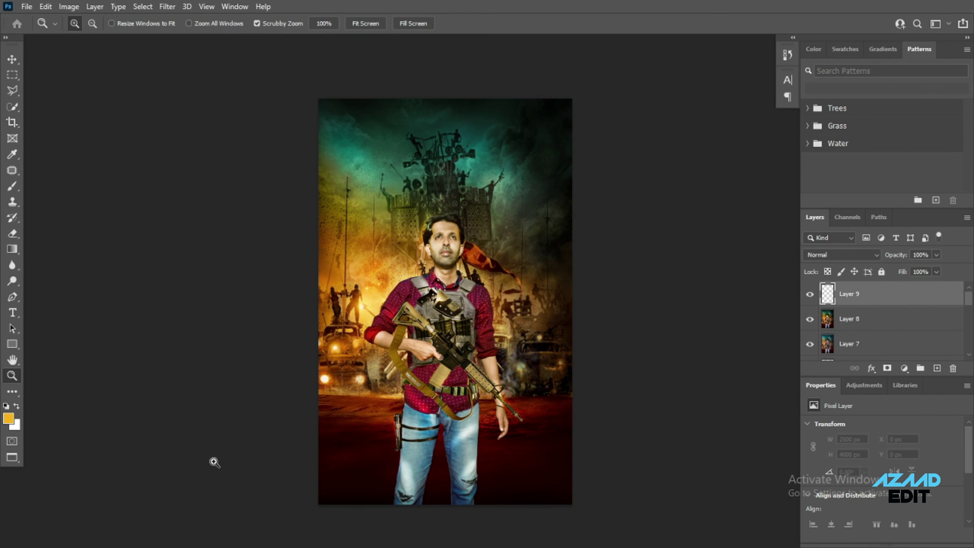
{"action": "key", "text": "alt+BackSpace"}
{"action": "left_click", "coordinate": [937, 254]}
{"action": "left_click_drag", "start_coordinate": [936, 271], "coordinate": [894, 275]}
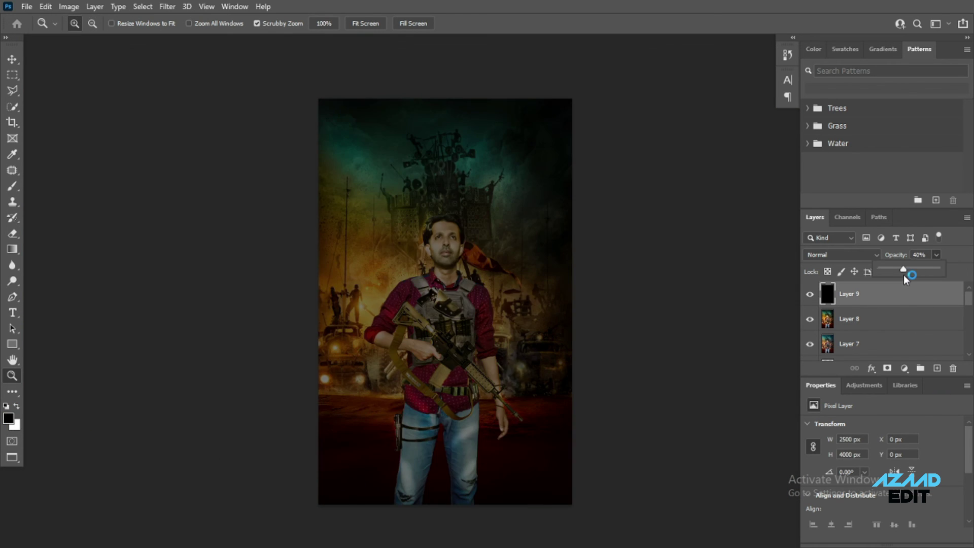
Step: Erase the black layer's centre over the figure to form a vignette, toggling it to compare
{"action": "left_click", "coordinate": [13, 233]}
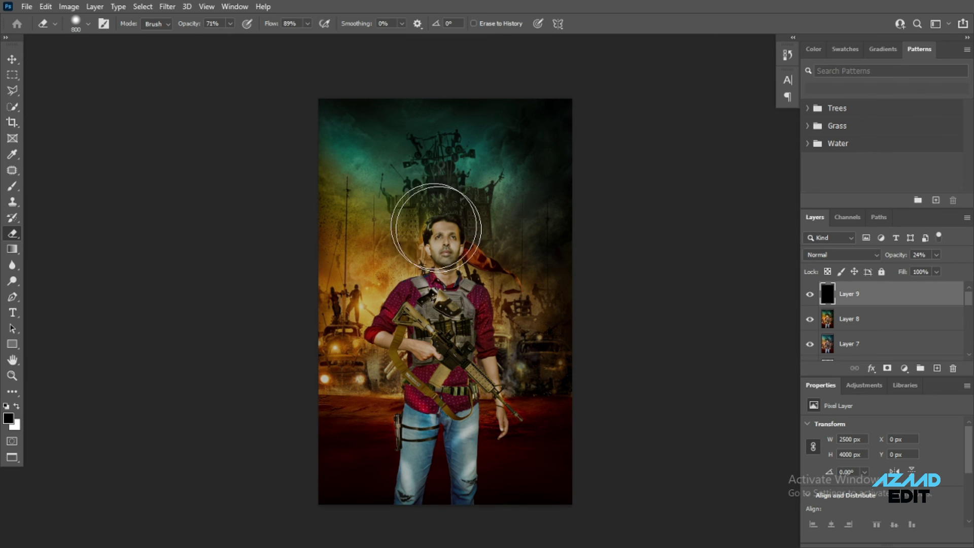
{"action": "mouse_move", "coordinate": [467, 251]}
{"action": "left_mouse_down"}
{"action": "mouse_move", "coordinate": [444, 403]}
{"action": "mouse_move", "coordinate": [494, 244]}
{"action": "mouse_move", "coordinate": [455, 345]}
{"action": "mouse_move", "coordinate": [571, 369]}
{"action": "left_mouse_up"}
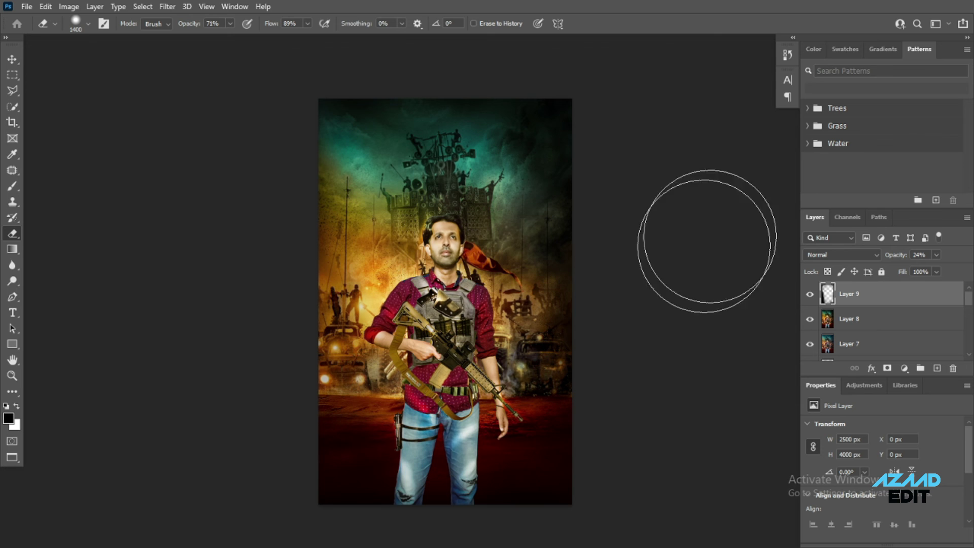
{"action": "left_click", "coordinate": [810, 294]}
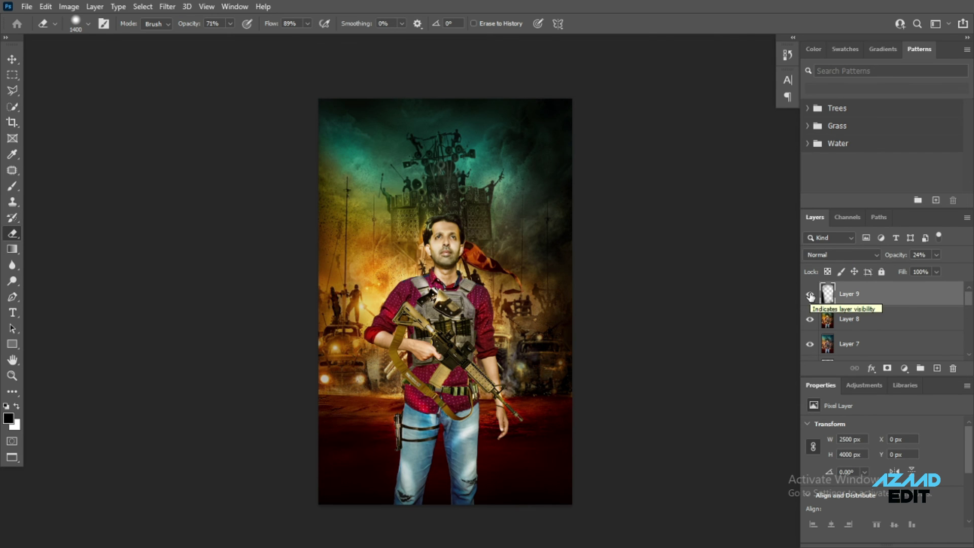
{"action": "left_click", "coordinate": [811, 294]}
{"action": "left_click", "coordinate": [810, 295]}
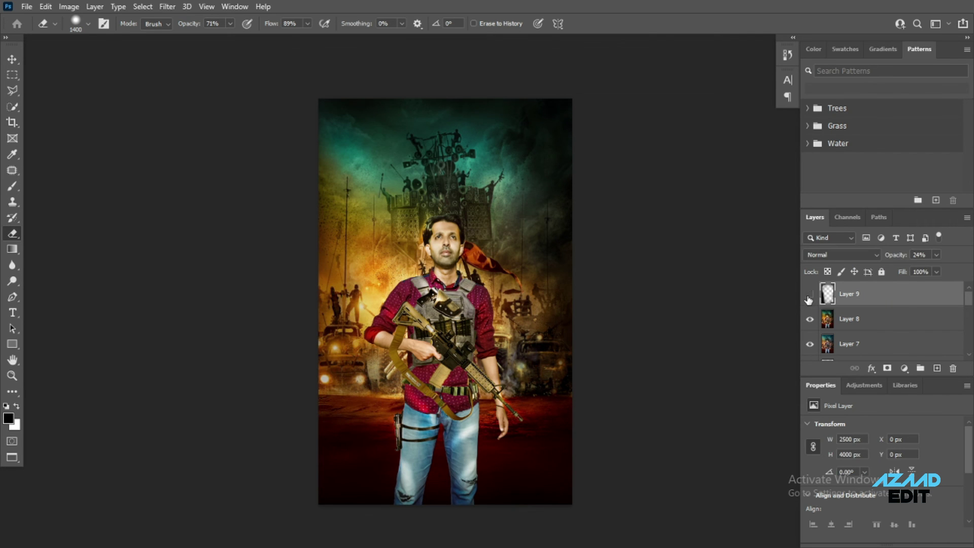
{"action": "key", "text": "z"}
{"action": "left_click_drag", "start_coordinate": [557, 249], "coordinate": [516, 326]}
Step: Try merging Layer 8 into the vignette layer, compare, then undo to restore Layer 8
{"action": "left_click", "coordinate": [516, 325]}
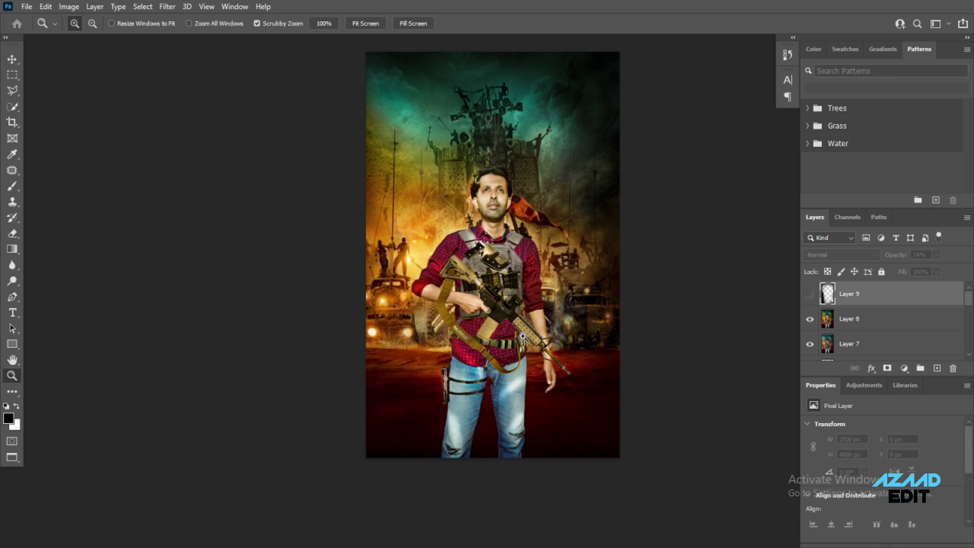
{"action": "left_click", "coordinate": [862, 320], "text": "shift"}
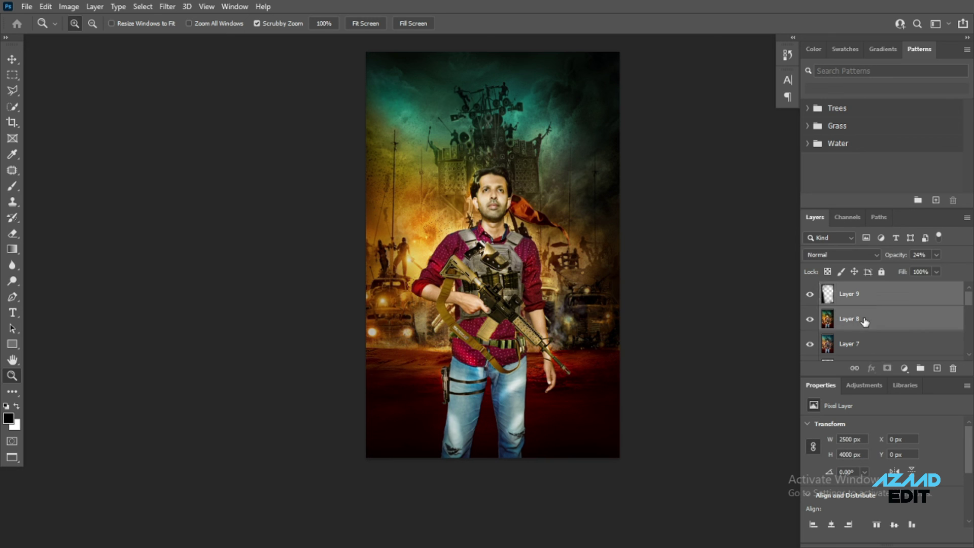
{"action": "key", "text": "ctrl+e"}
{"action": "left_click", "coordinate": [810, 295]}
{"action": "left_click", "coordinate": [810, 295]}
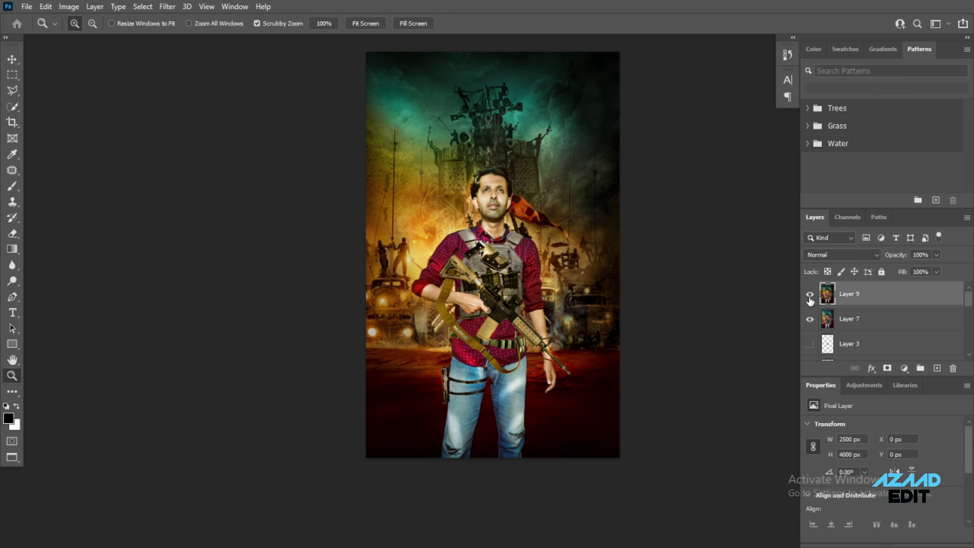
{"action": "key", "text": "ctrl+z"}
{"action": "key", "text": "ctrl+z"}
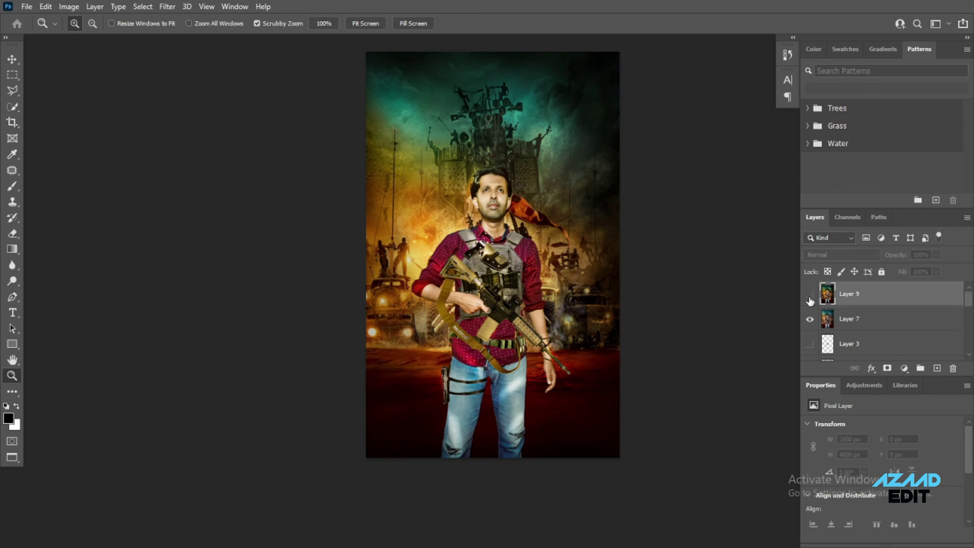
{"action": "key", "text": "ctrl+z"}
{"action": "key", "text": "ctrl+z"}
Step: Show the vignette layer again, merge it down into Layer 8, and show Layer 7
{"action": "left_click", "coordinate": [810, 295]}
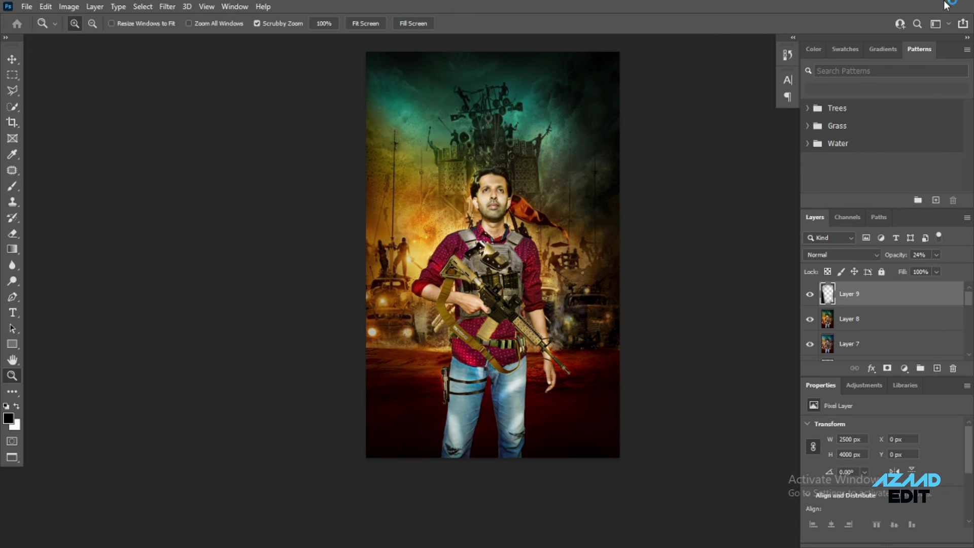
{"action": "left_click_drag", "start_coordinate": [507, 236], "coordinate": [561, 222]}
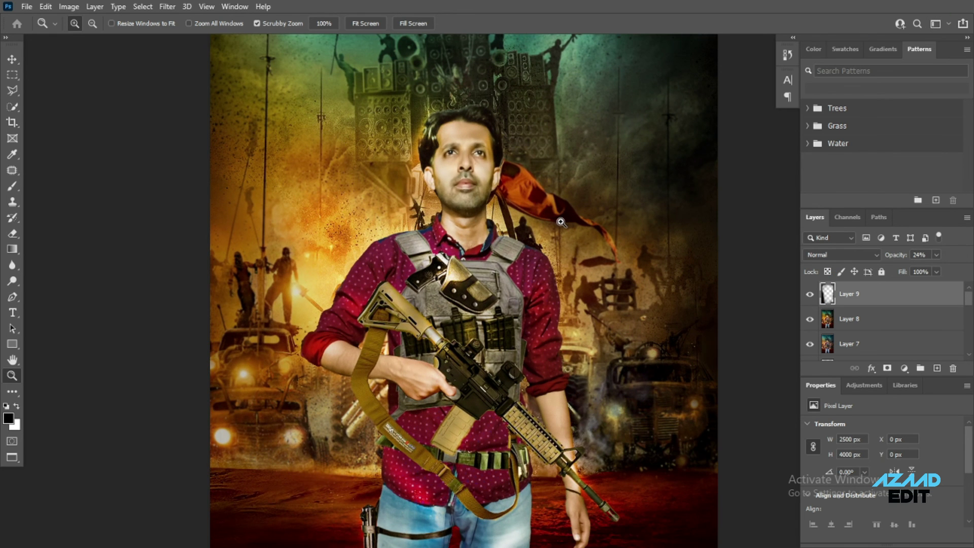
{"action": "left_click", "coordinate": [561, 222], "text": "alt"}
{"action": "key", "text": "Delete"}
{"action": "left_click_drag", "start_coordinate": [558, 228], "coordinate": [435, 264]}
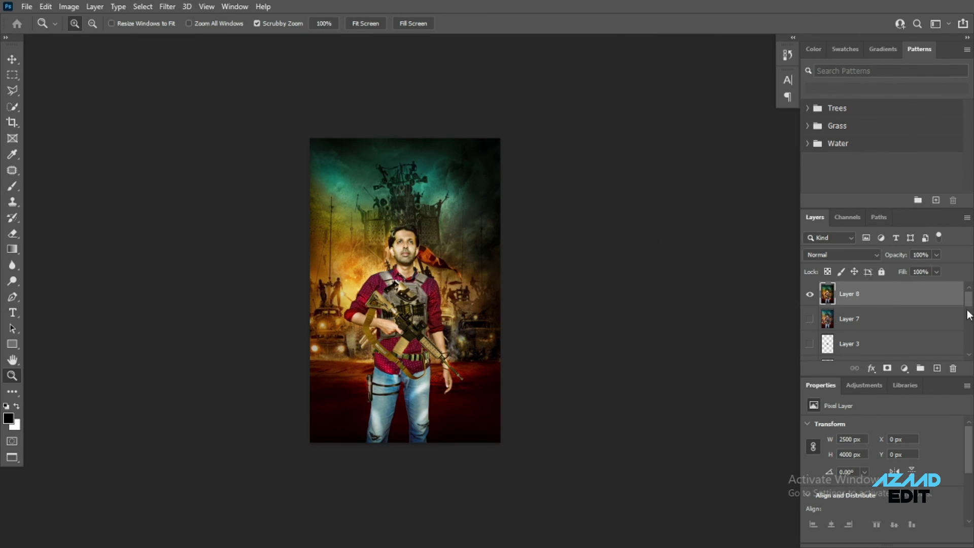
{"action": "left_click", "coordinate": [810, 318]}
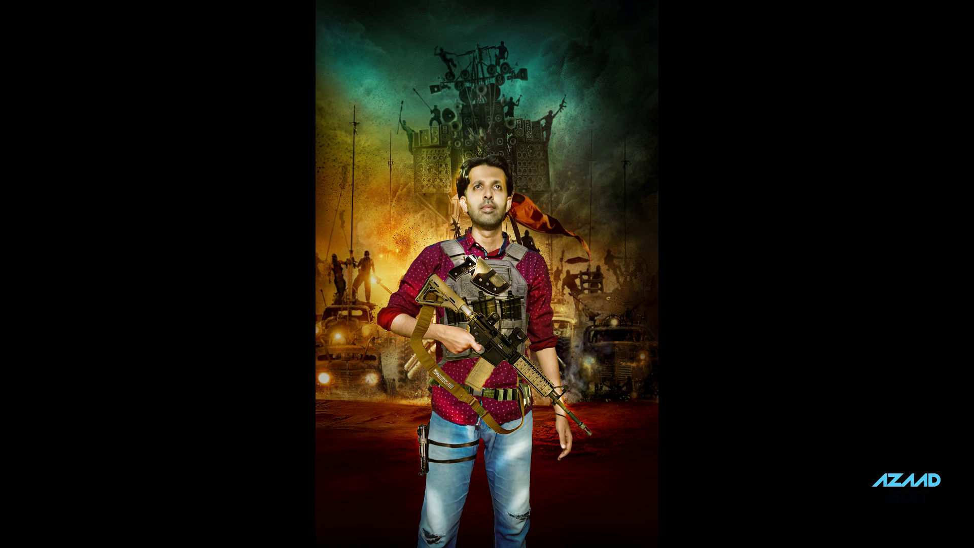